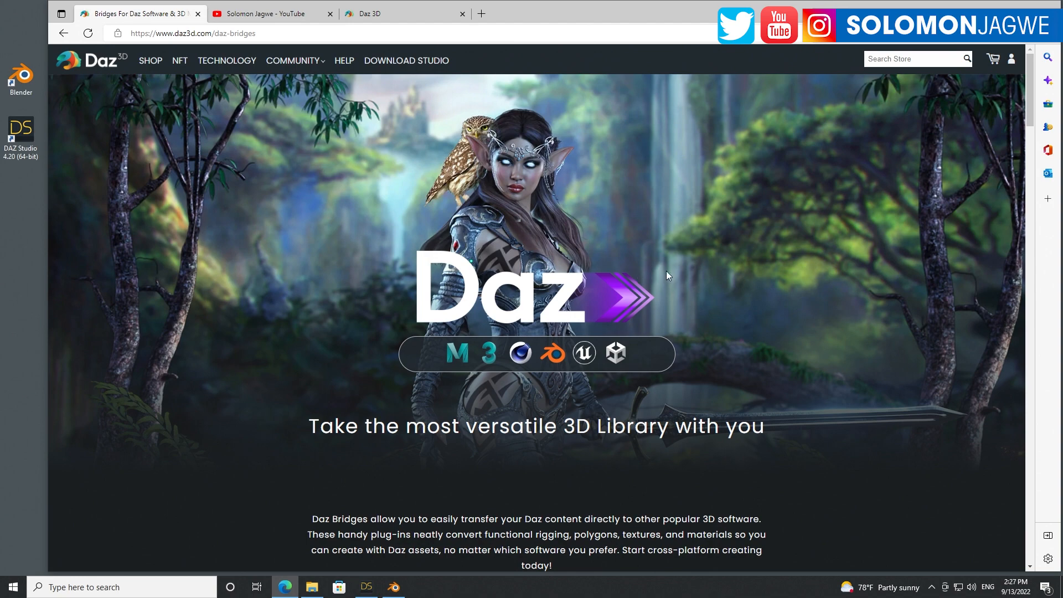
- Look through the Daz Bridges page for the list of supported 3D programs under Explore Daz 3D Bridges
scroll(673, 377, "down", 5)
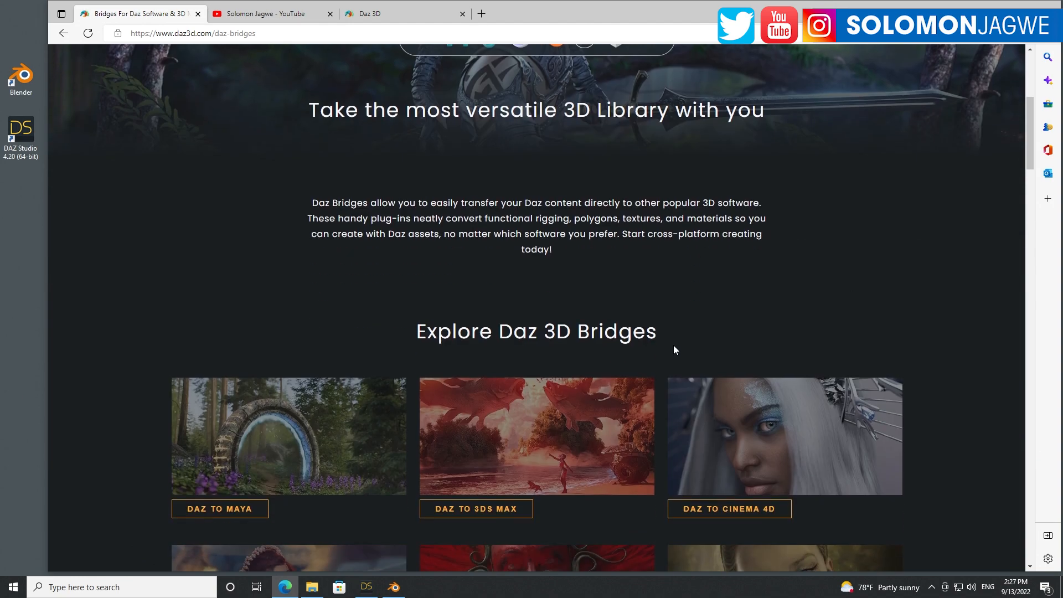
scroll(675, 349, "down", 4)
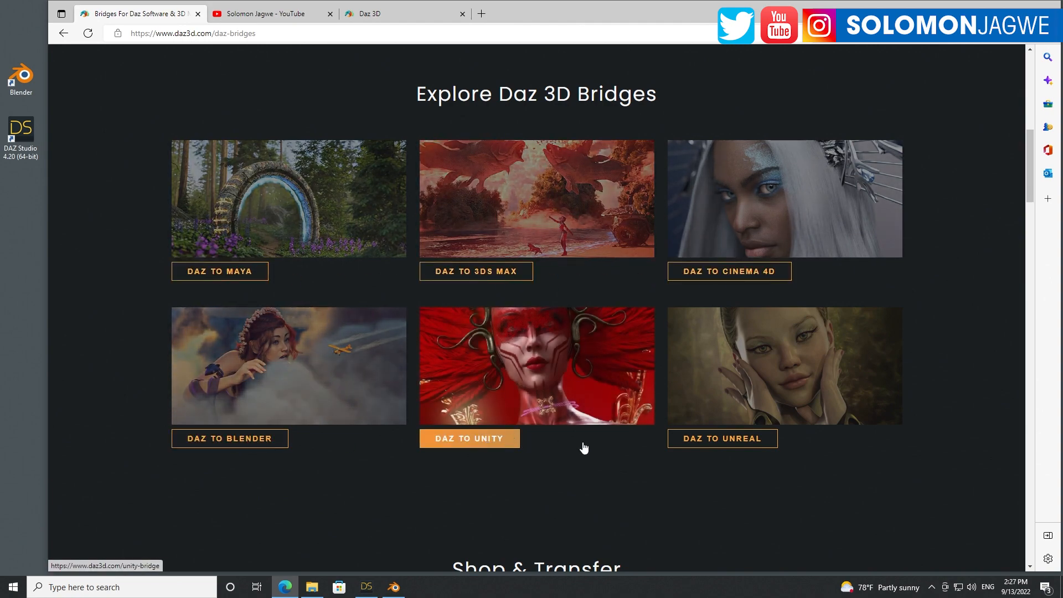
scroll(789, 440, "up", 8)
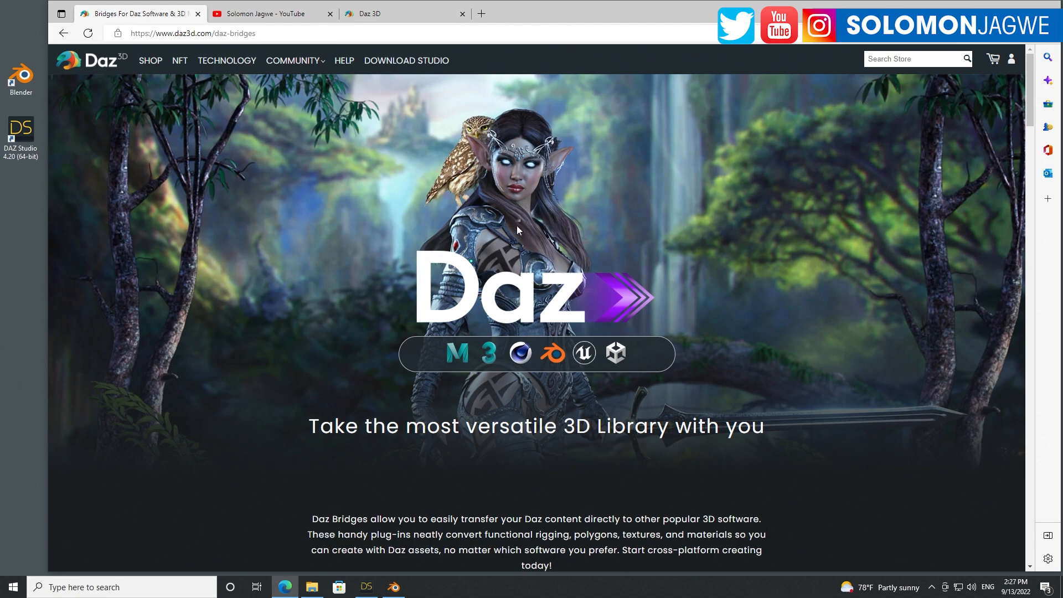
scroll(517, 225, "down", 7)
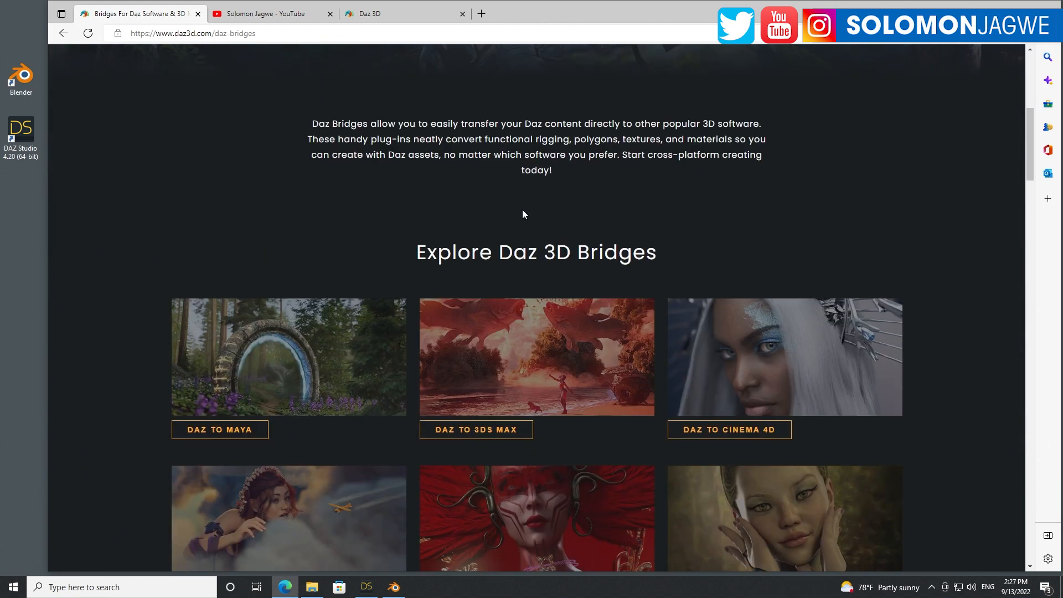
scroll(523, 214, "down", 3)
scroll(575, 230, "up", 6)
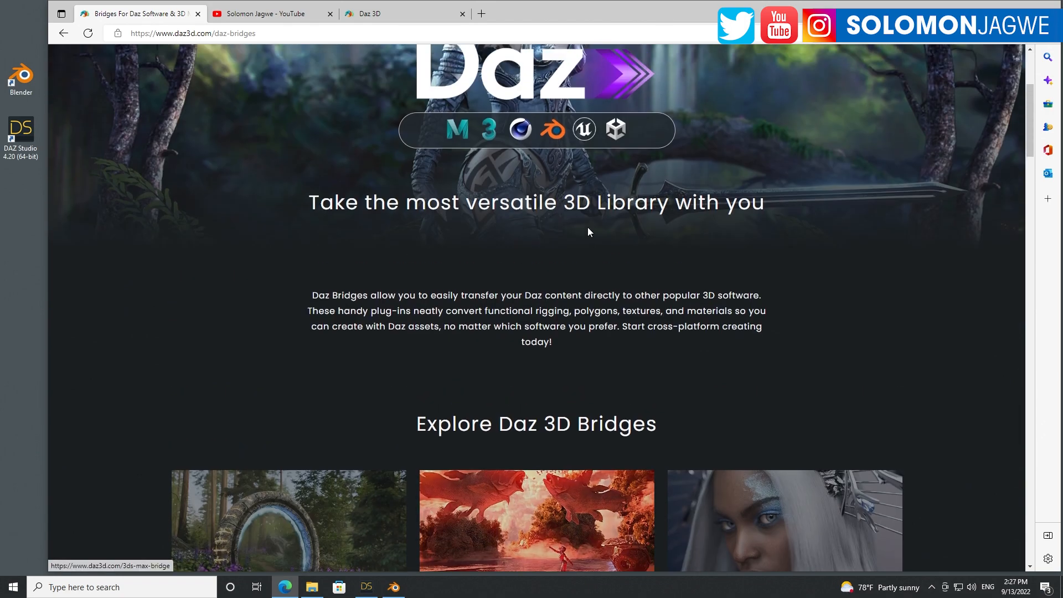
scroll(588, 232, "up", 4)
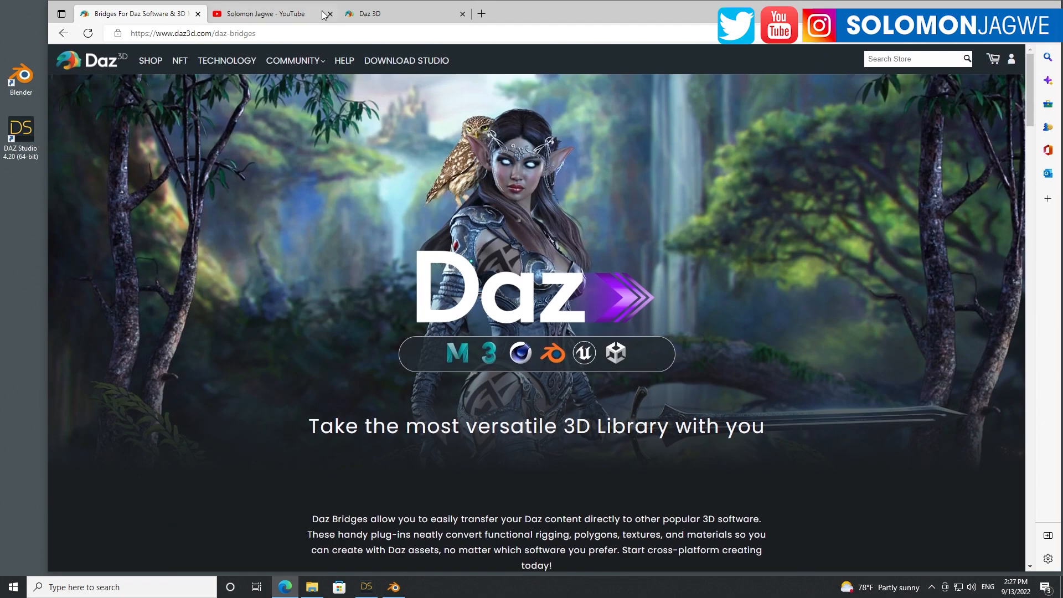
- View the creator's YouTube channel and find the DAZ to Blender Bridge video among the popular uploads
left_click(272, 17)
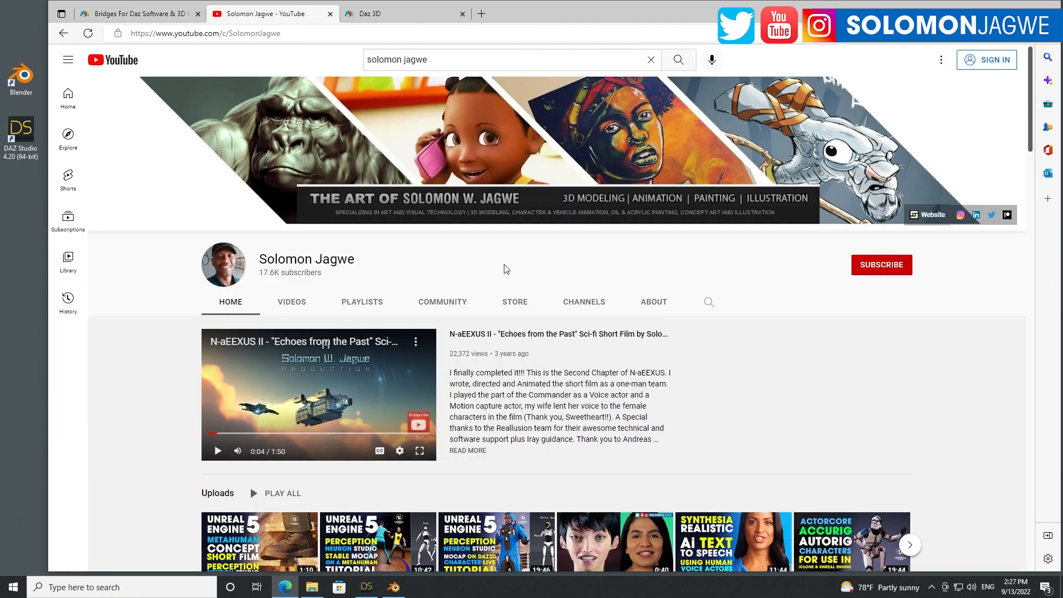
scroll(504, 269, "down", 7)
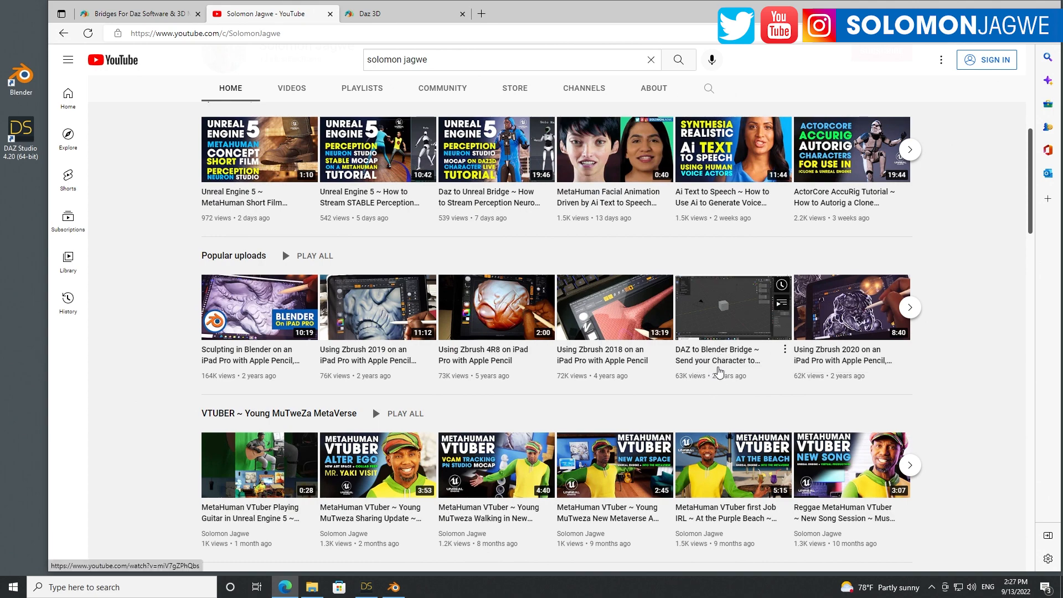
- Switch to Blender, dismiss the splash screen and show the viewport sidebar
left_click(394, 587)
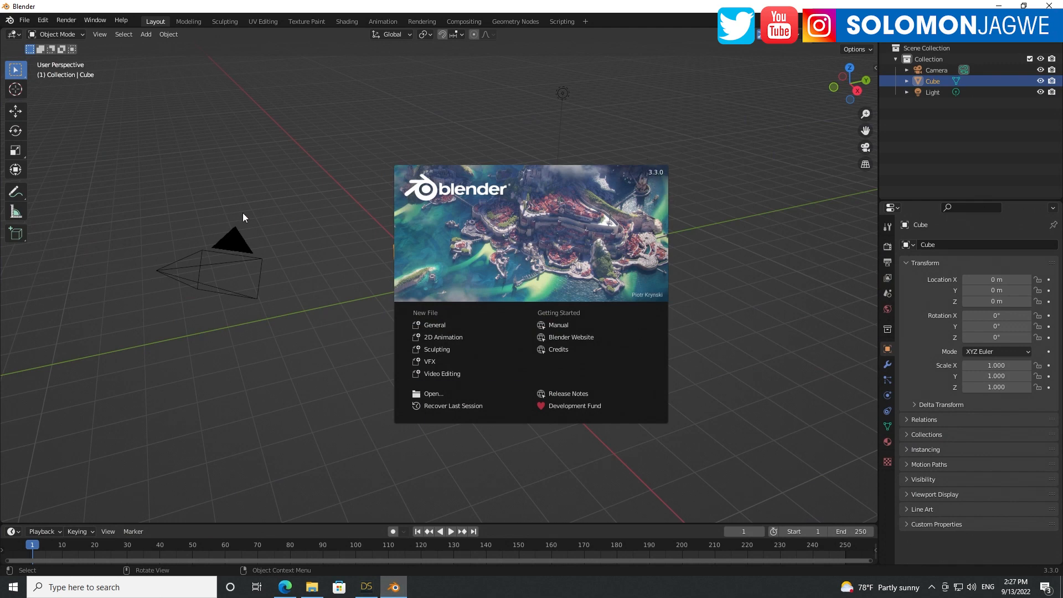
left_click(572, 250)
left_click(873, 70)
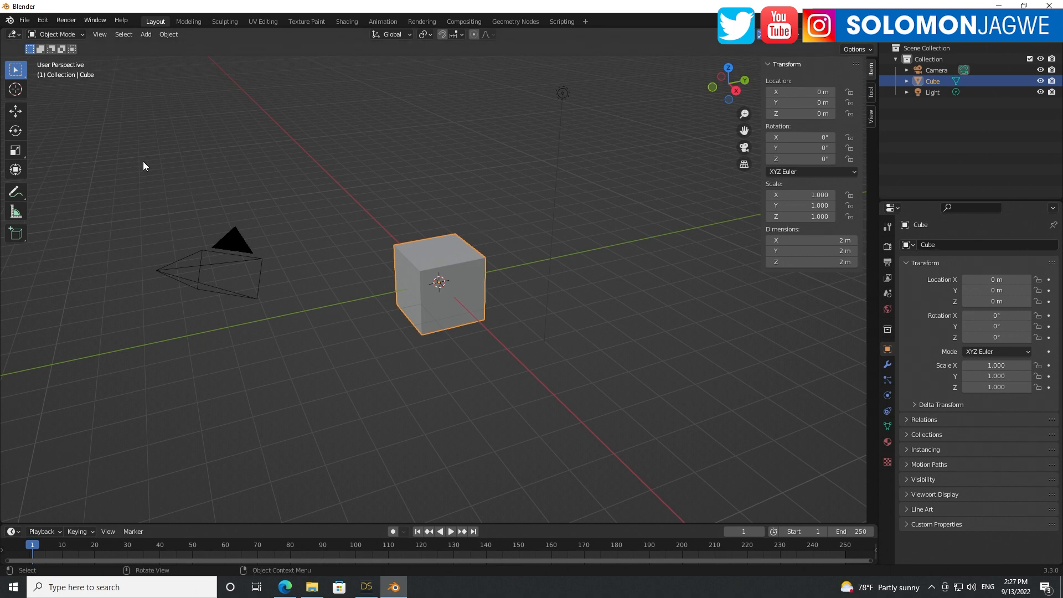
- Search the add-ons in Blender's preferences for "daz", then close the preferences
left_click(42, 20)
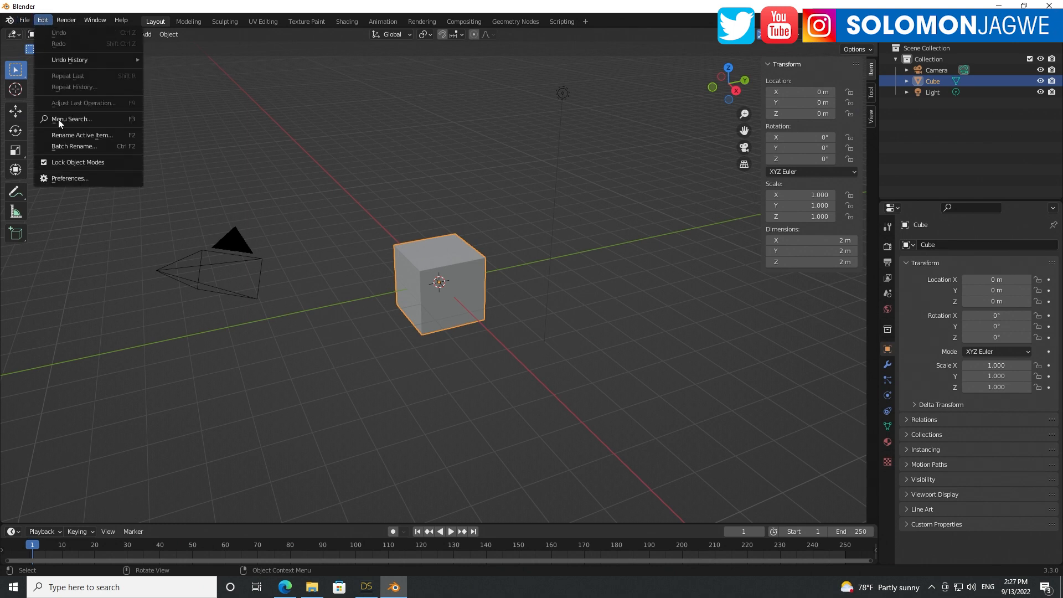
left_click(76, 179)
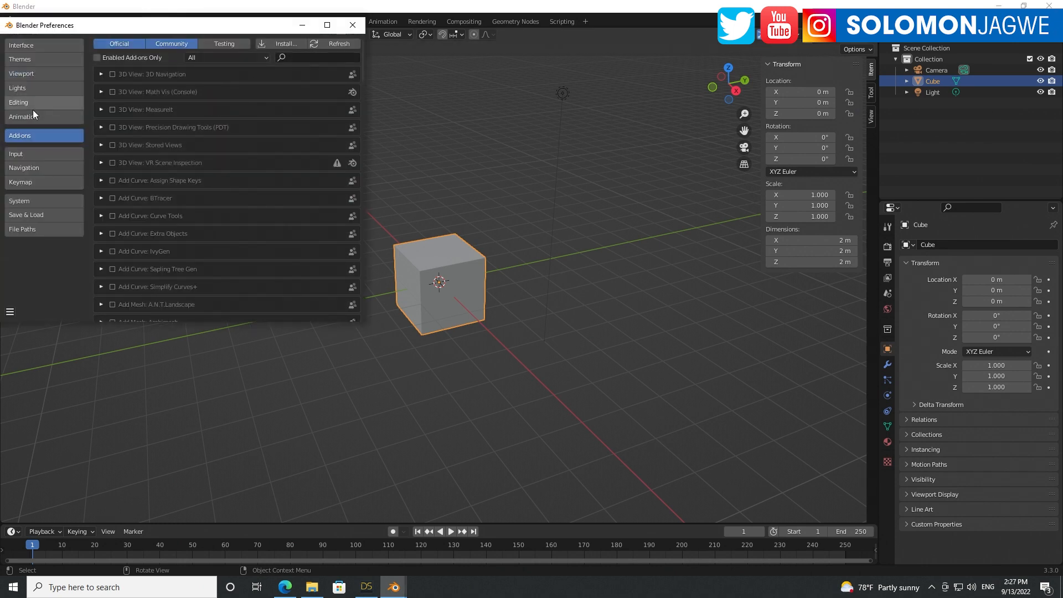
left_click(299, 58)
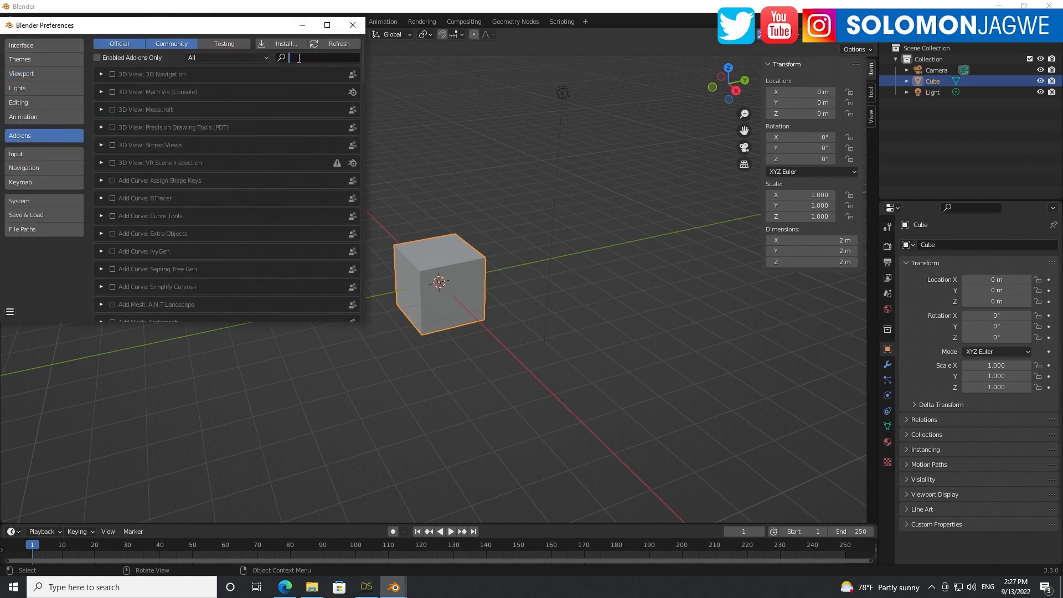
type("daz")
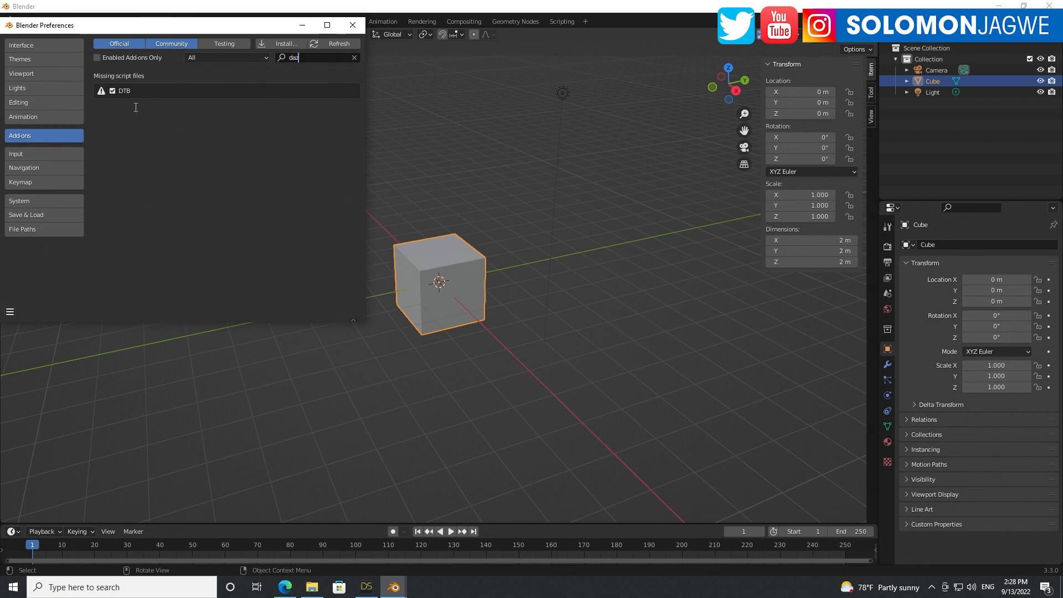
left_click(353, 25)
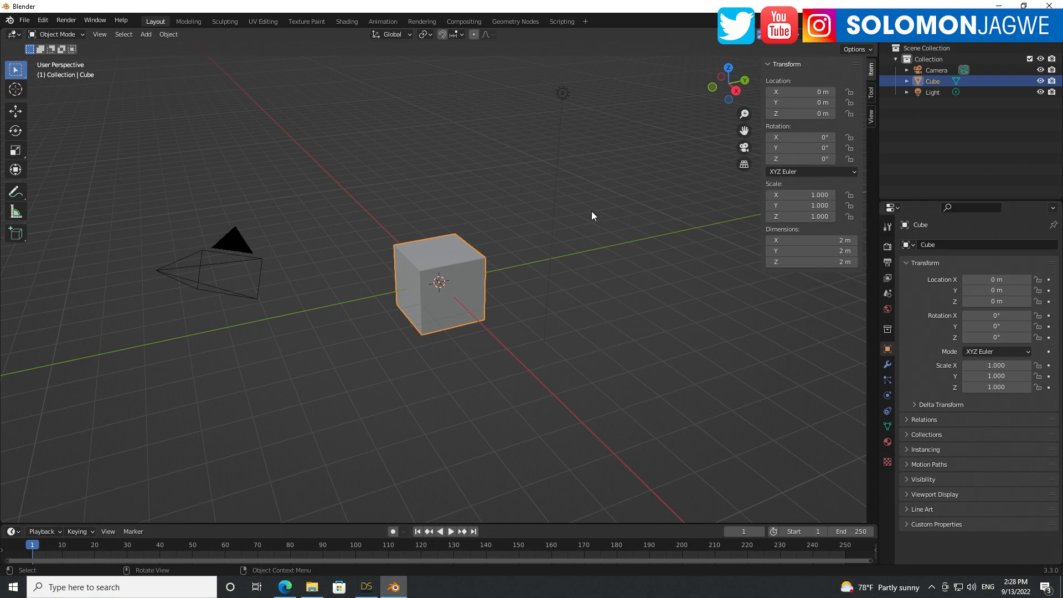
- Switch to DAZ Studio and set the viewport draw style to NVIDIA Iray, framing the astronaut's helmet and torso
left_click(366, 587)
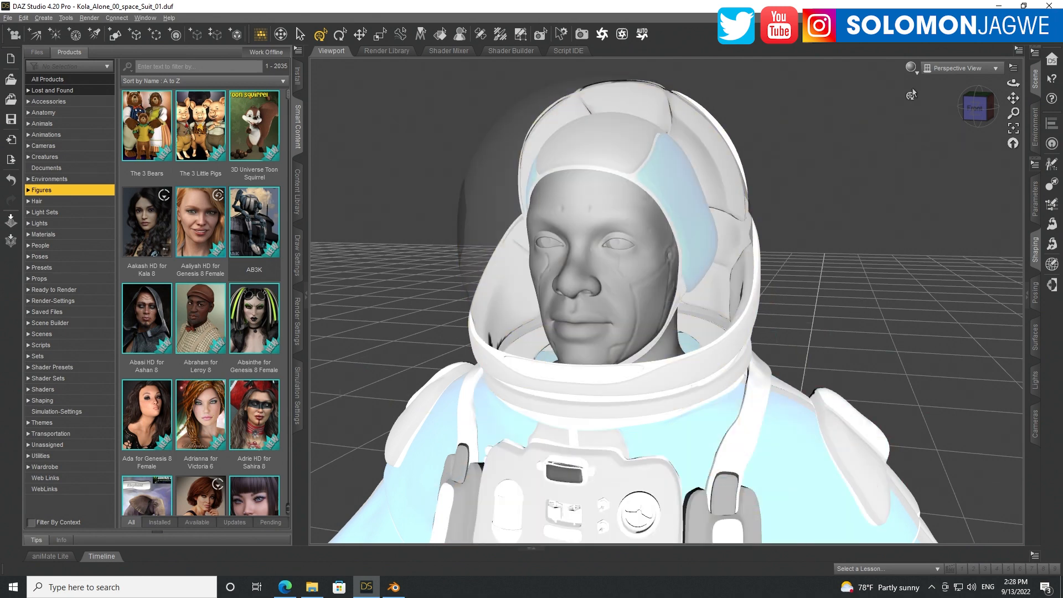
left_click(911, 67)
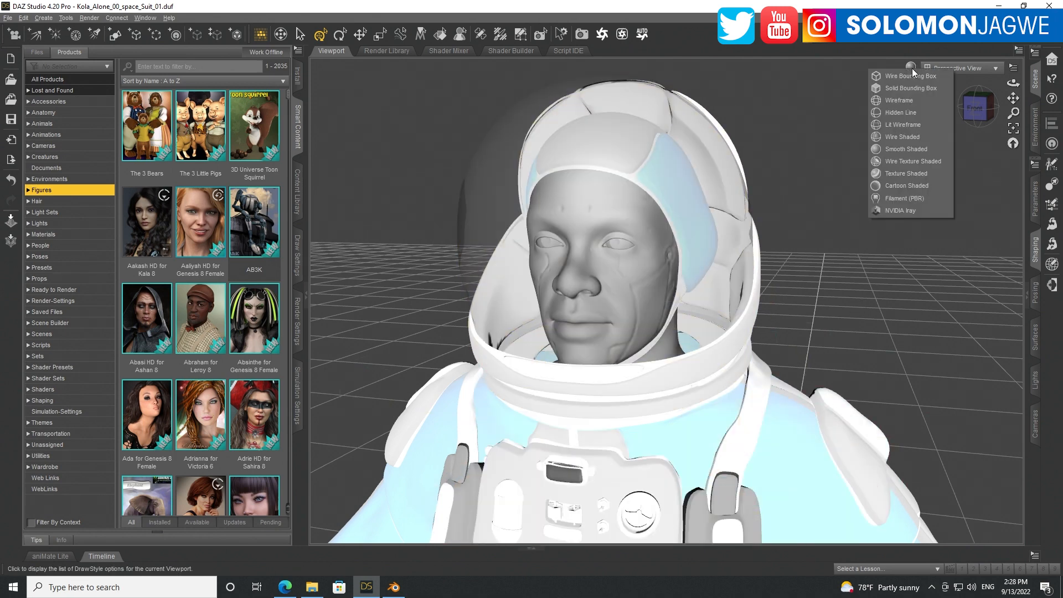
left_click(899, 210)
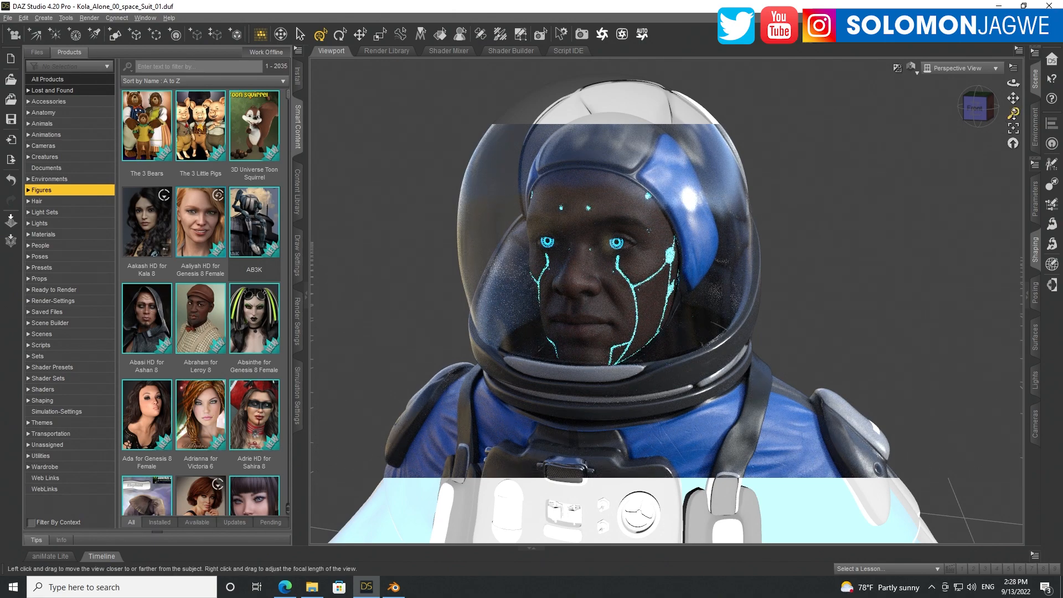
left_click_drag(1014, 113, 1013, 129)
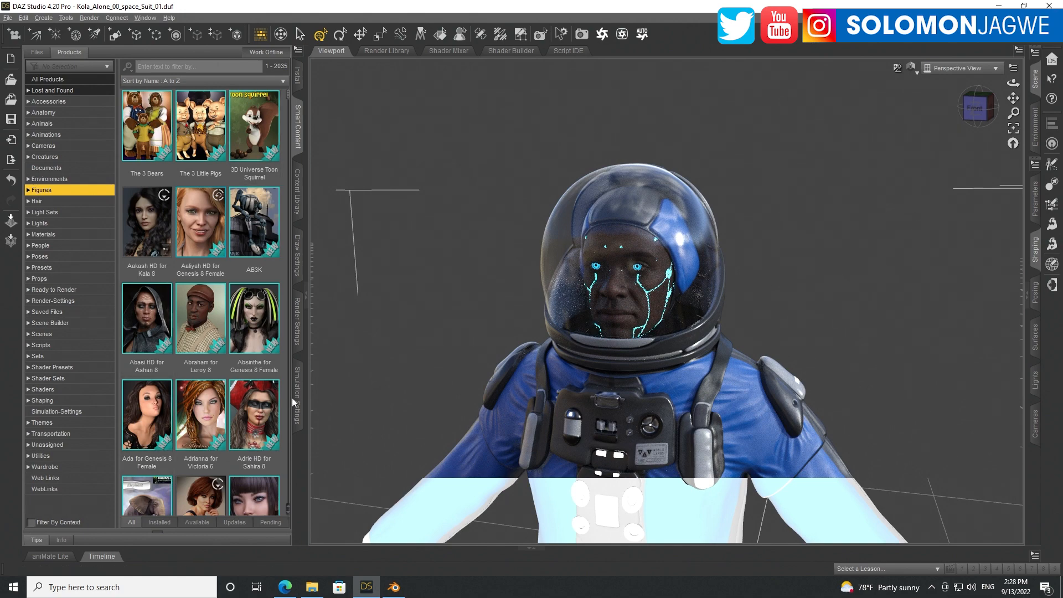
scroll(201, 268, "down", 10)
scroll(203, 273, "up", 10)
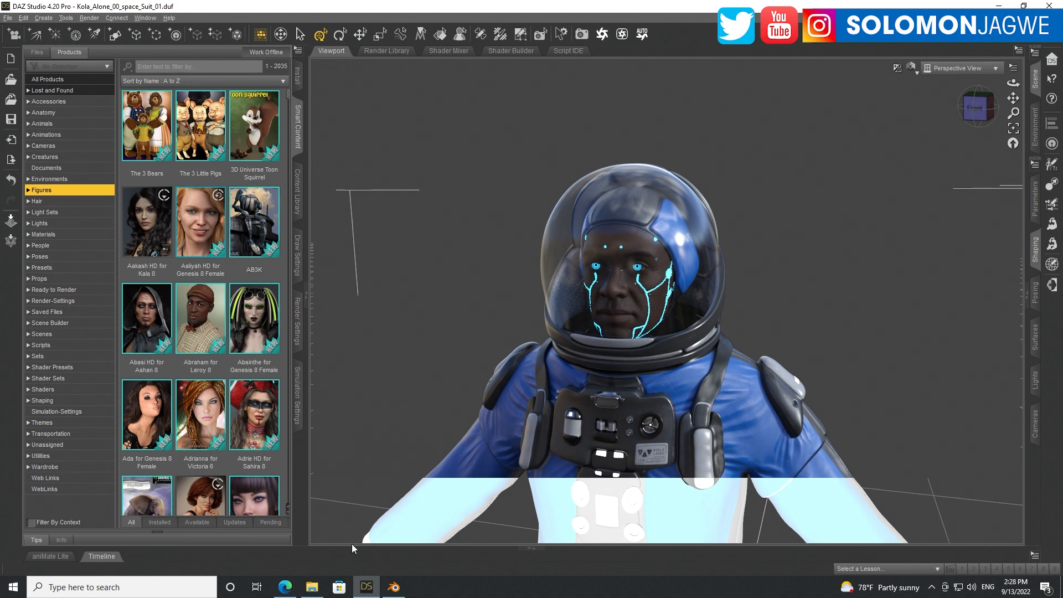
- Switch to Blender and delete the default cube from the scene
left_click(393, 588)
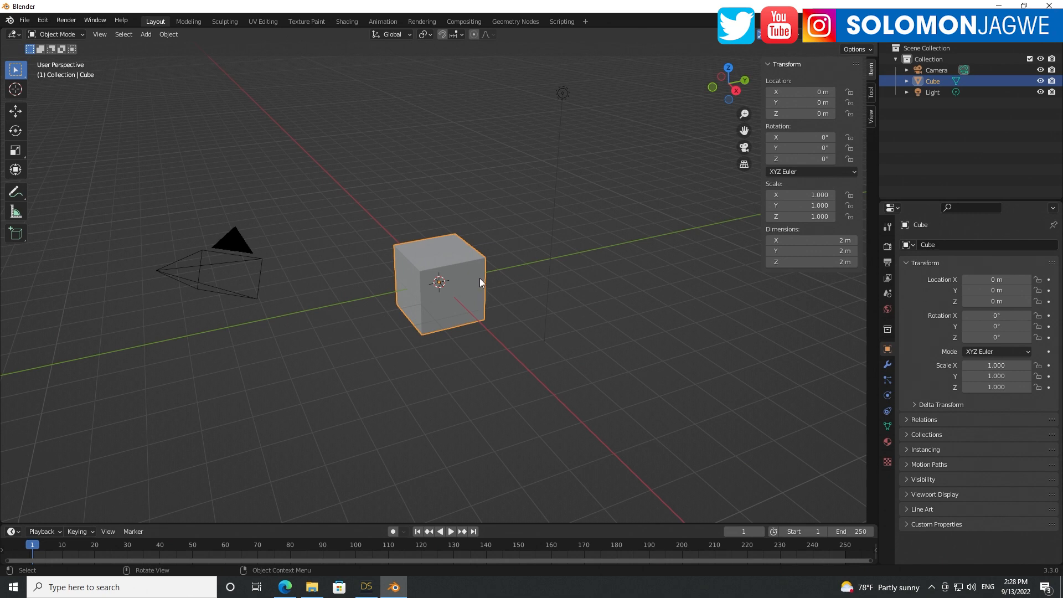
key("Delete")
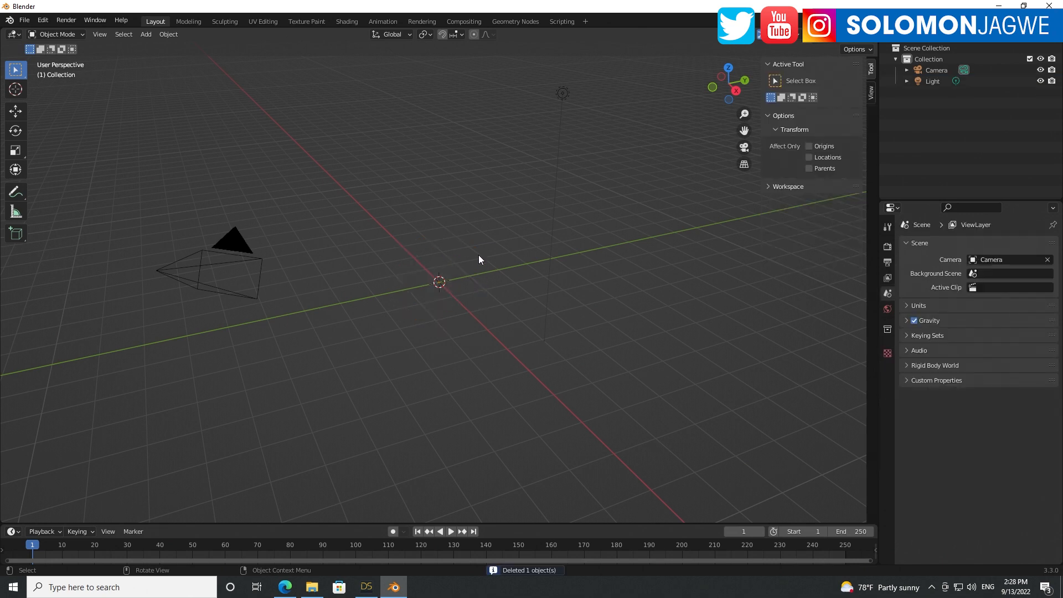
- Switch to the browser and read through the Daz Bridges page, including its Shop & Transfer, Cross-Platform Items and Download sections
left_click(365, 587)
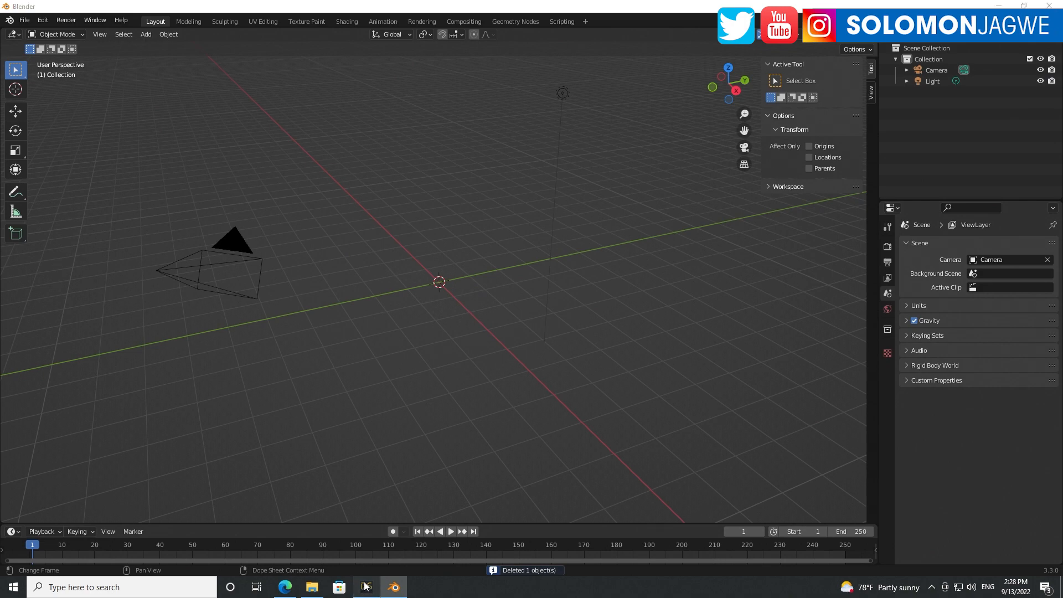
left_click(285, 586)
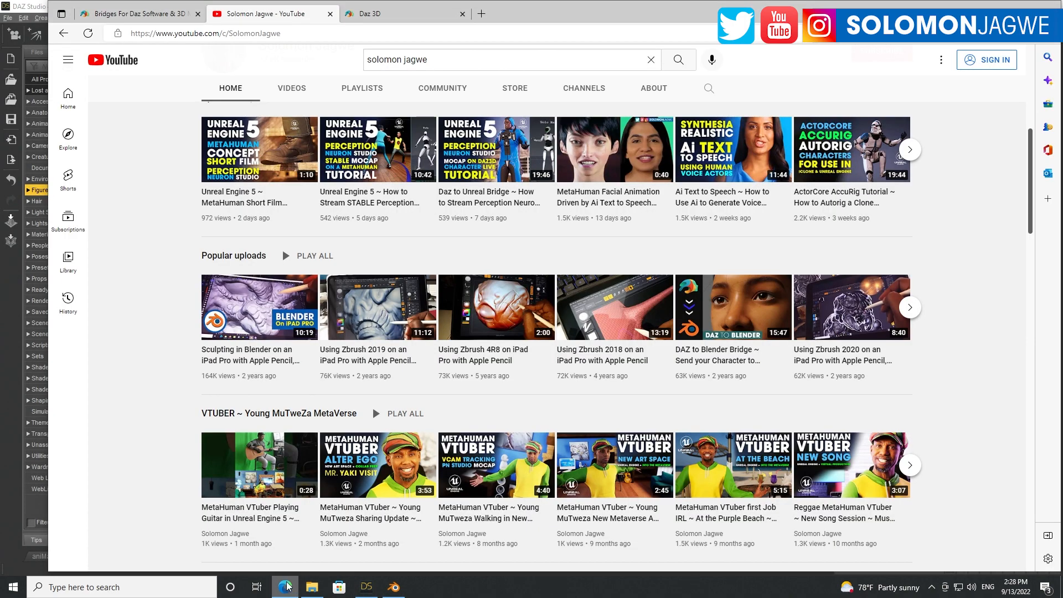
left_click(121, 15)
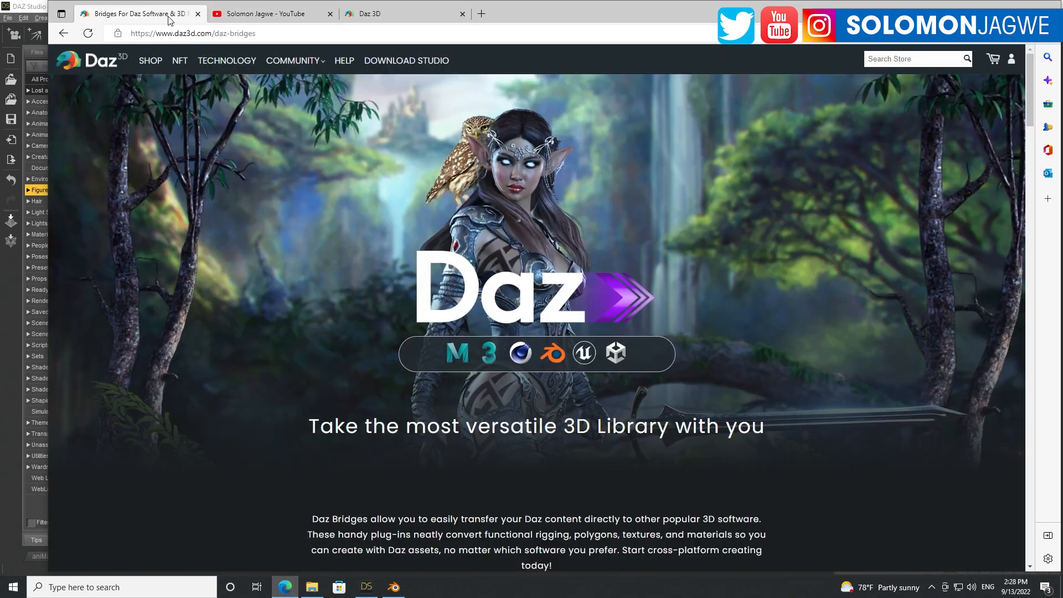
scroll(465, 412, "down", 15)
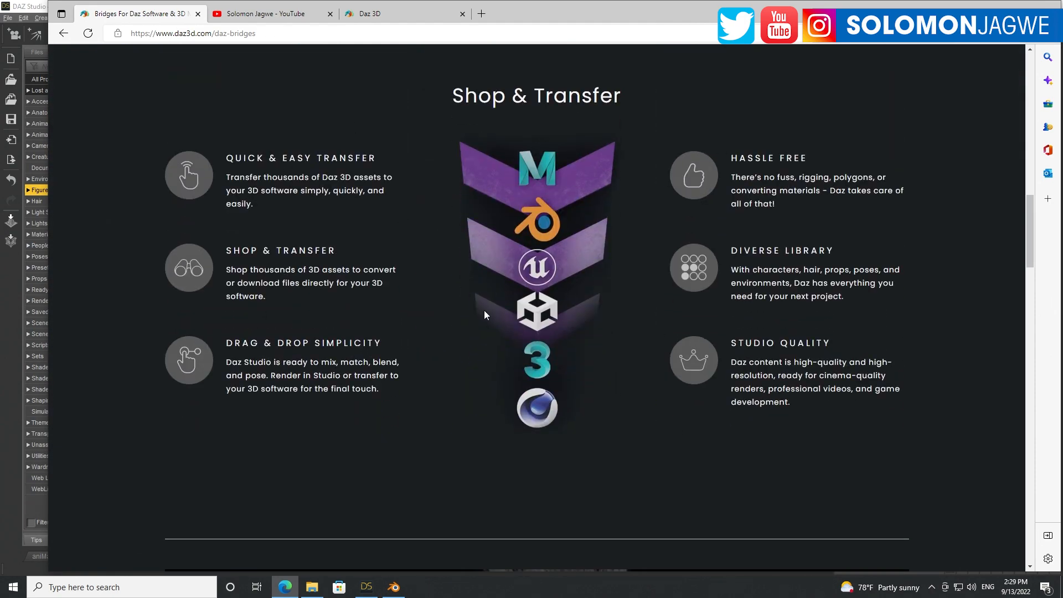
scroll(603, 397, "down", 20)
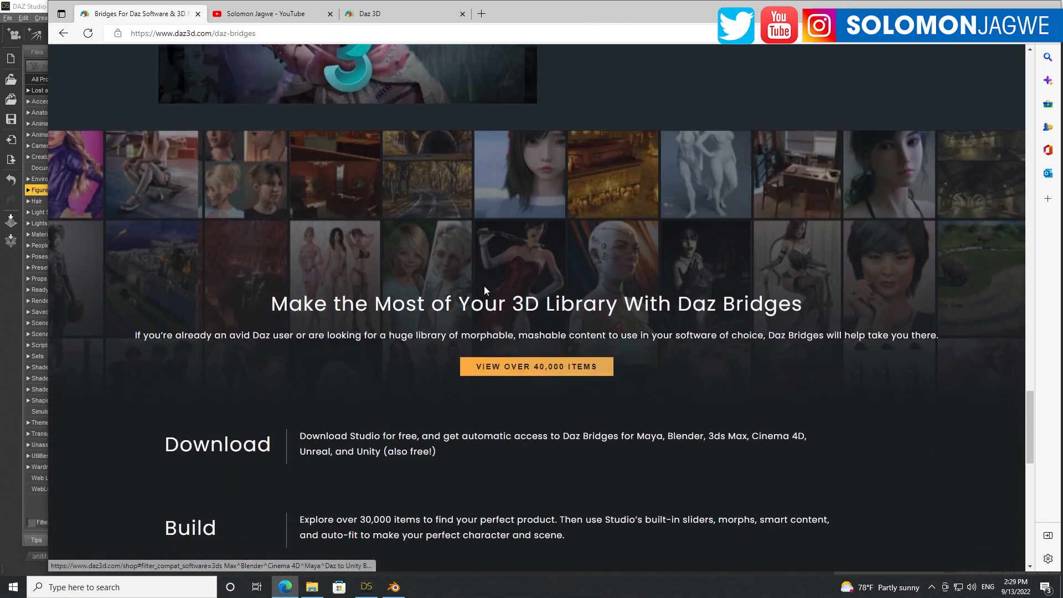
scroll(755, 364, "down", 2)
scroll(751, 356, "up", 3)
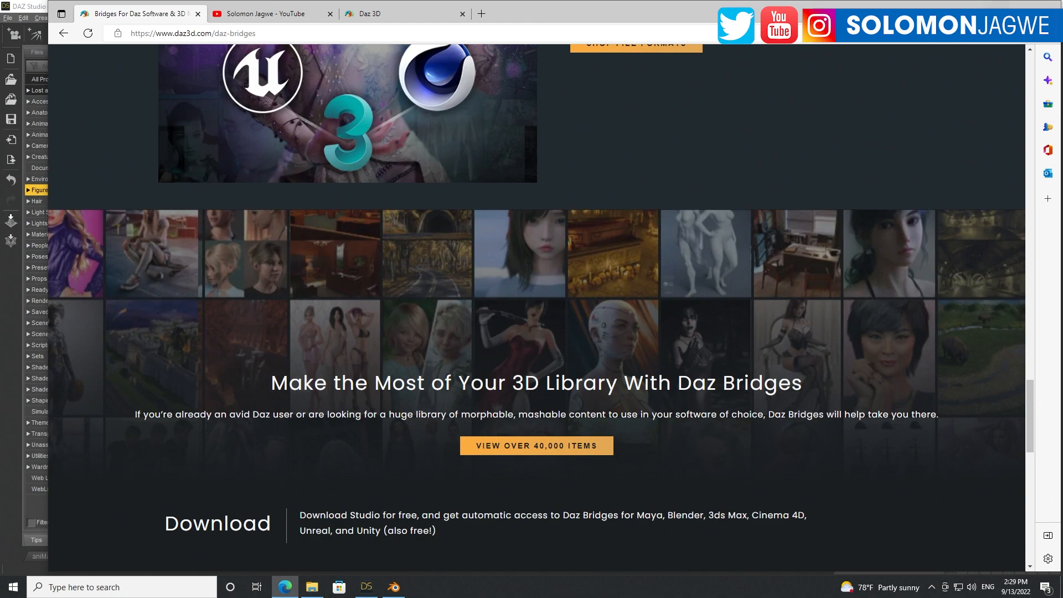
scroll(740, 275, "up", 20)
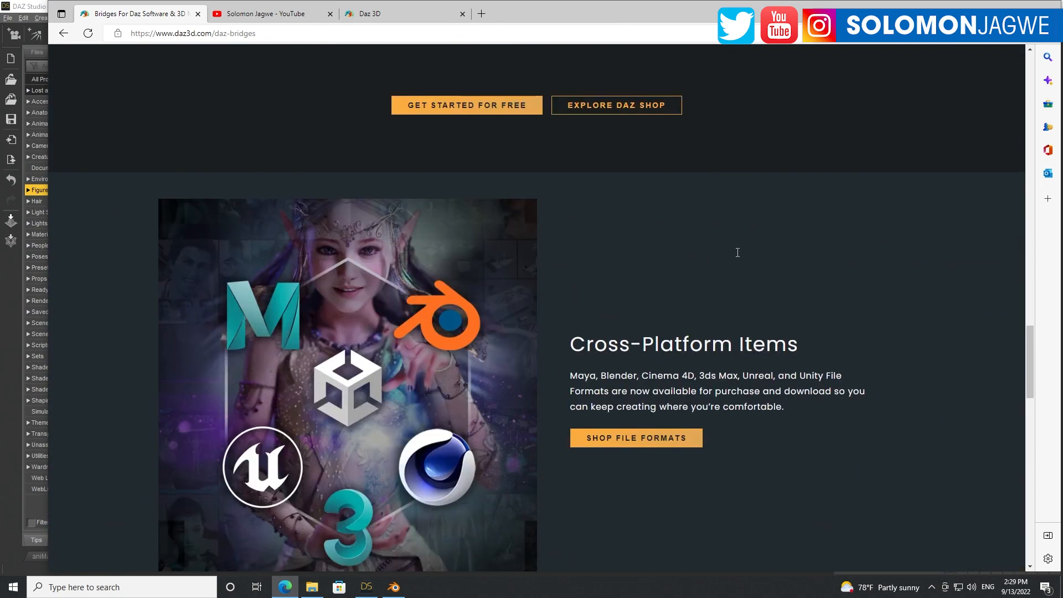
scroll(738, 252, "up", 5)
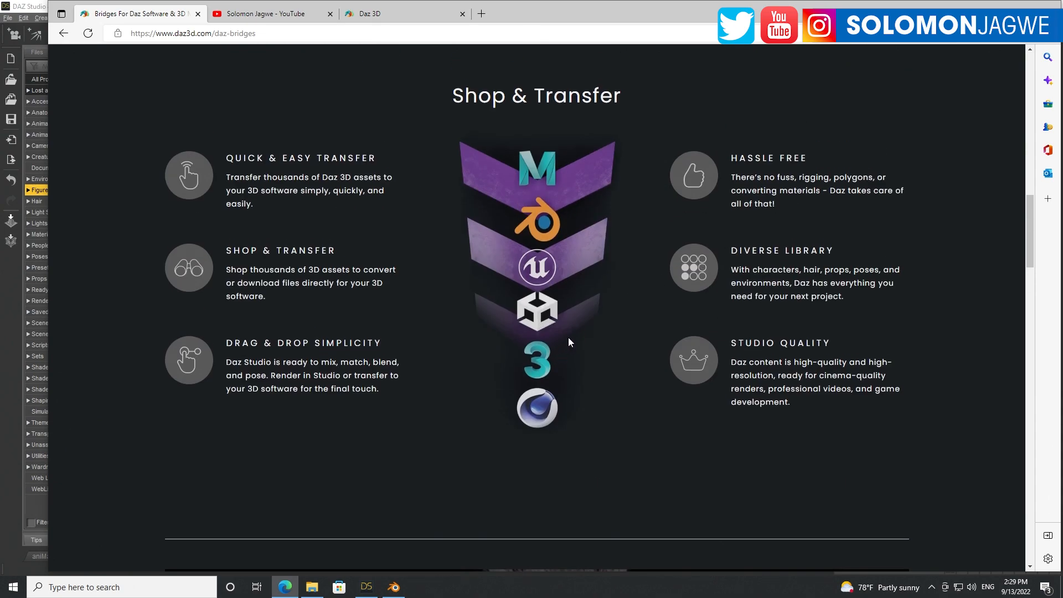
scroll(642, 268, "up", 15)
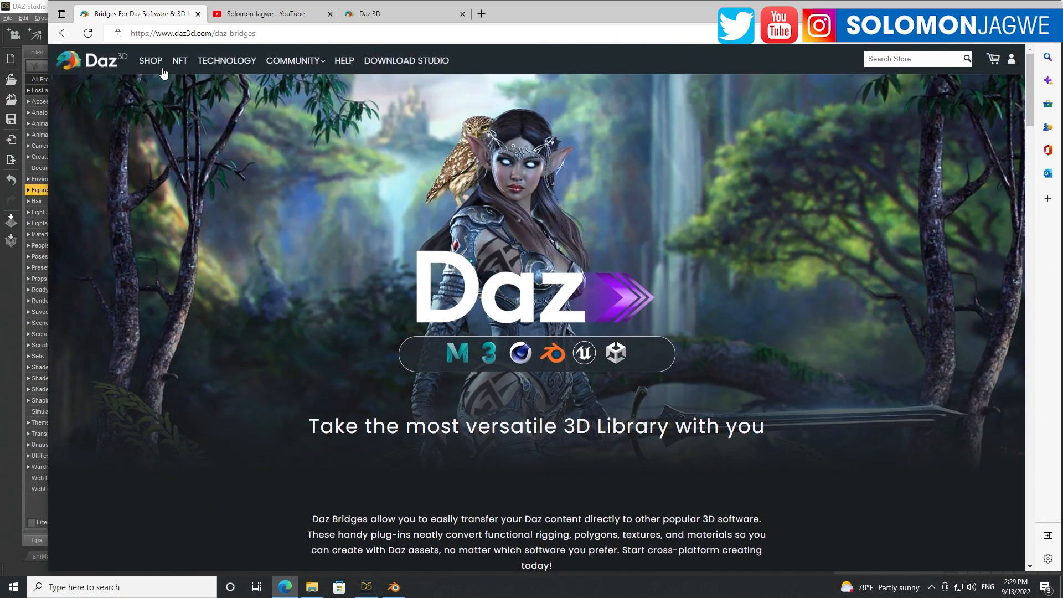
- Open the Daz shop and expand the Figure and Software filters of the product list
left_click(152, 66)
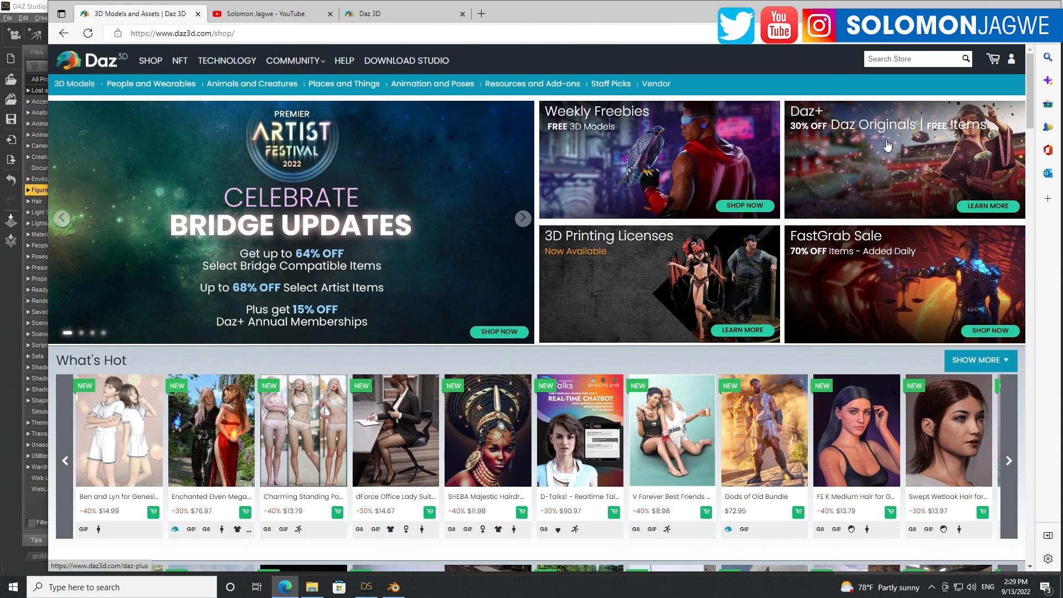
scroll(852, 90, "down", 10)
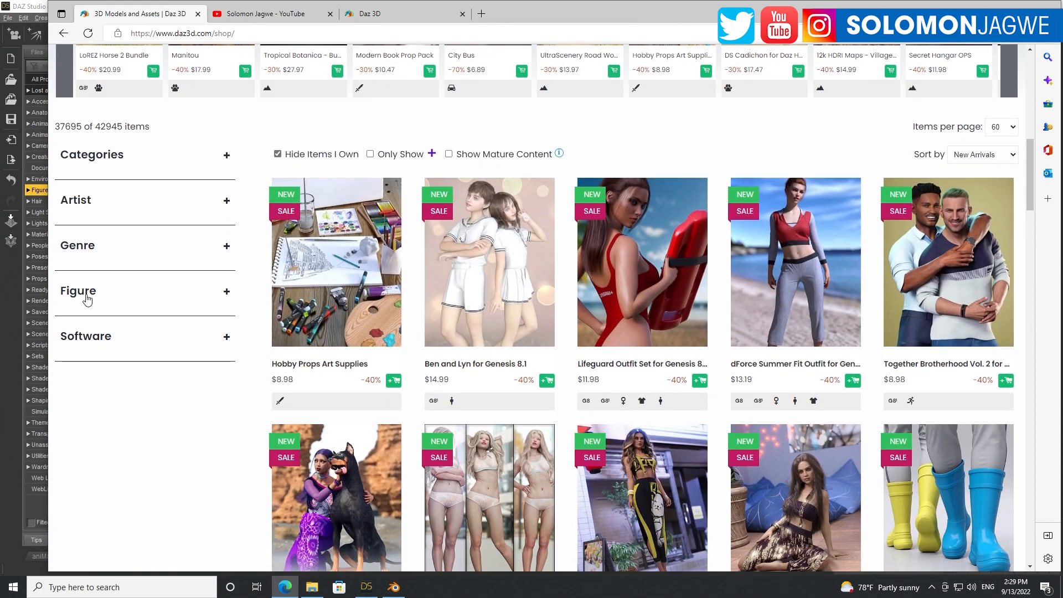
left_click(87, 299)
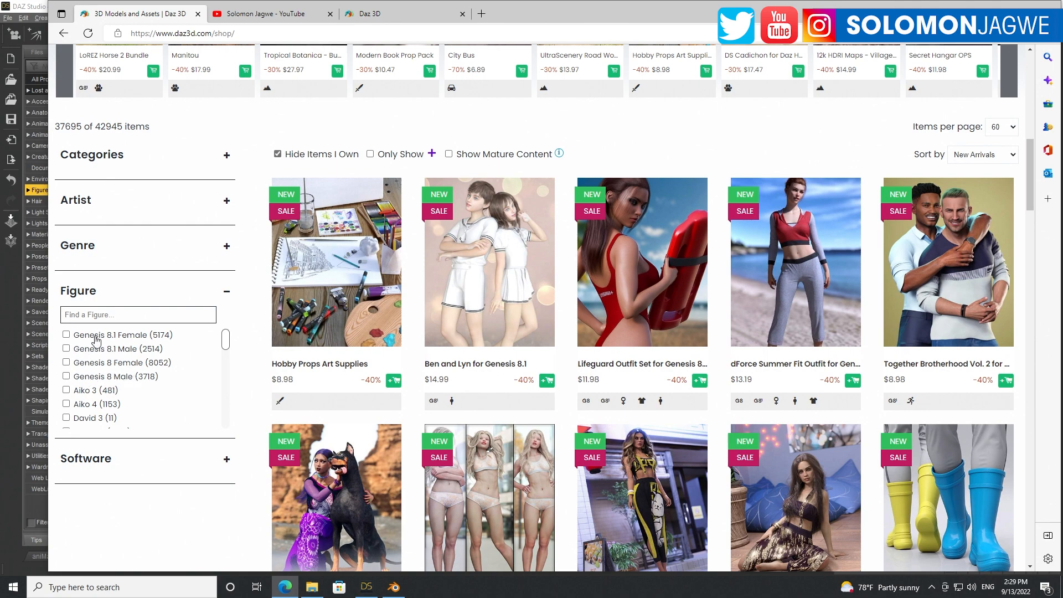
left_click(108, 461)
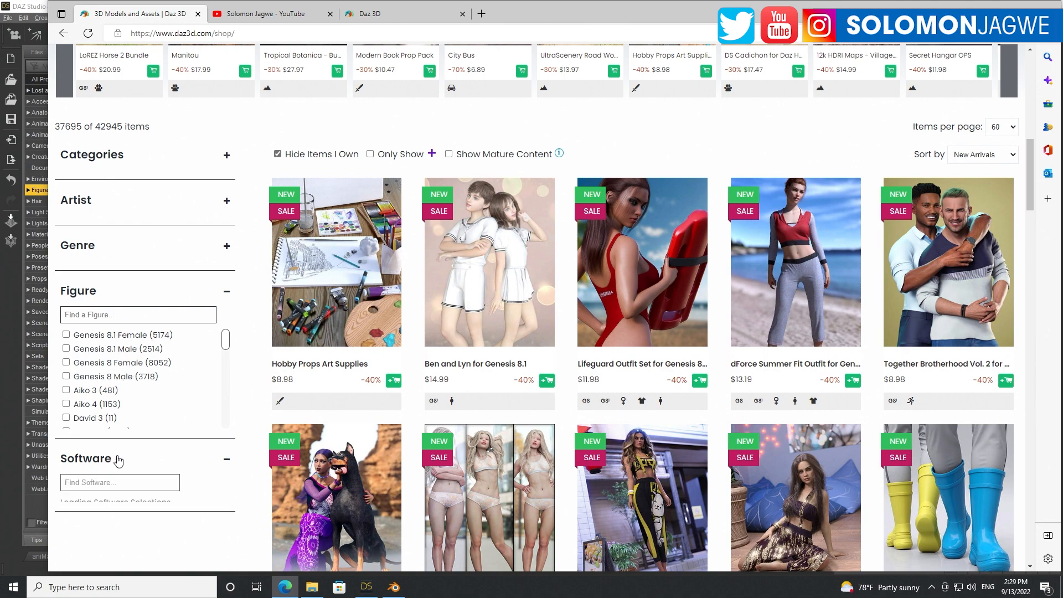
- Filter the shop's products by Unreal and by Blender software, look over the Blender items, and return to the Daz Bridges page
scroll(139, 383, "down", 3)
left_click(66, 344)
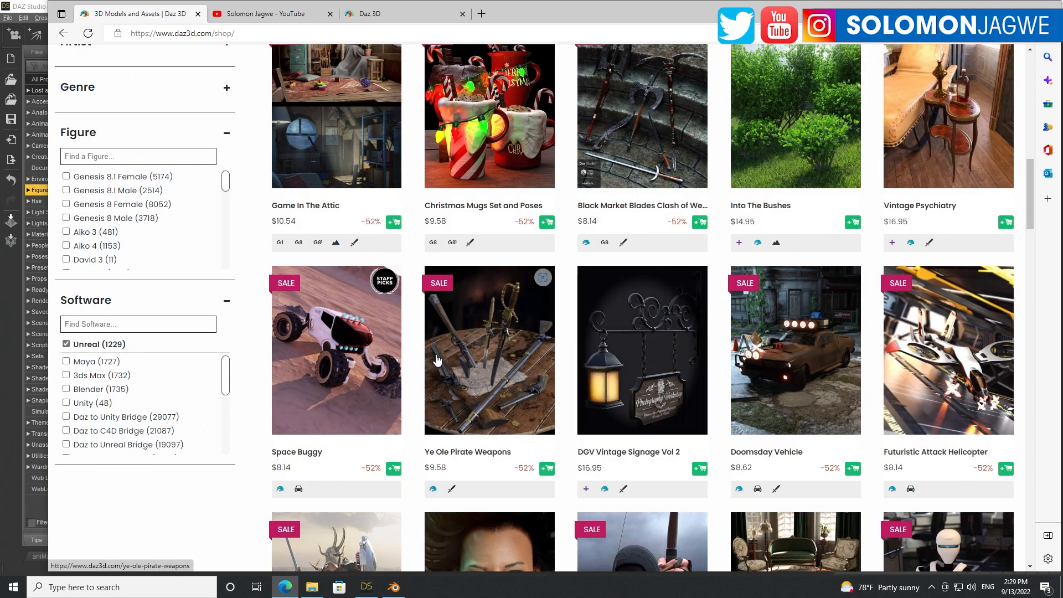
left_click(66, 344)
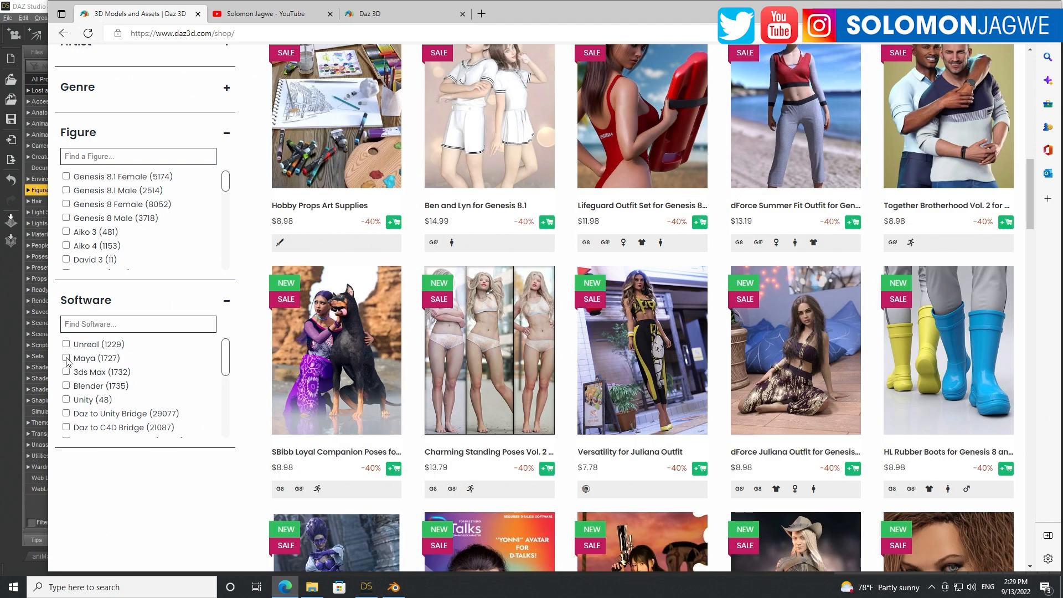
left_click(66, 386)
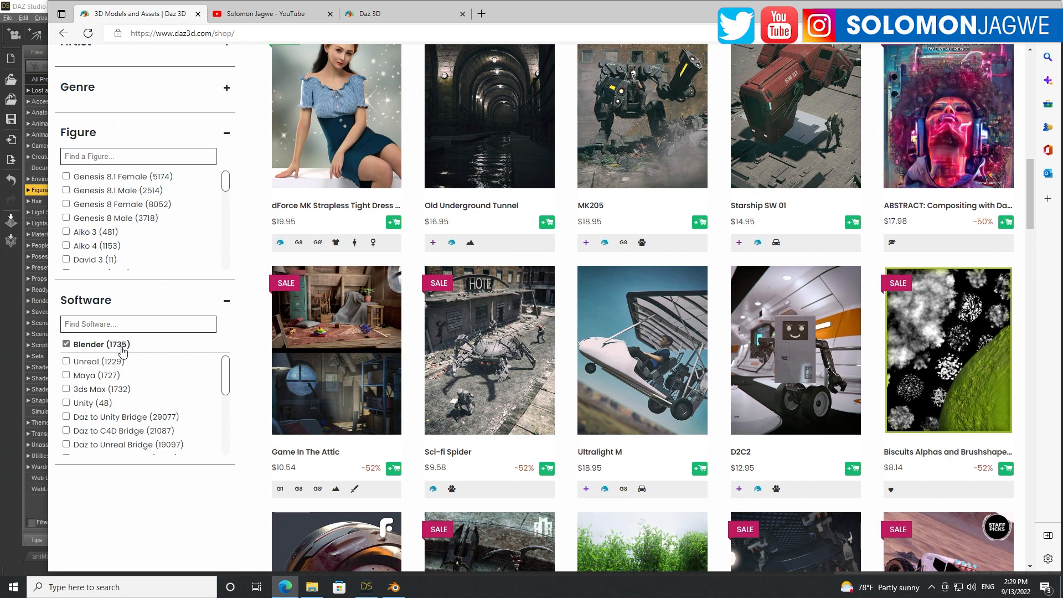
scroll(486, 378, "up", 5)
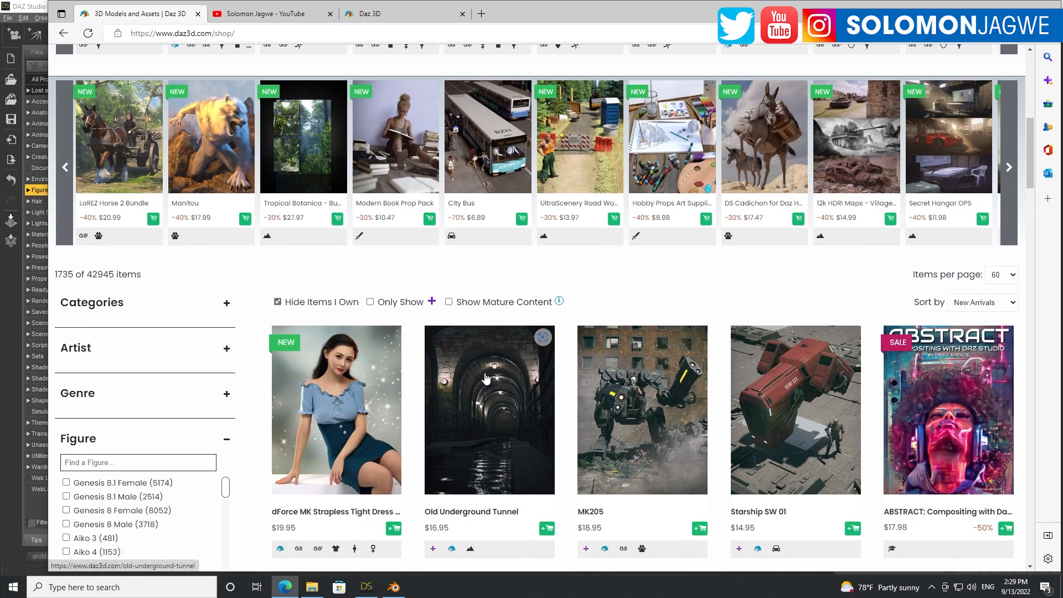
scroll(486, 378, "down", 3)
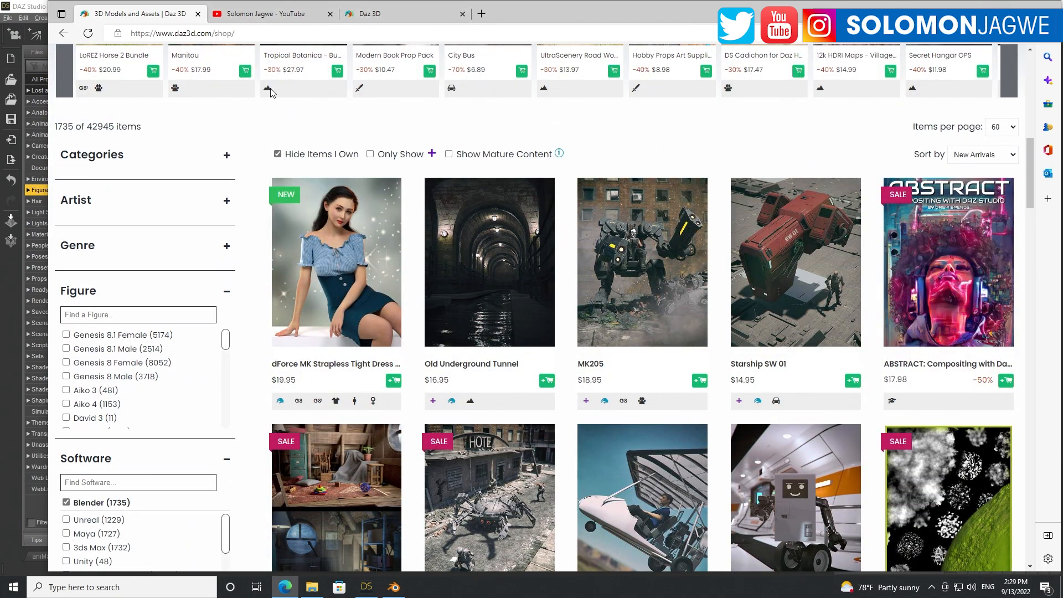
left_click(63, 34)
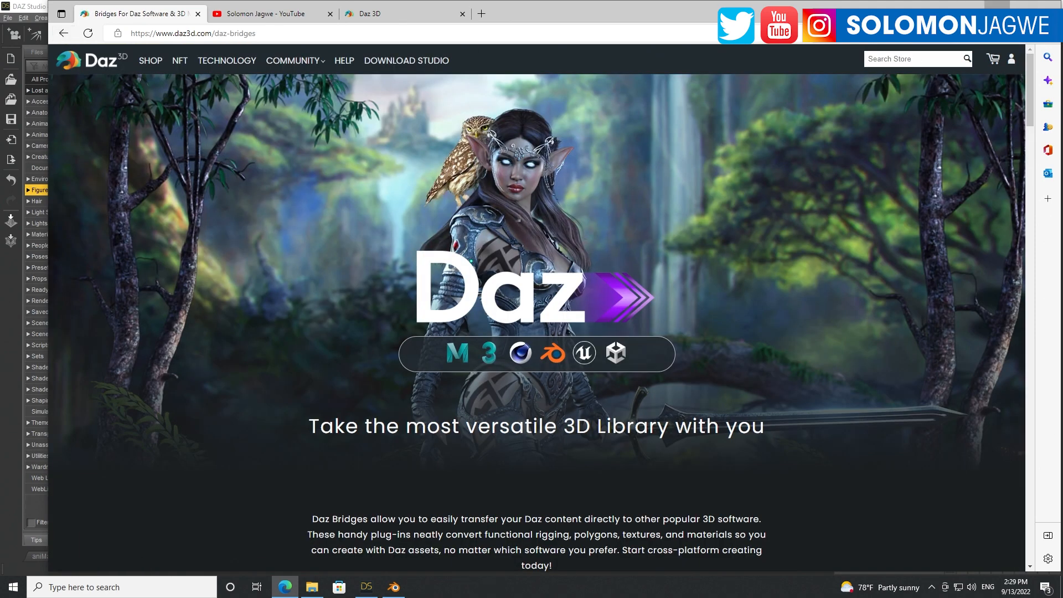
- View the astronaut in DAZ Studio, switch back to the browser, and look through the Daz store's search results for "kola"
left_click(997, 5)
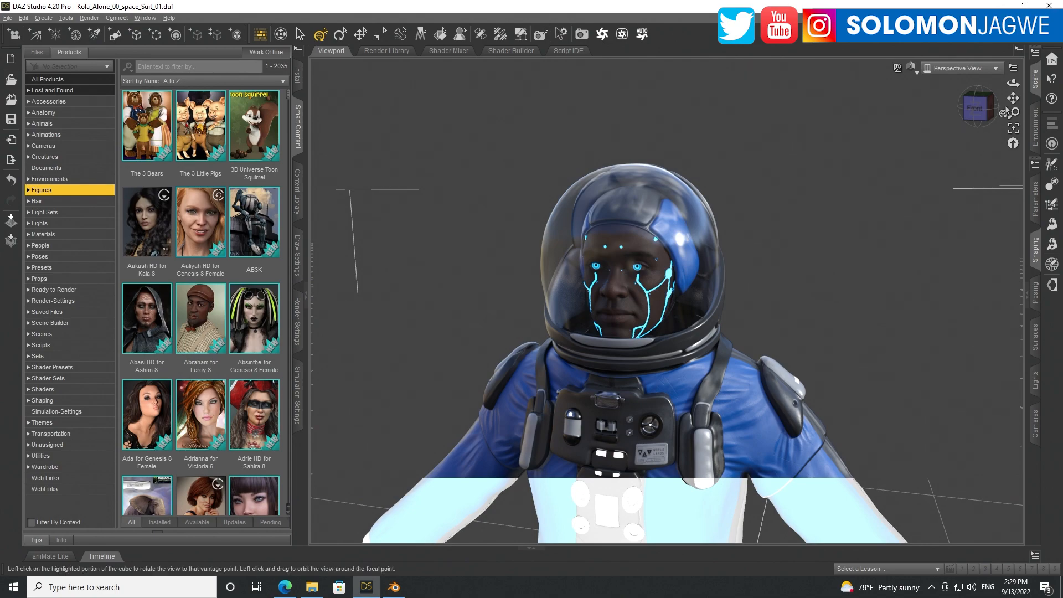
left_click_drag(1013, 83, 1024, 83)
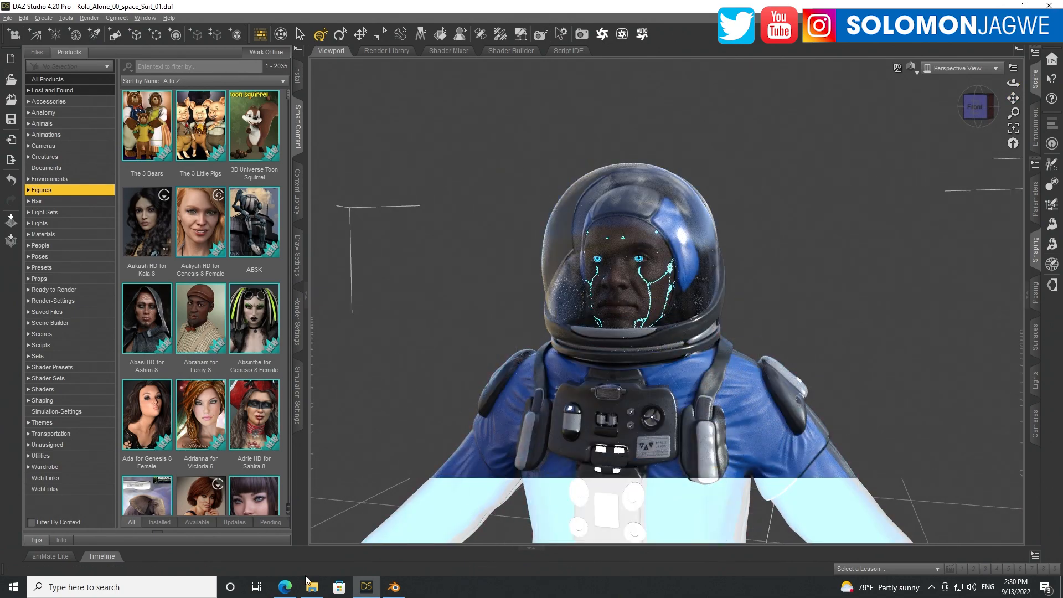
left_click(287, 587)
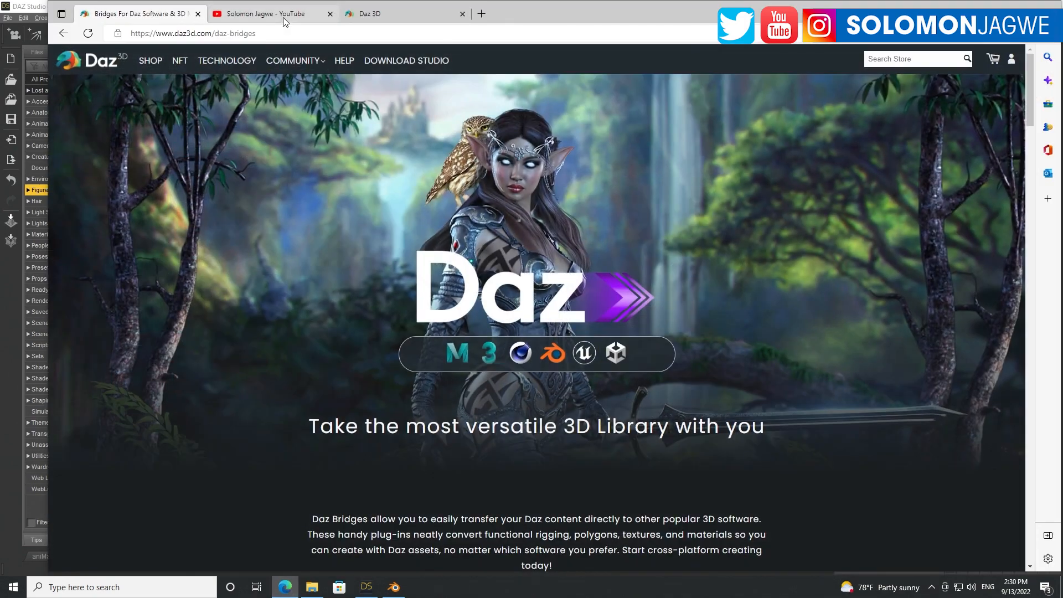
left_click(370, 17)
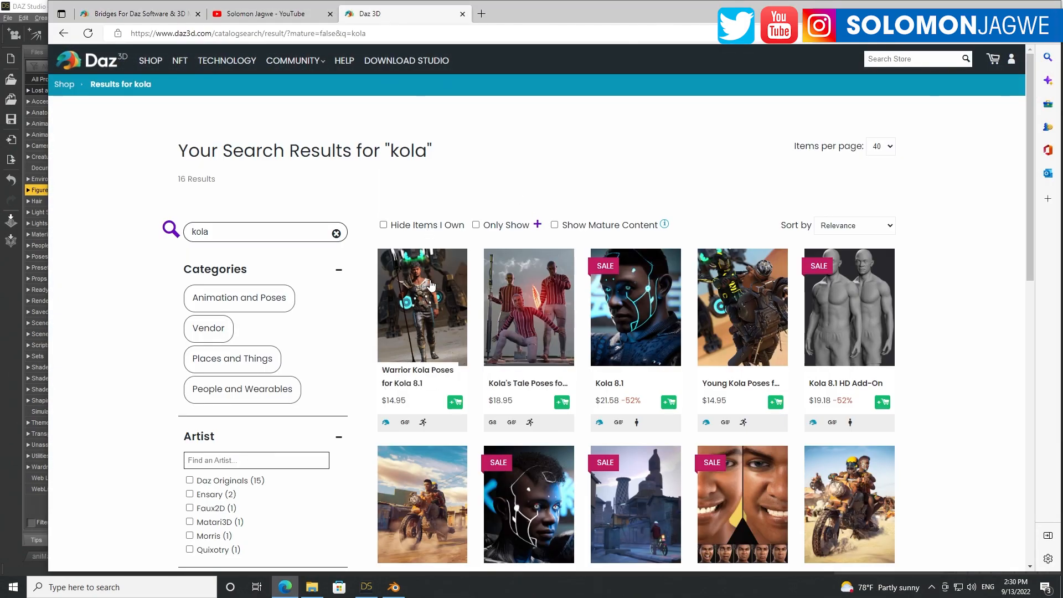
scroll(892, 276, "down", 1)
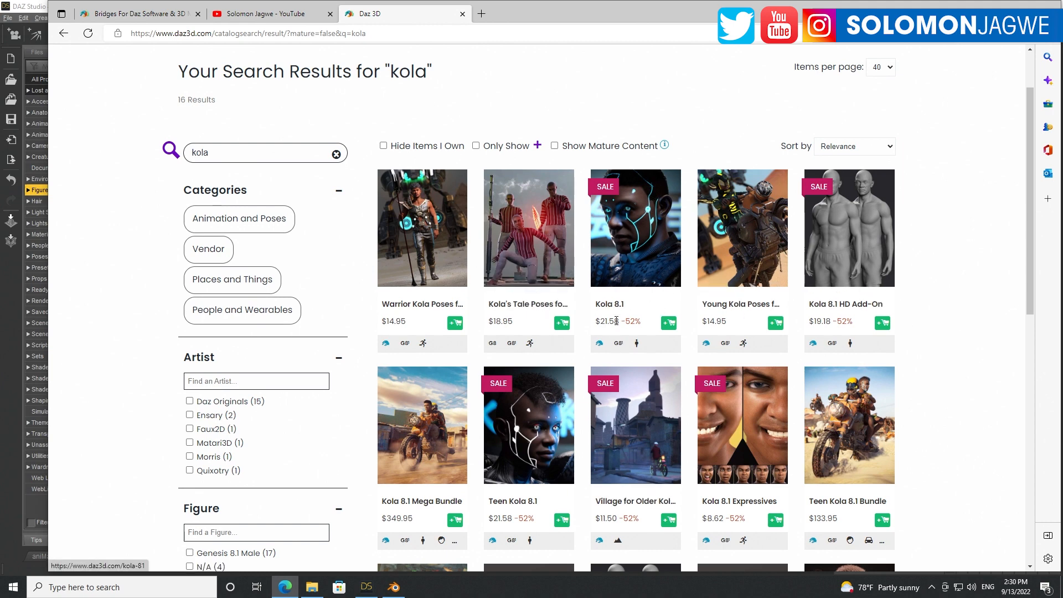
scroll(906, 285, "down", 2)
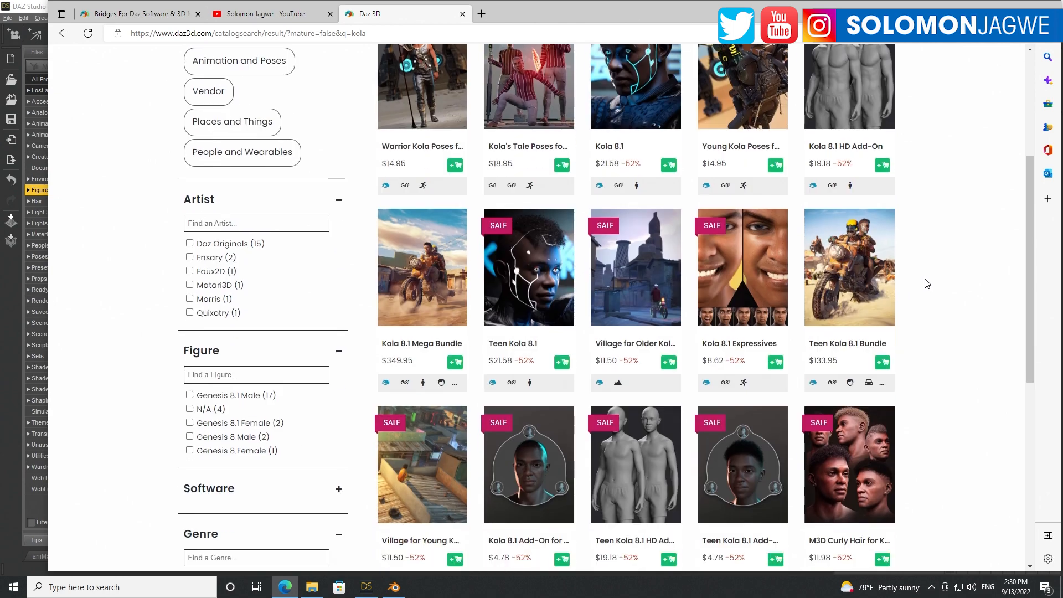
scroll(927, 283, "up", 1)
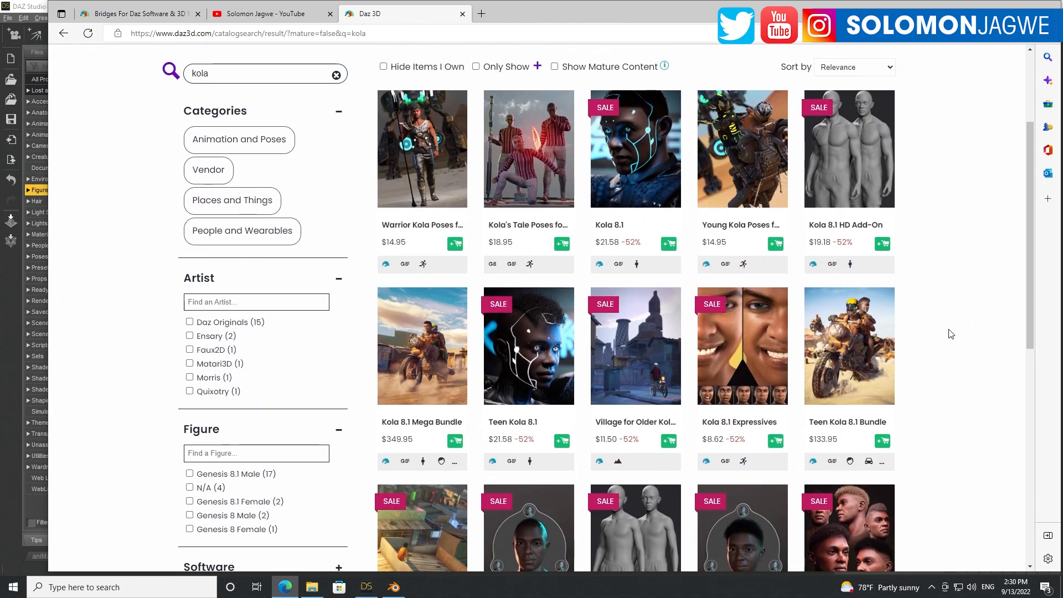
scroll(947, 326, "down", 3)
scroll(946, 325, "up", 3)
- Switch to DAZ Studio and set the viewport draw style to Smooth Shaded
left_click(997, 5)
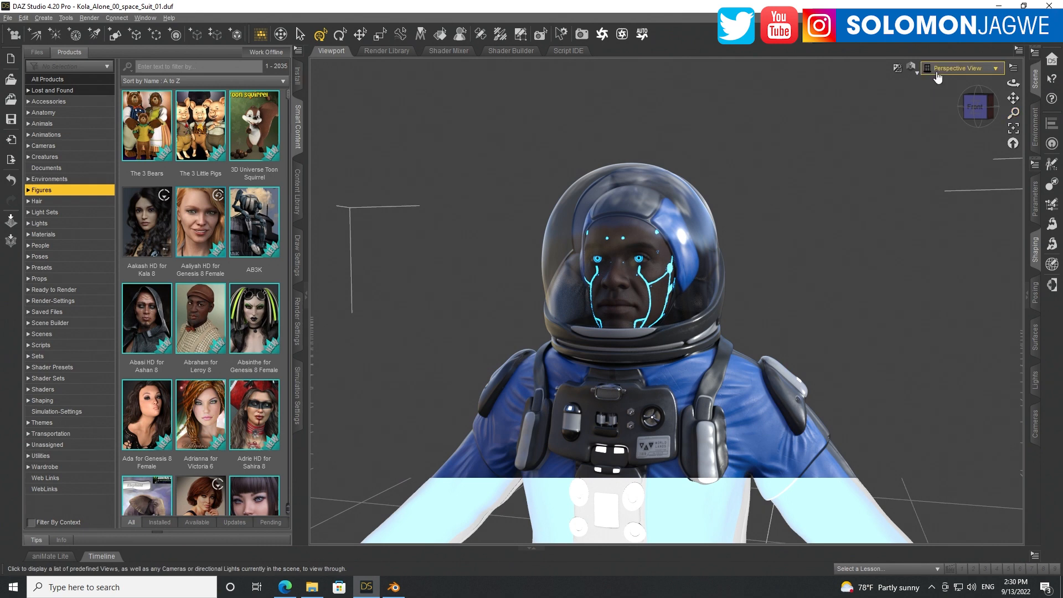
left_click(911, 67)
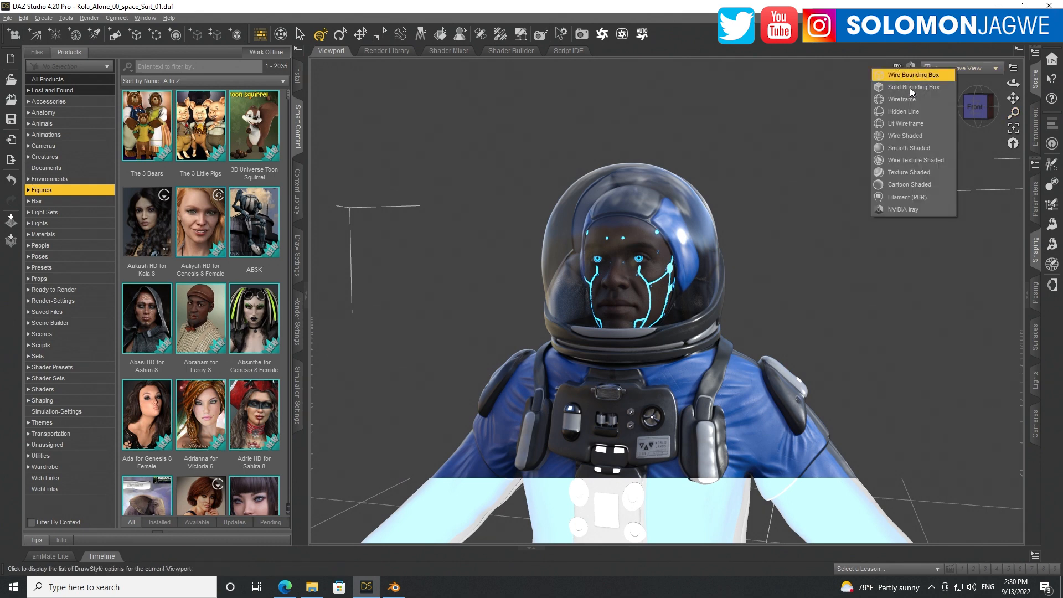
left_click(902, 148)
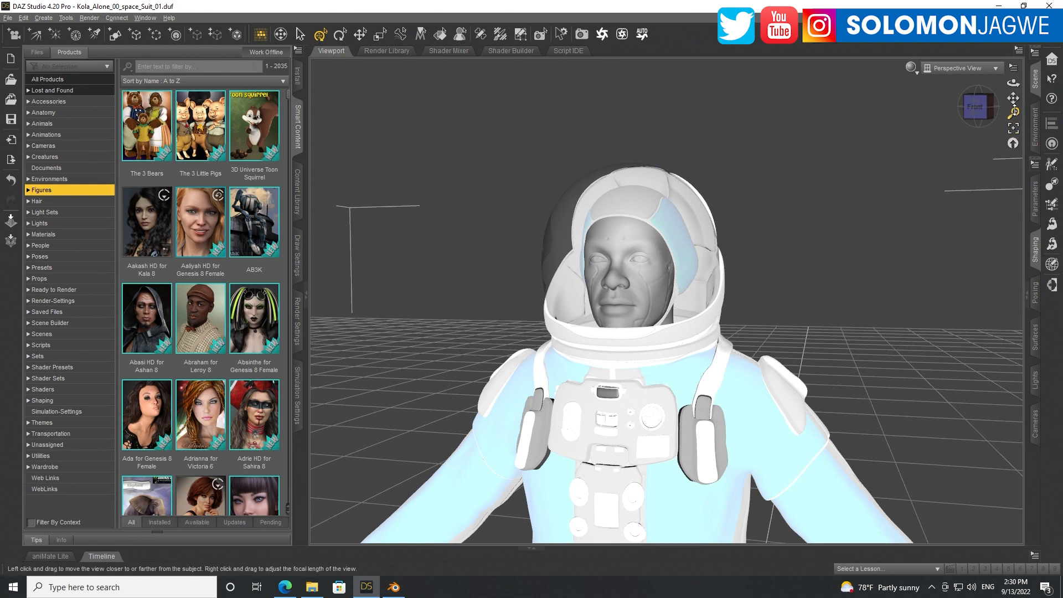
- Reveal the collapsed Scene and Shaping panes and select the Kola 8.1 figure in the scene hierarchy
left_click(1025, 297)
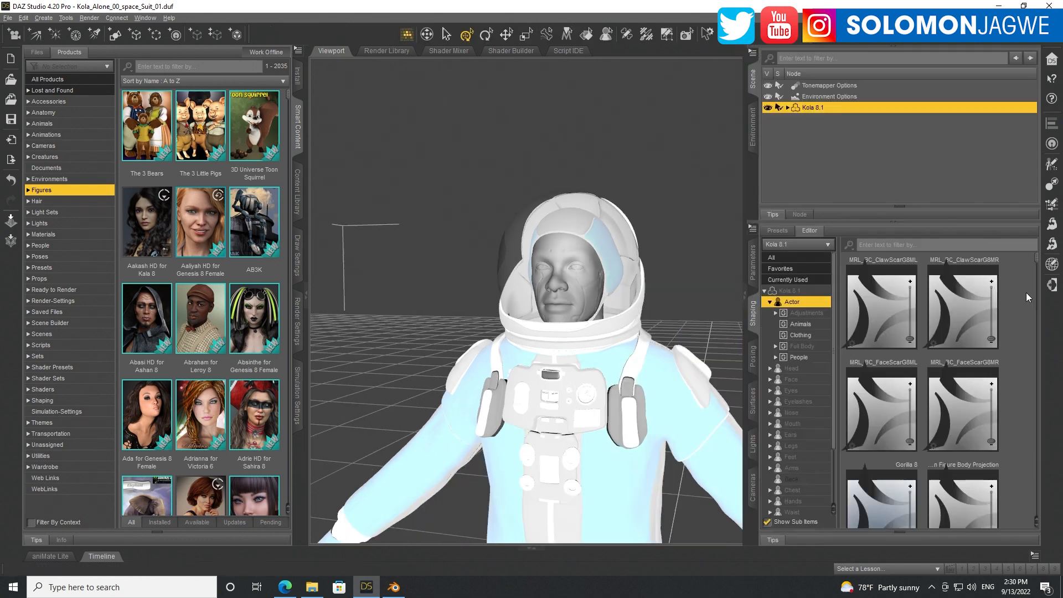
left_click(883, 145)
left_click(808, 105)
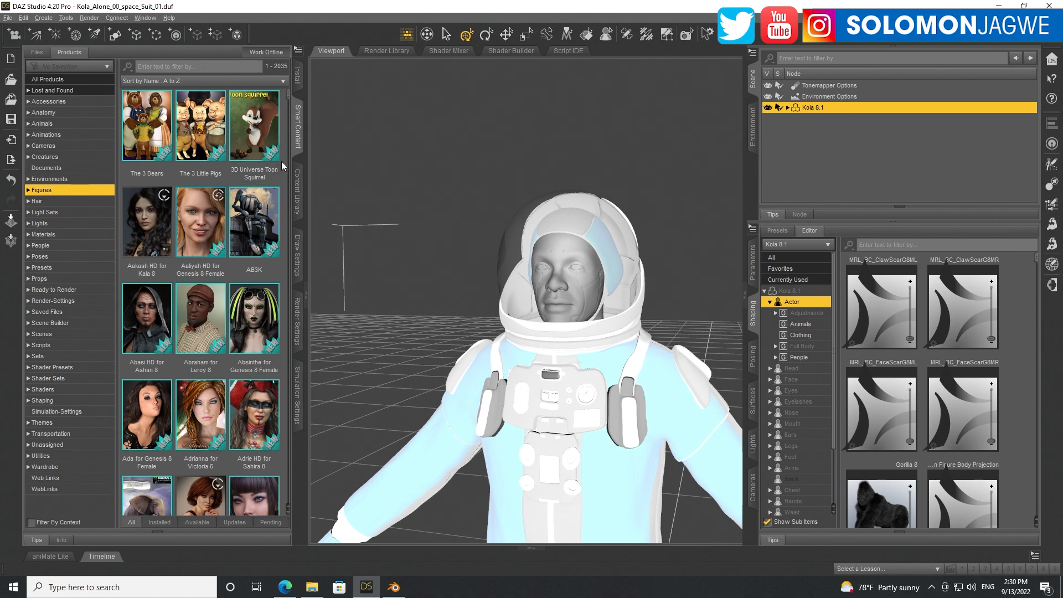
- Send the Kola 8.1 figure through Daz To Blender and keep Blender 3.3 as the version for the plugin installer
left_click(9, 18)
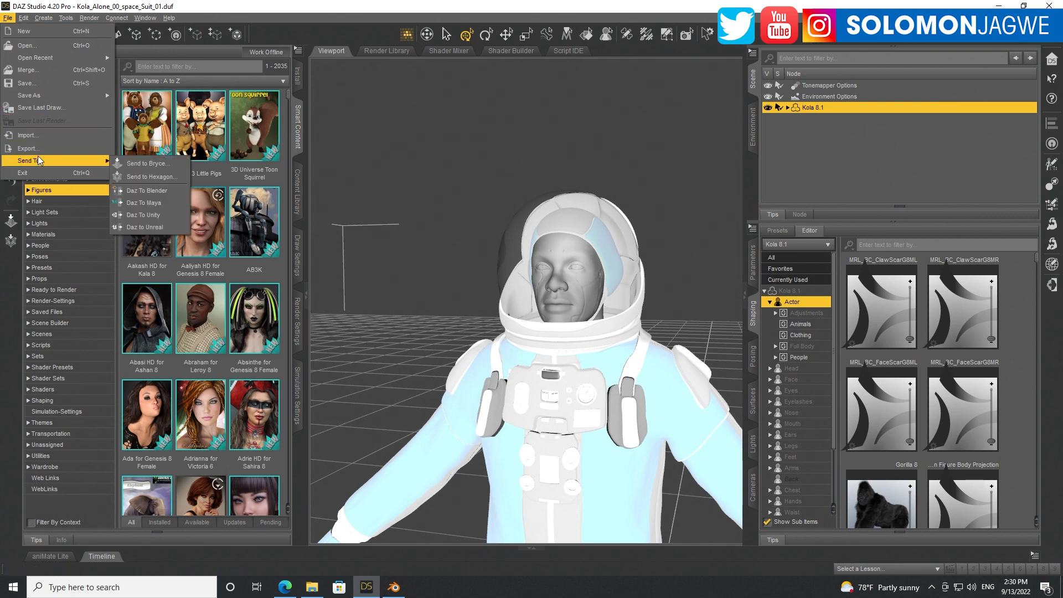
mouse_move(45, 156)
left_click(158, 192)
left_click_drag(274, 145, 403, 101)
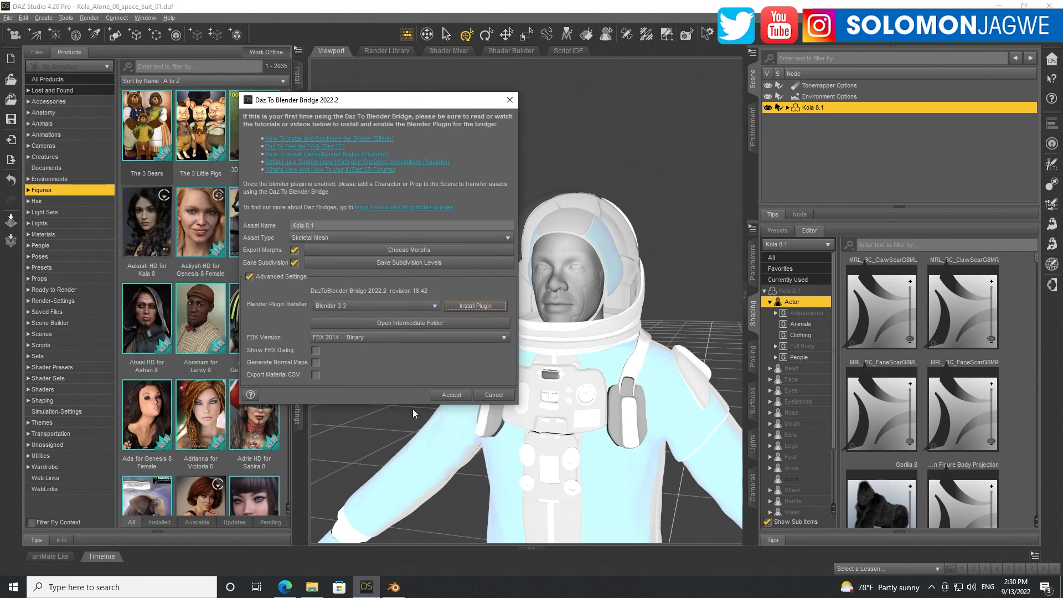
left_click(434, 307)
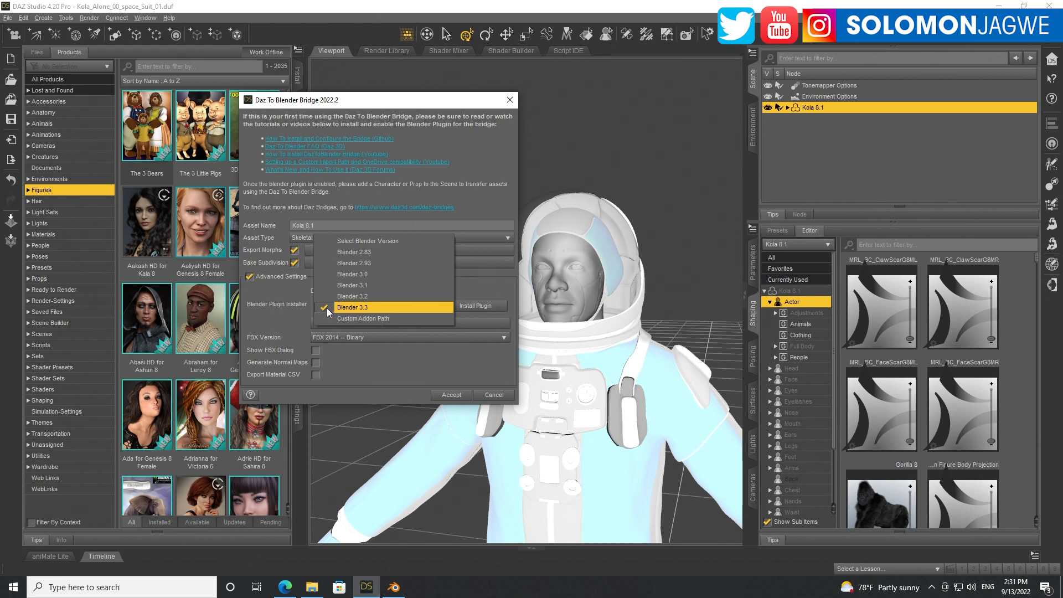
left_click(370, 365)
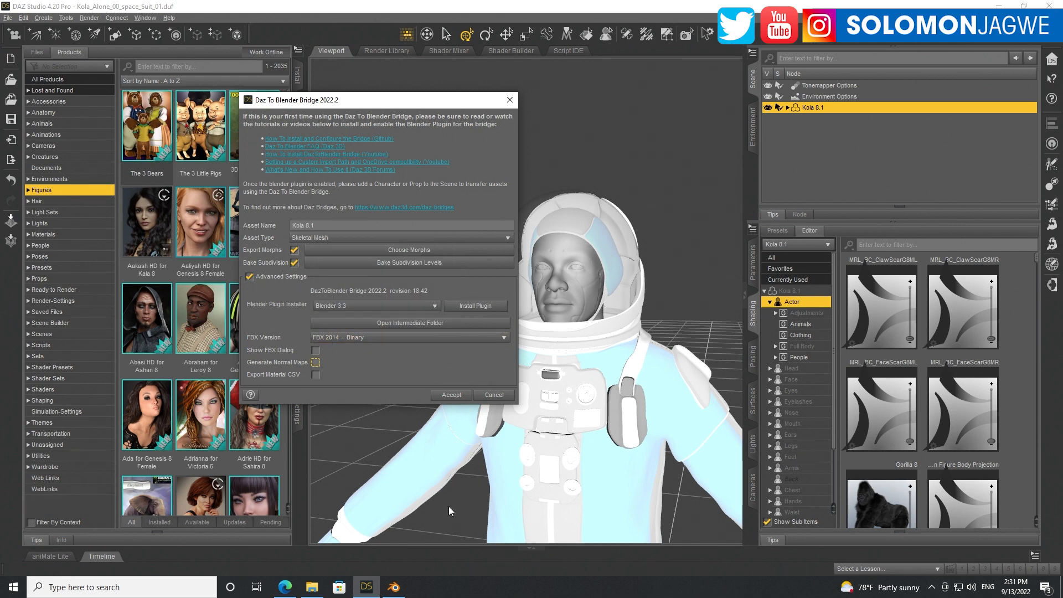
- Switch to Blender and quit it without saving the untitled scene
left_click(396, 587)
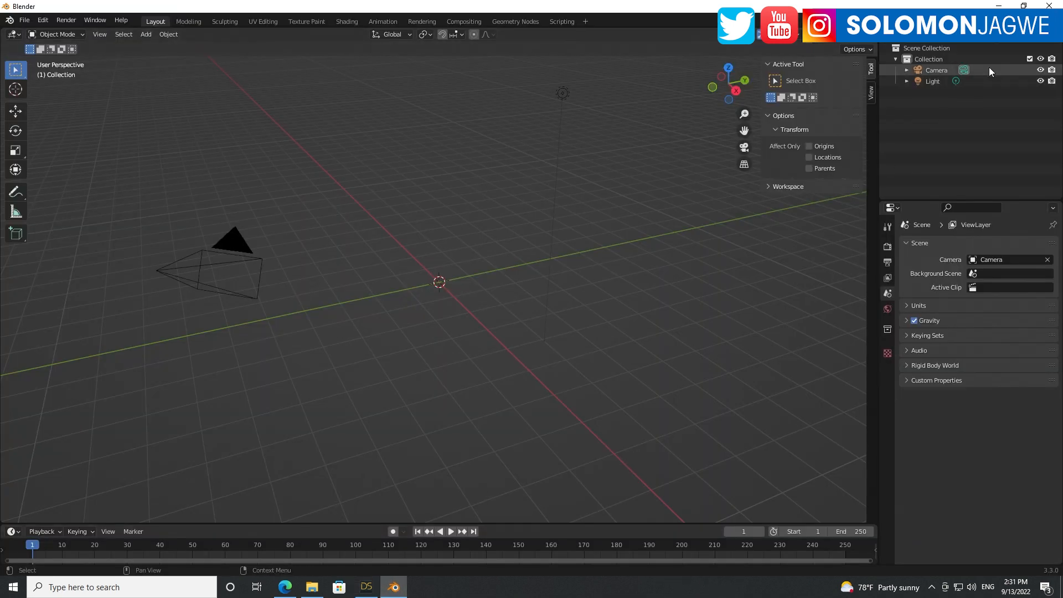
left_click(1049, 5)
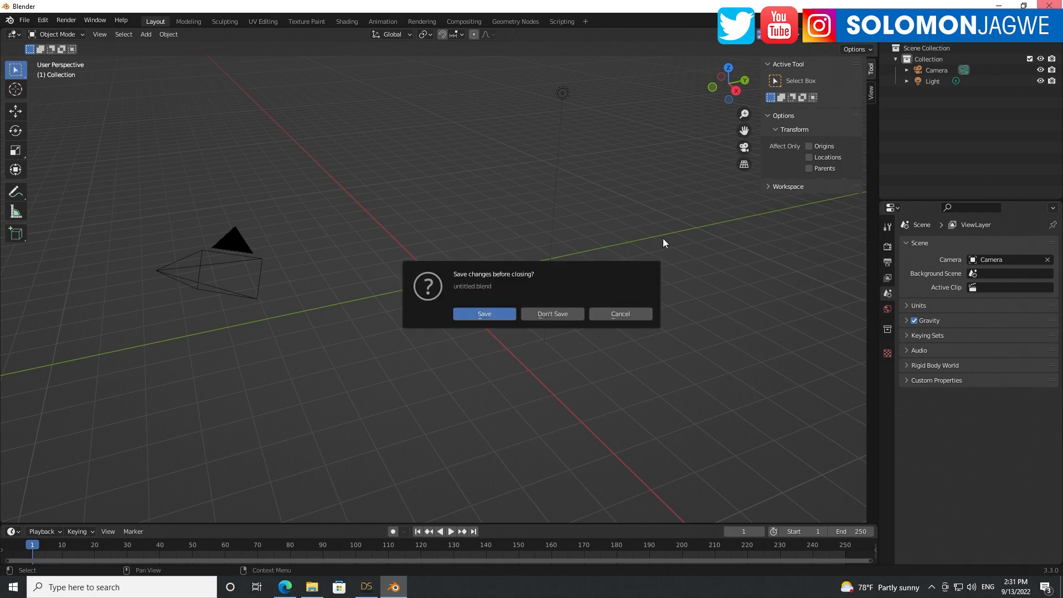
left_click(545, 312)
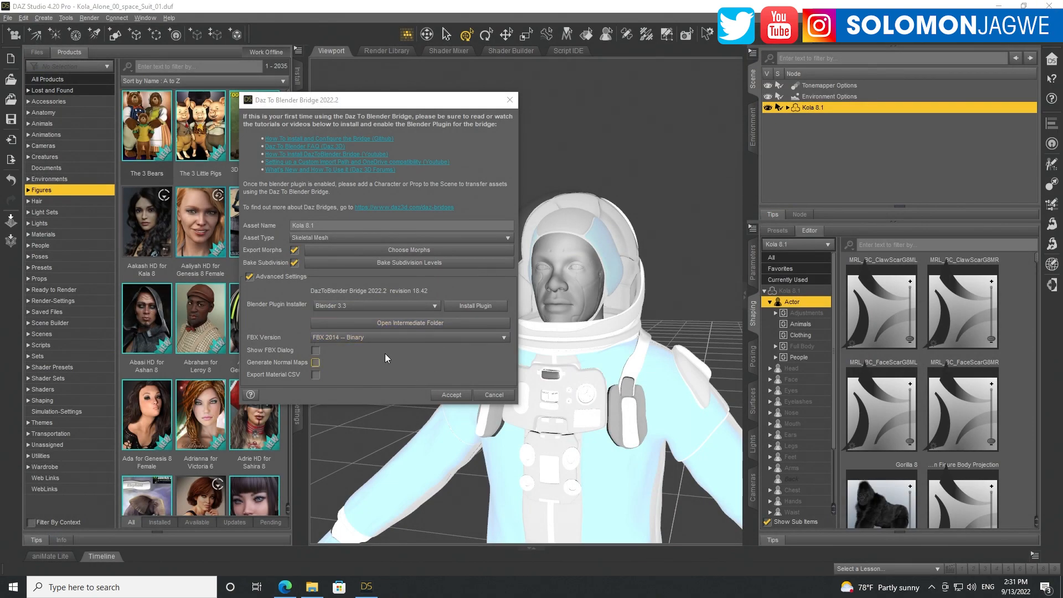
- Install the bridge plugin for Blender 3.3, check the Blender 3.3 folder in File Explorer, and return to the bridge dialog
left_click(471, 308)
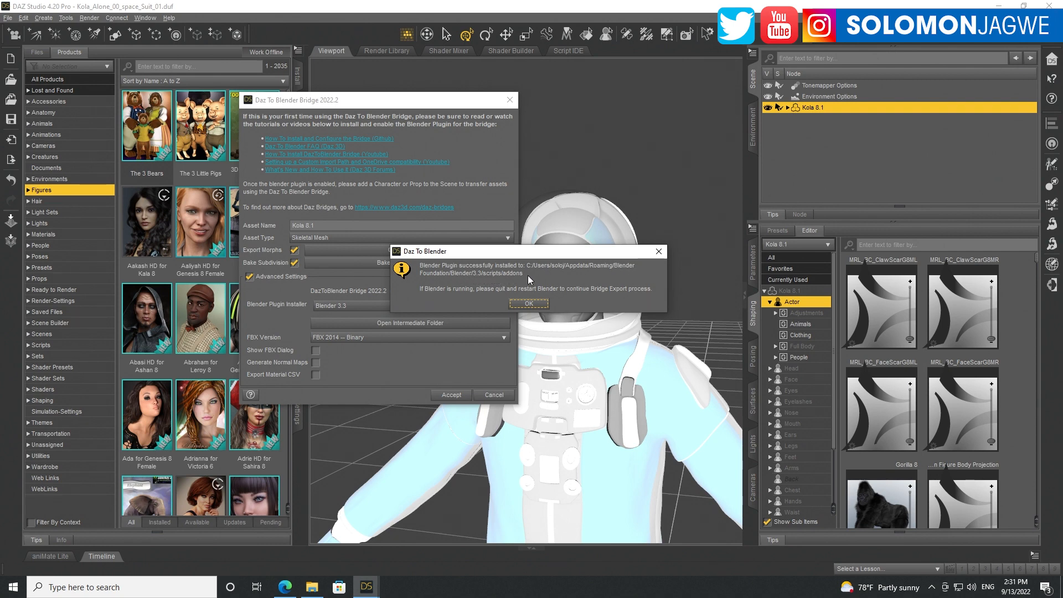
left_click(528, 304)
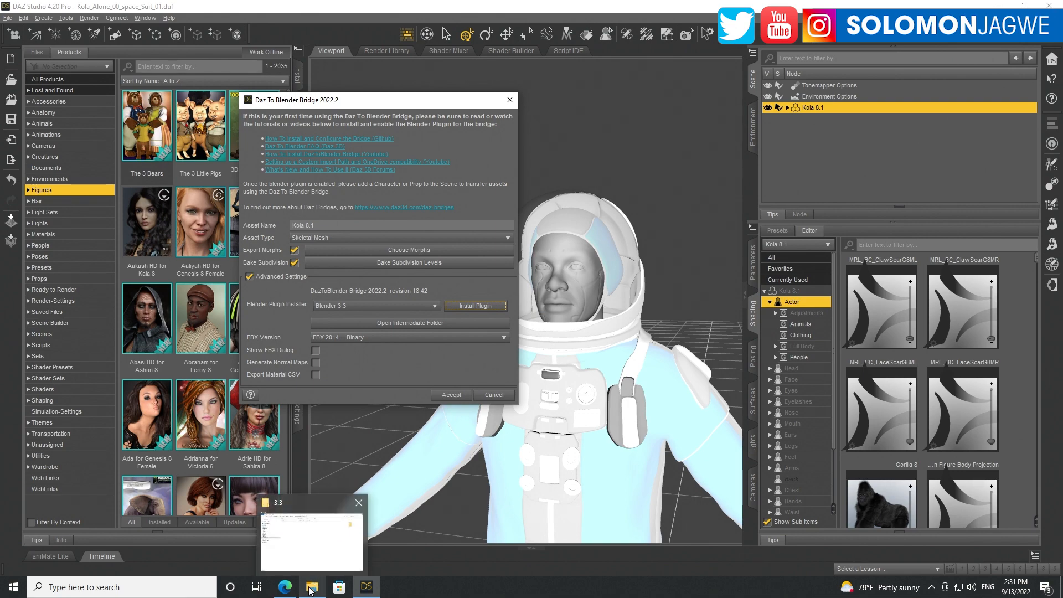
left_click(326, 550)
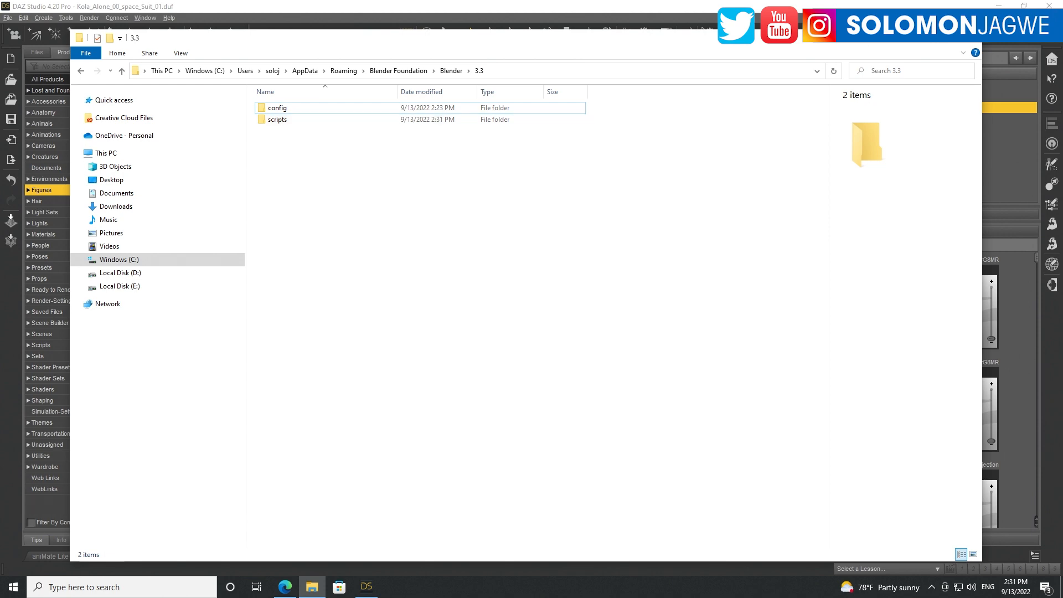
left_click(911, 40)
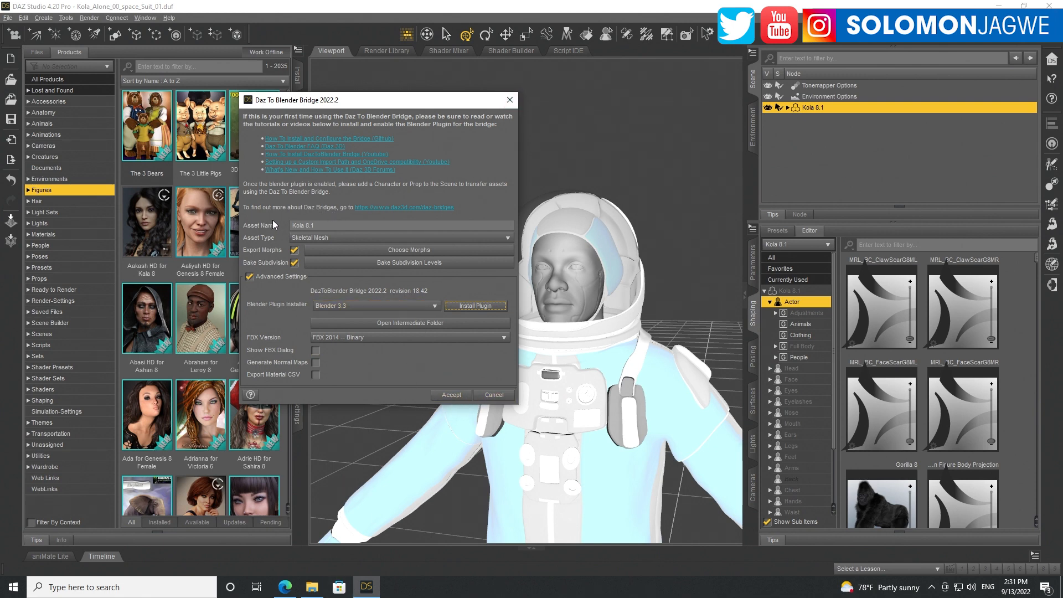
- Try switching the Export Morphs and Bake Subdivision options off and back on in the bridge dialog
left_click(294, 250)
left_click(292, 264)
left_click(294, 263)
left_click(294, 250)
left_click(294, 250)
- Add the ARKit (Genesis8.1) expression morphs to the morphs to export, review the list and accept the selection
left_click(419, 251)
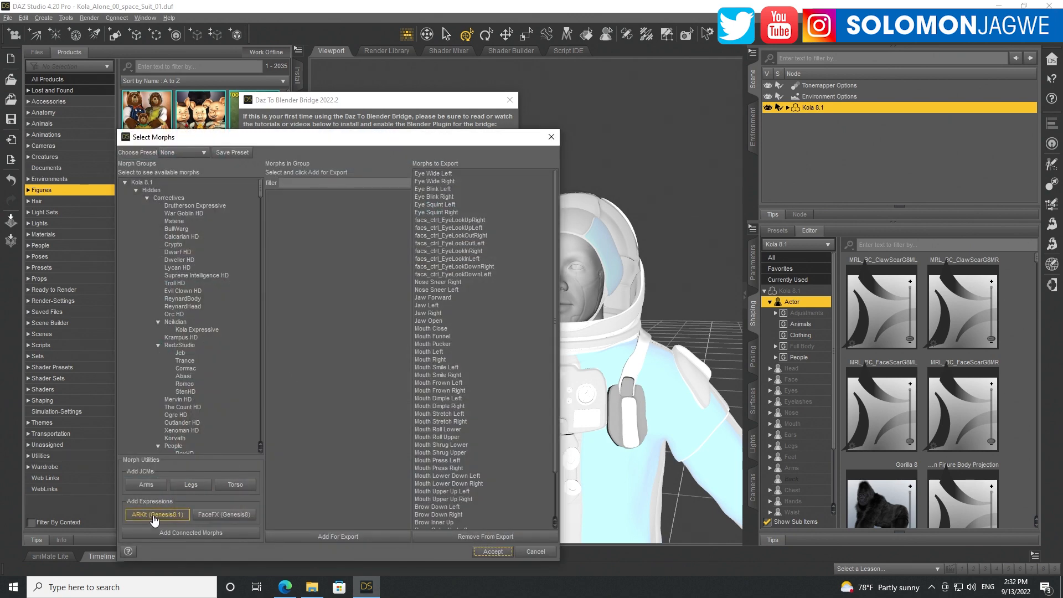
scroll(461, 470, "down", 2)
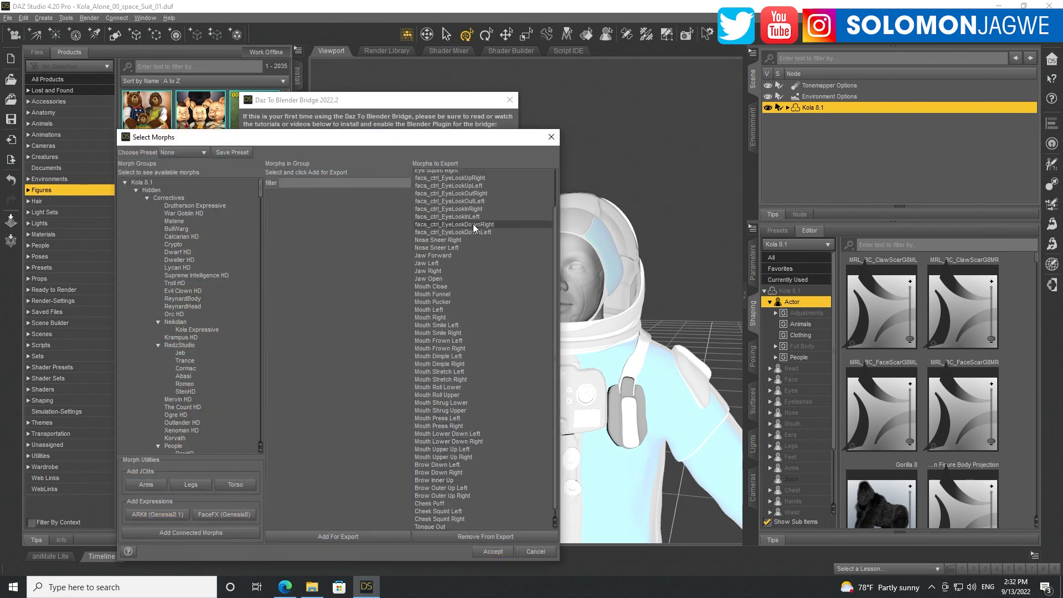
scroll(472, 223, "up", 2)
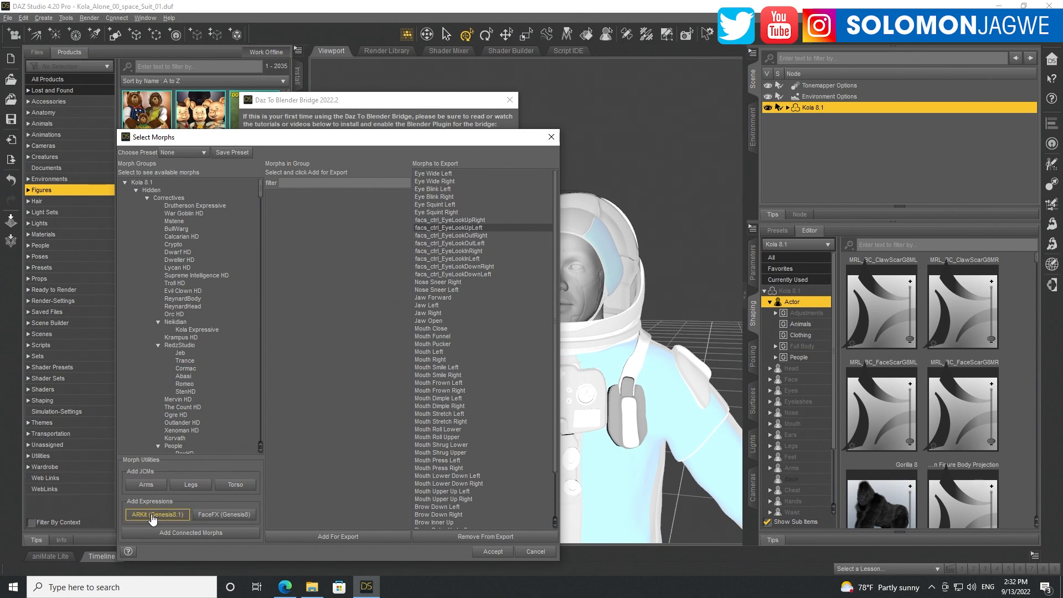
scroll(473, 384, "down", 2)
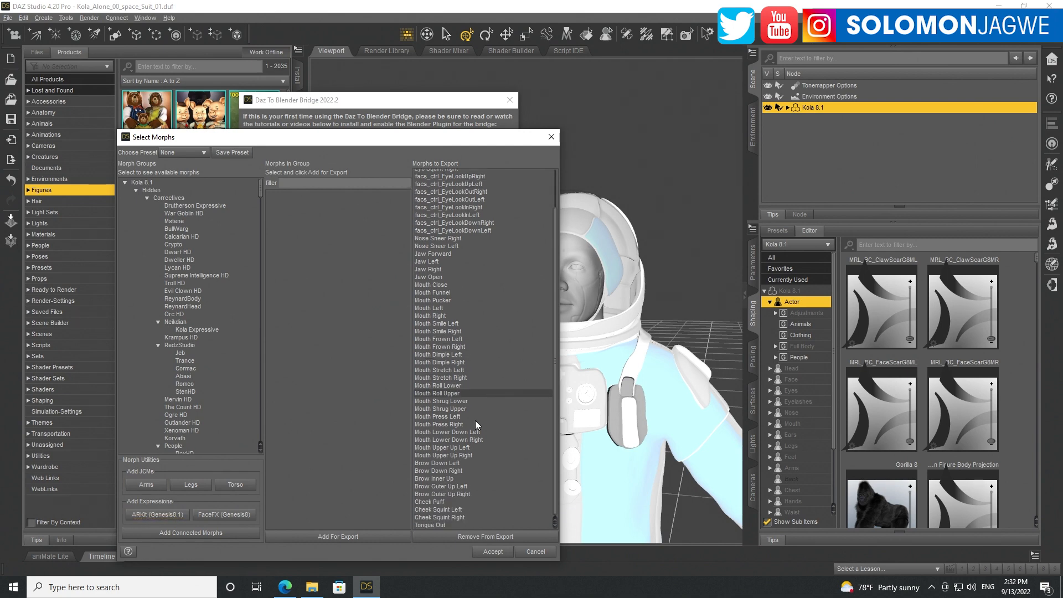
left_click(493, 552)
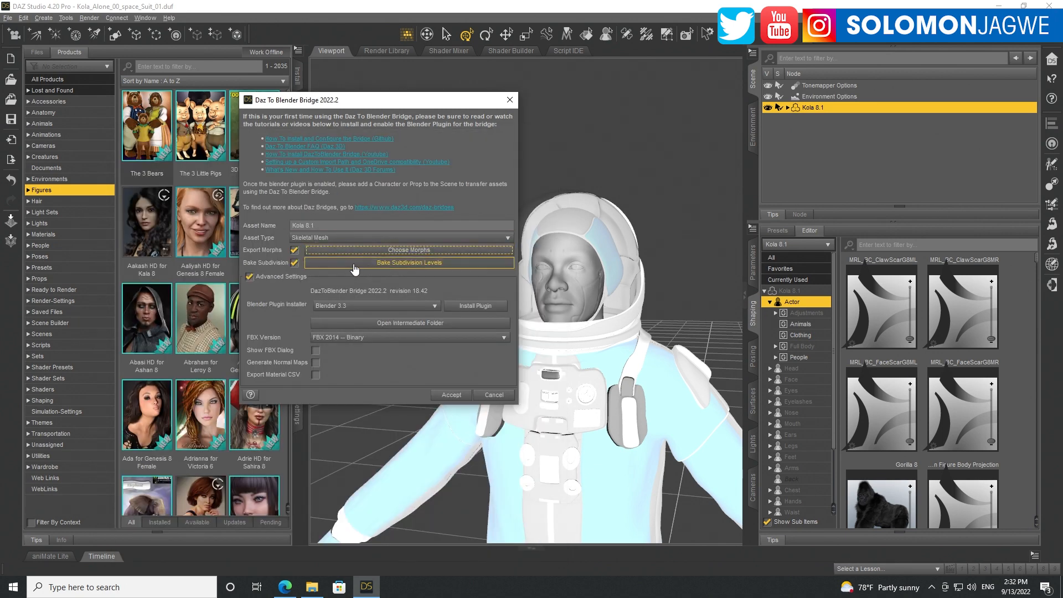
- Run the bridge export of Kola 8.1, dismiss the completion notice and minimize DAZ Studio
left_click(450, 396)
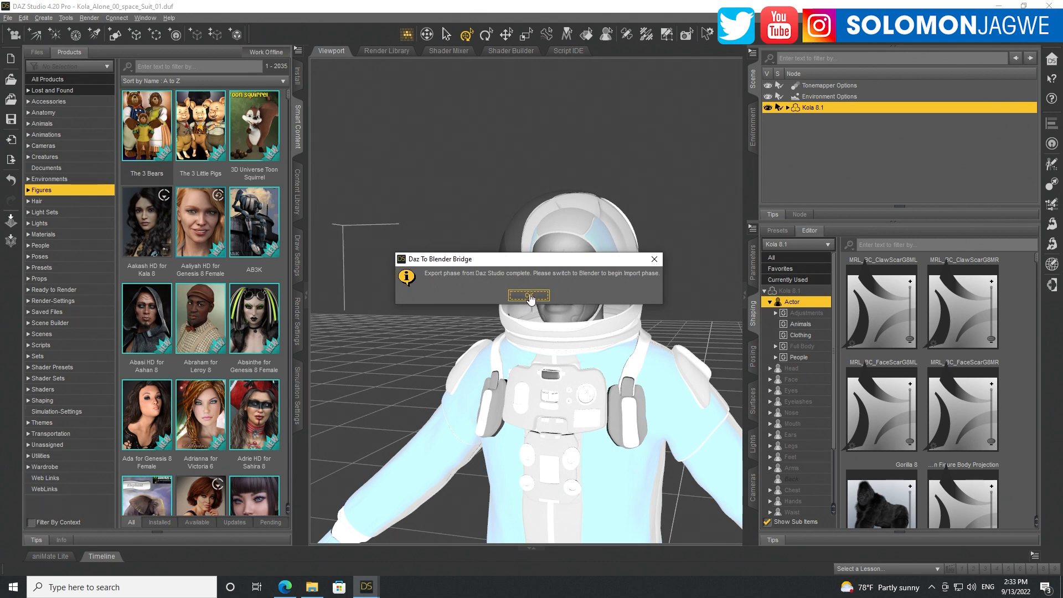
left_click(529, 296)
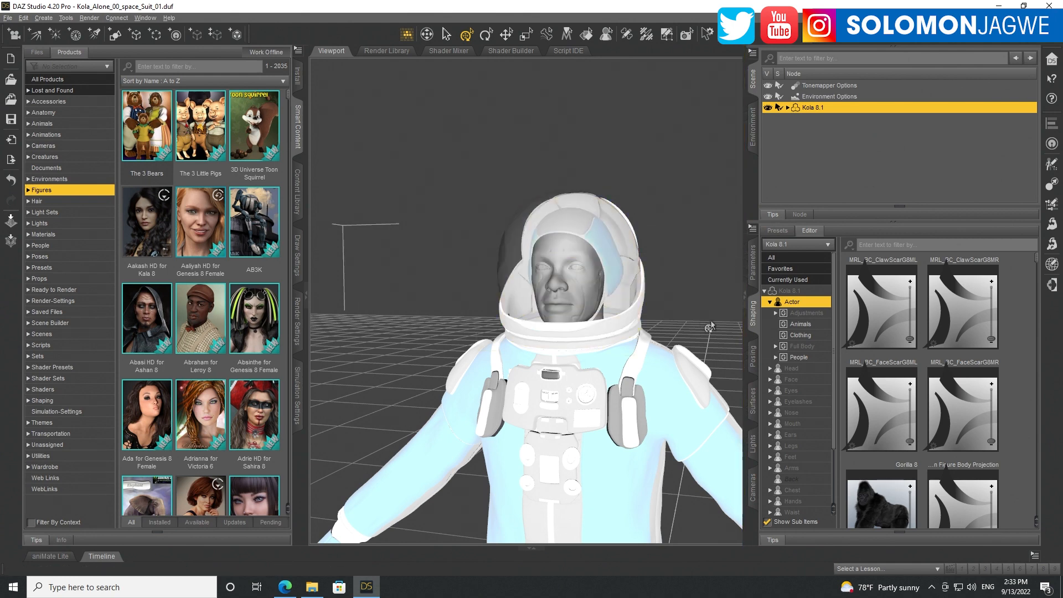
left_click(746, 299)
left_click_drag(1013, 99, 1013, 83)
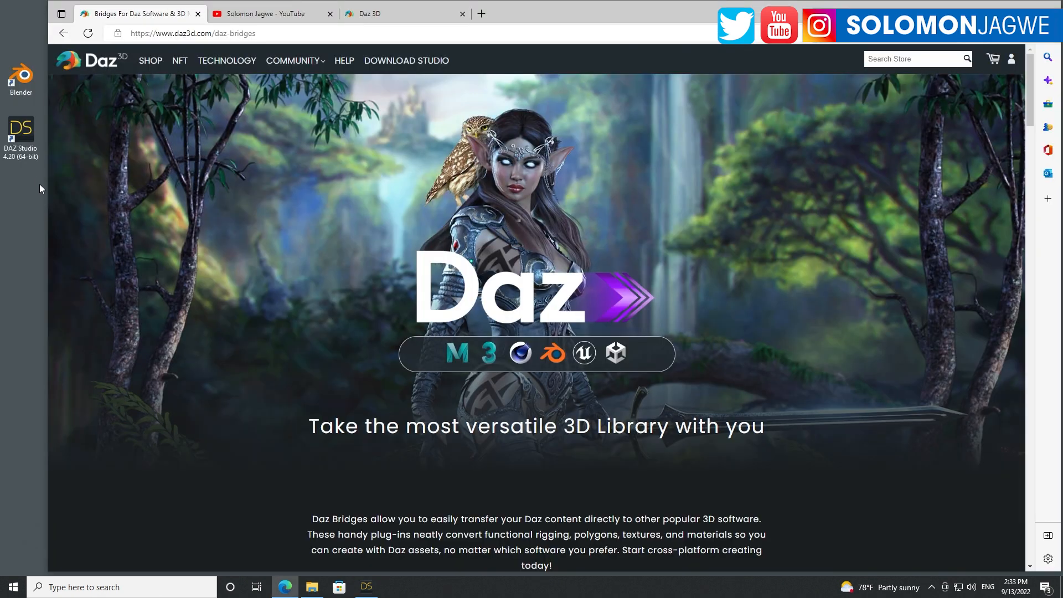
- Launch Blender from the desktop and show the Daz To Blender tools in the 3D viewport's sidebar
double_click(22, 79)
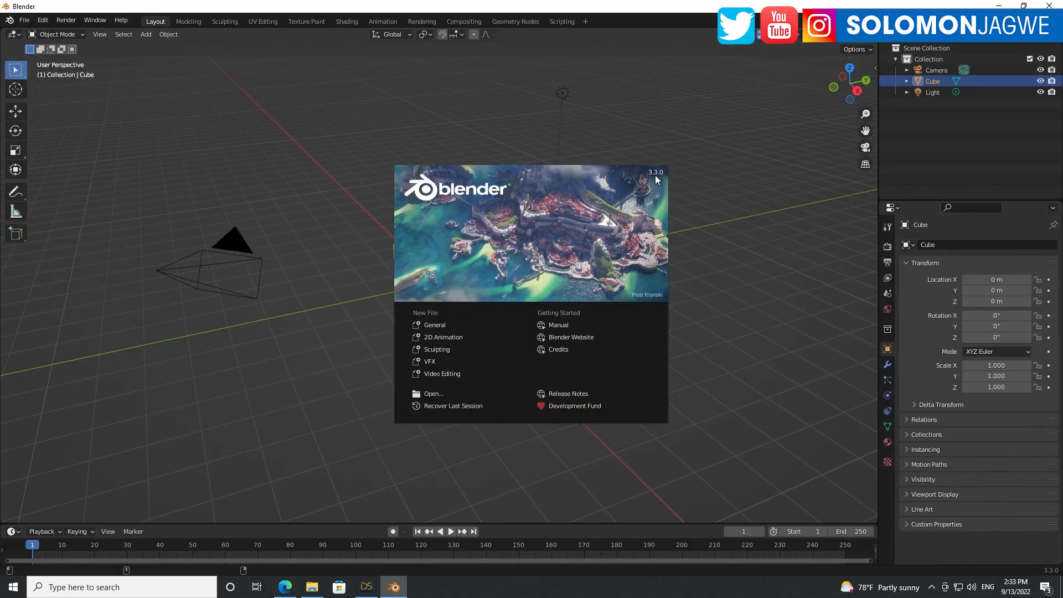
left_click(604, 222)
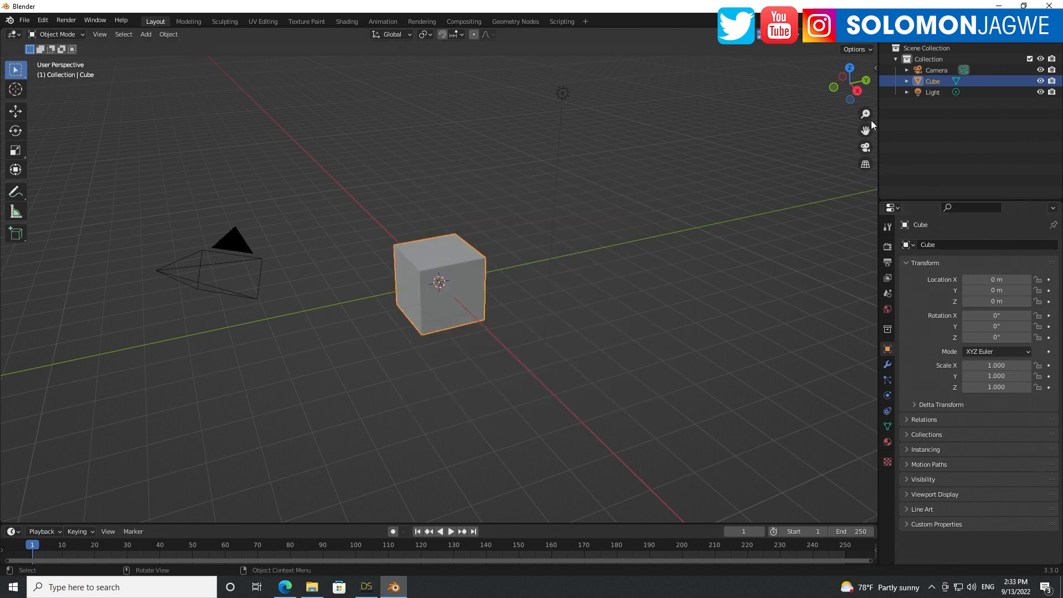
left_click(877, 68)
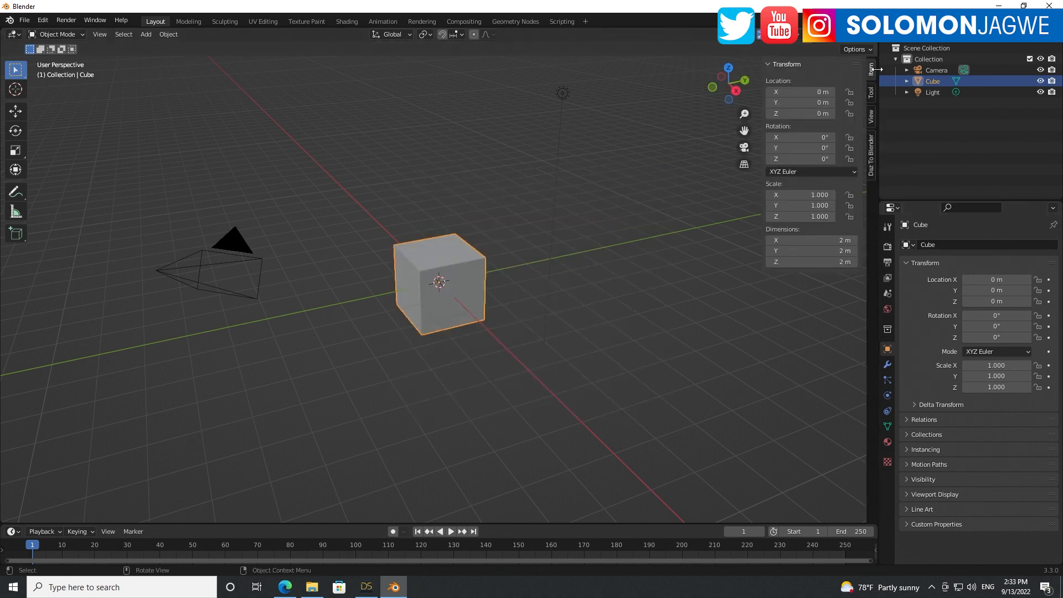
left_click(871, 166)
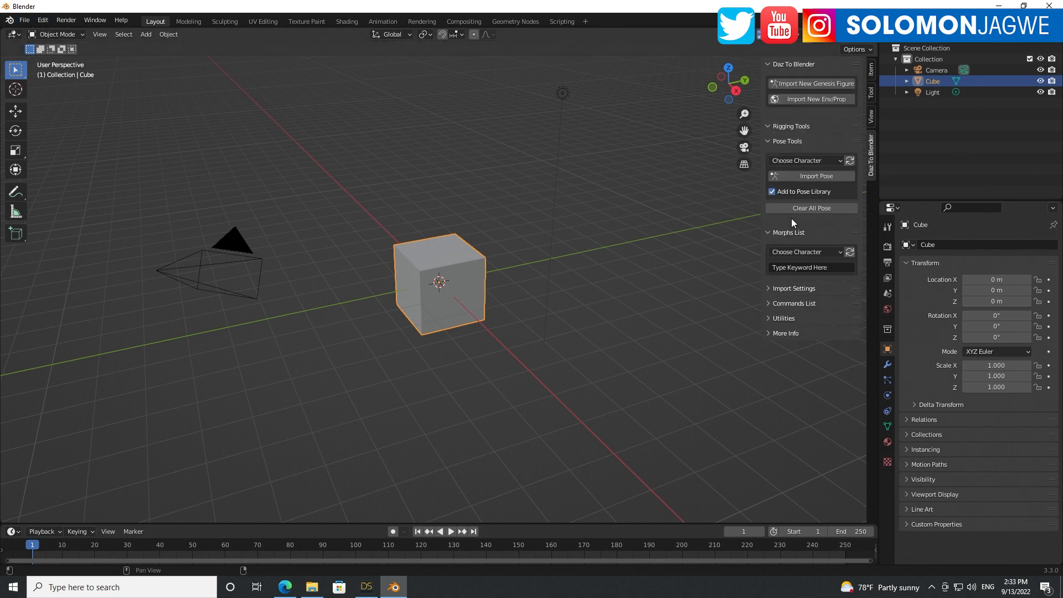
- Filter the add-ons in the preferences by "daz", check that DazToBlender is enabled, and close the preferences
left_click(43, 21)
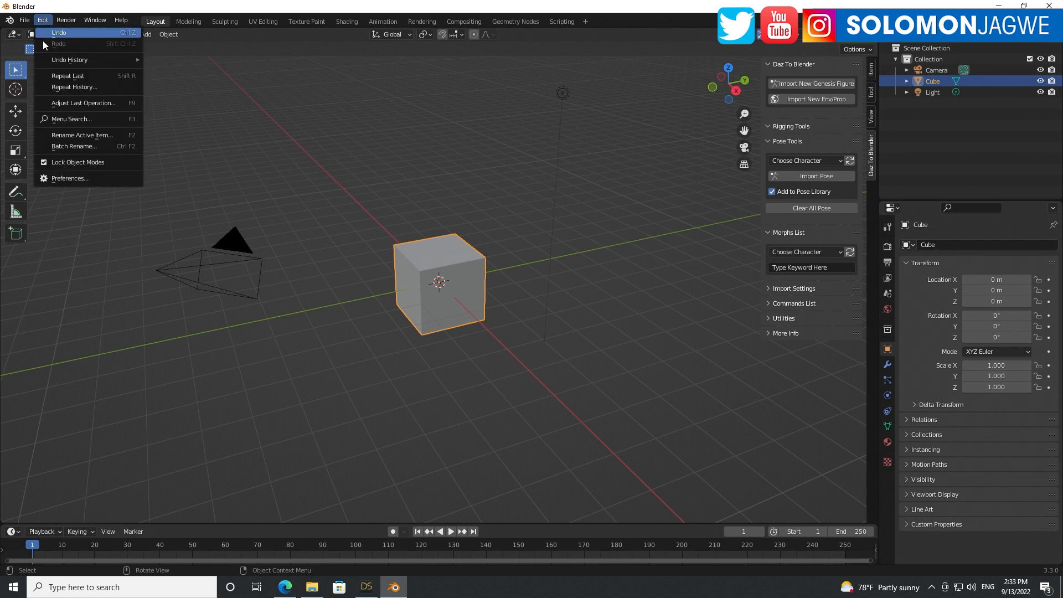
left_click(69, 178)
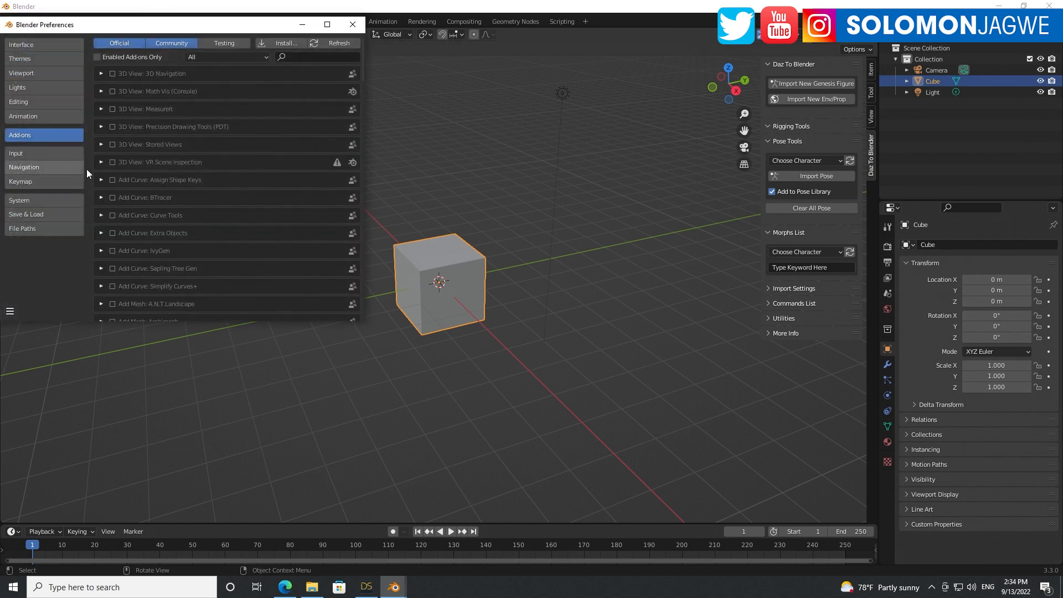
left_click(322, 56)
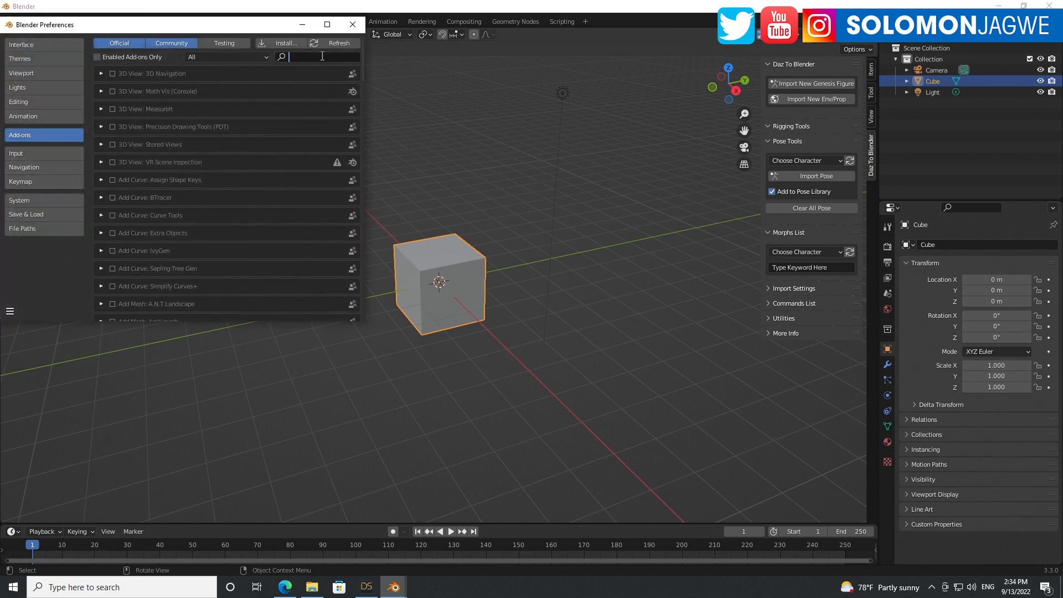
type("daz")
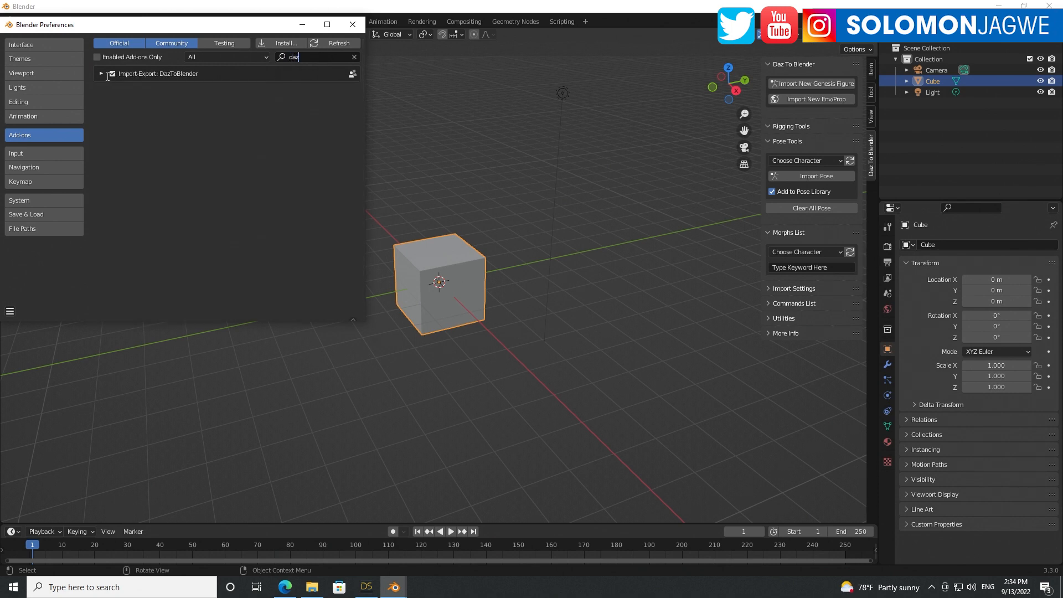
left_click(113, 74)
left_click(352, 25)
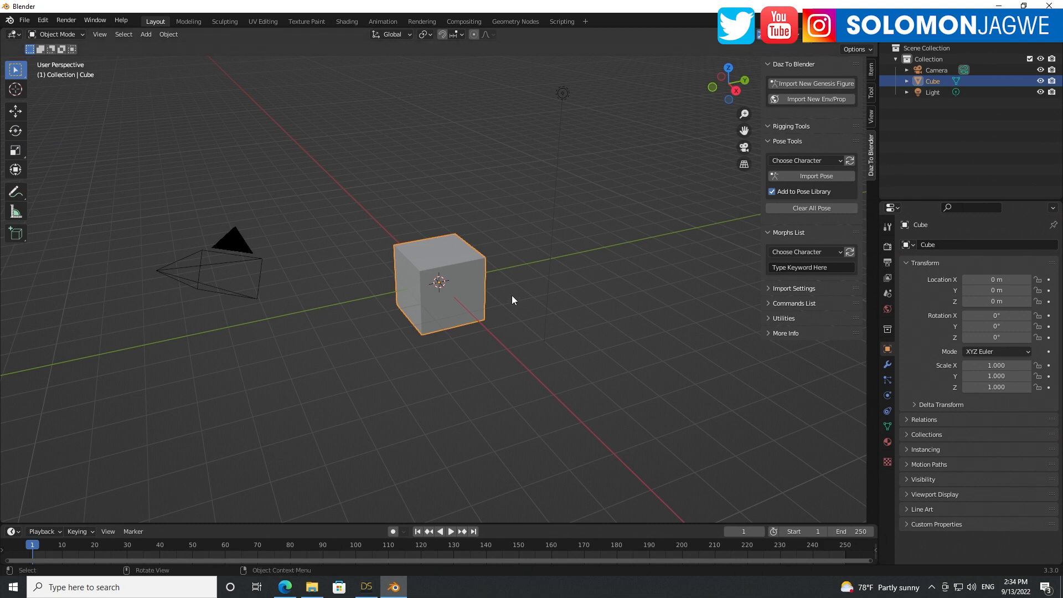
- Delete the default cube and import the exported character as a new Genesis figure
key("Delete")
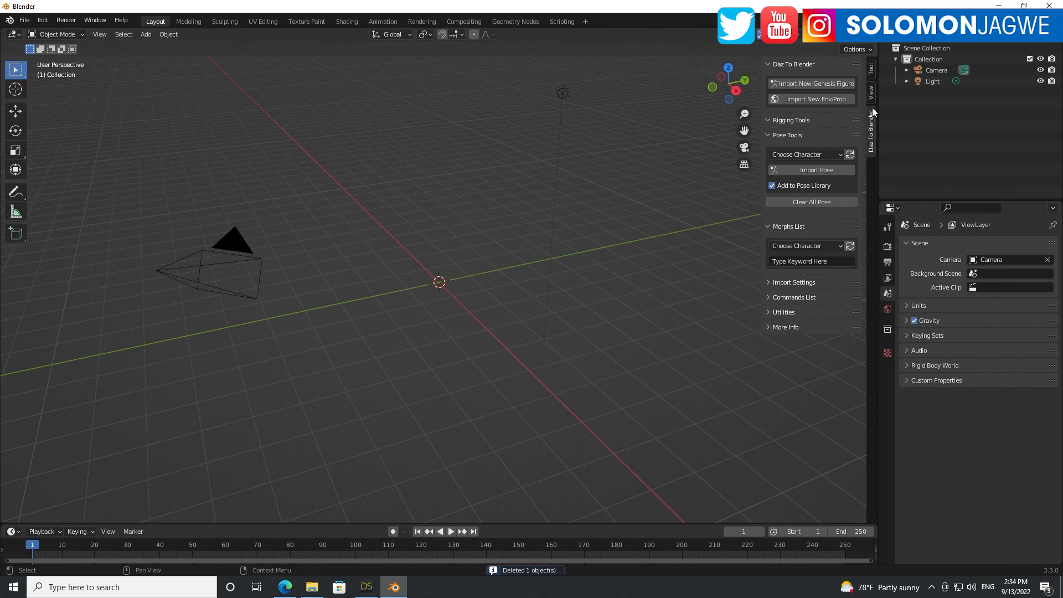
left_click(813, 84)
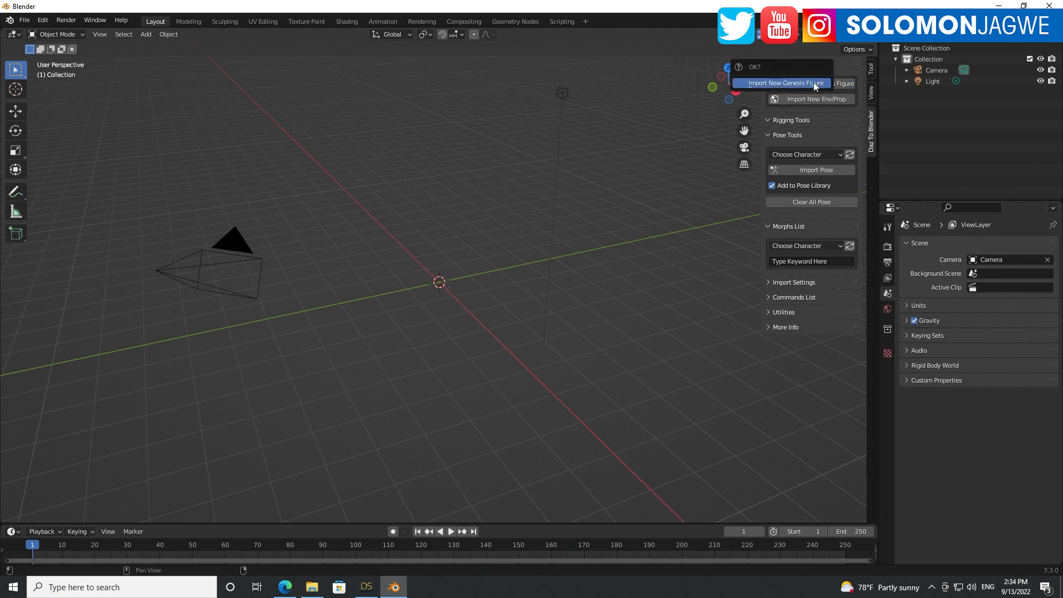
left_click(782, 81)
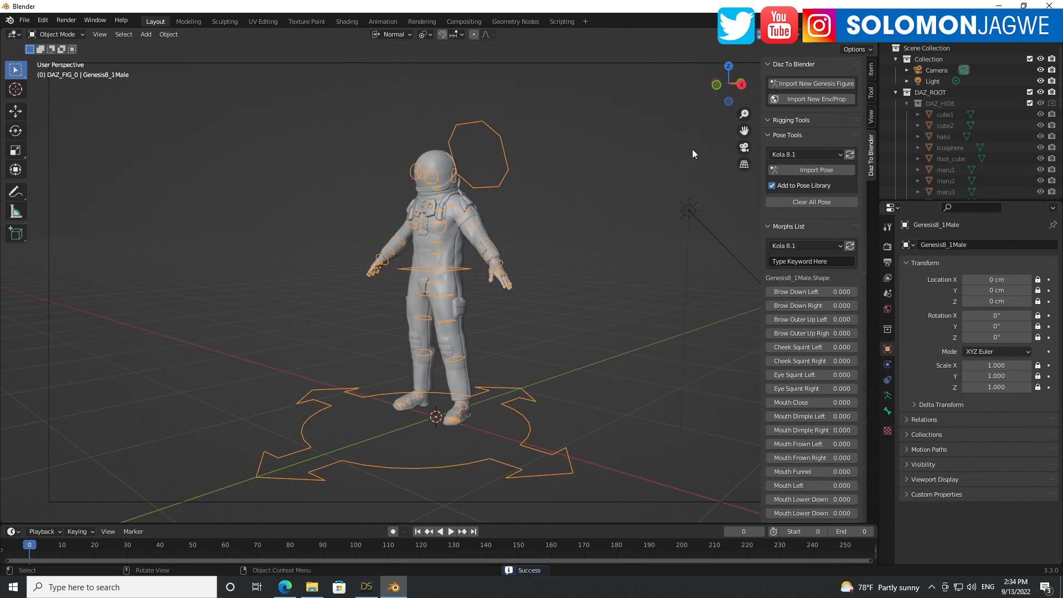
- Inspect the imported astronaut's upper body and switch the viewport shading to Material Preview
left_click_drag(725, 91, 681, 94)
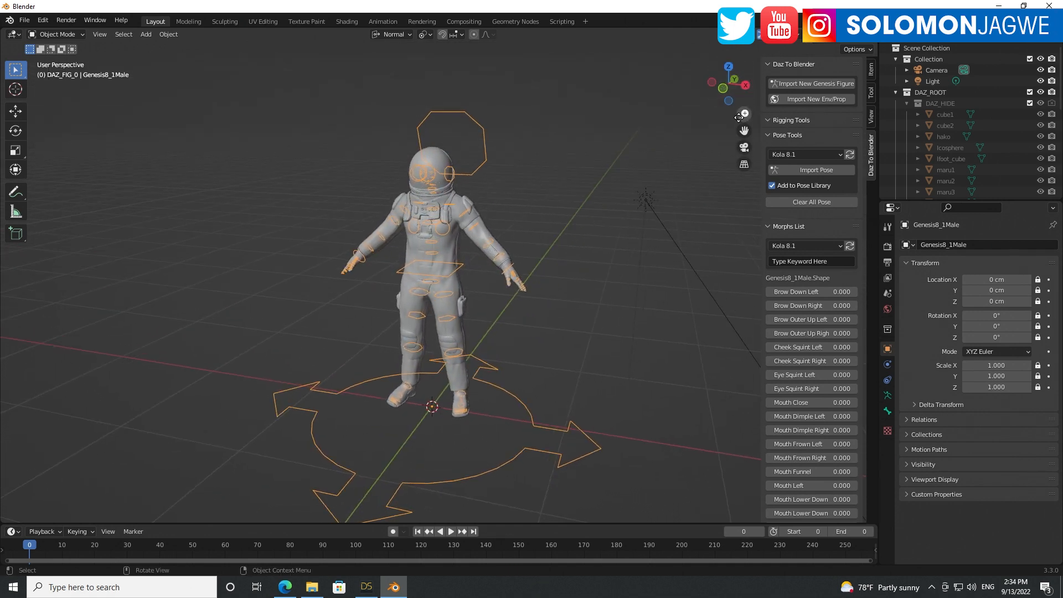
scroll(756, 124, "up", 5)
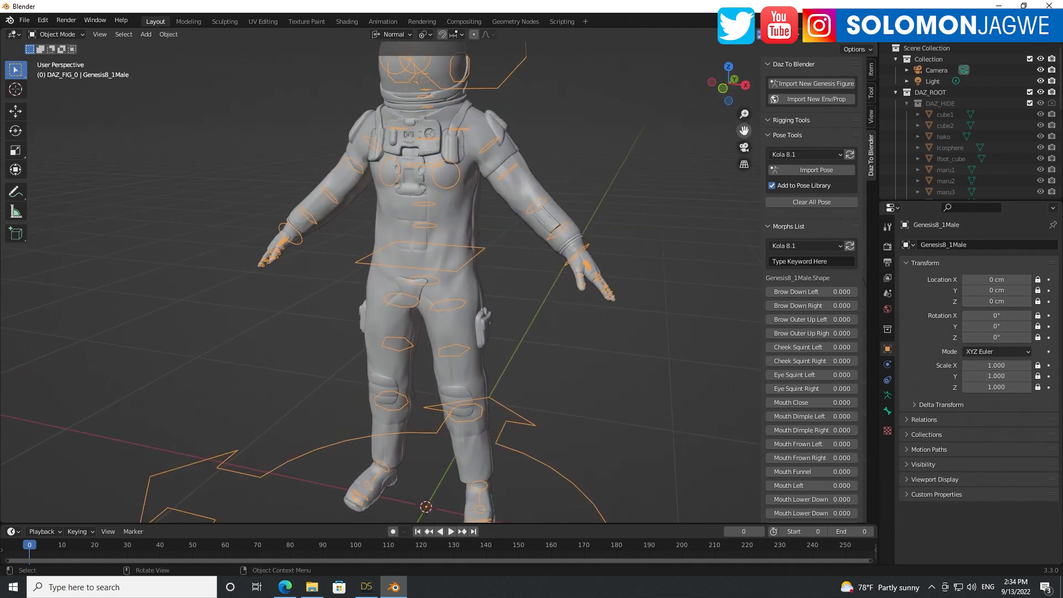
left_click_drag(744, 130, 777, 213)
left_click_drag(736, 95, 738, 91)
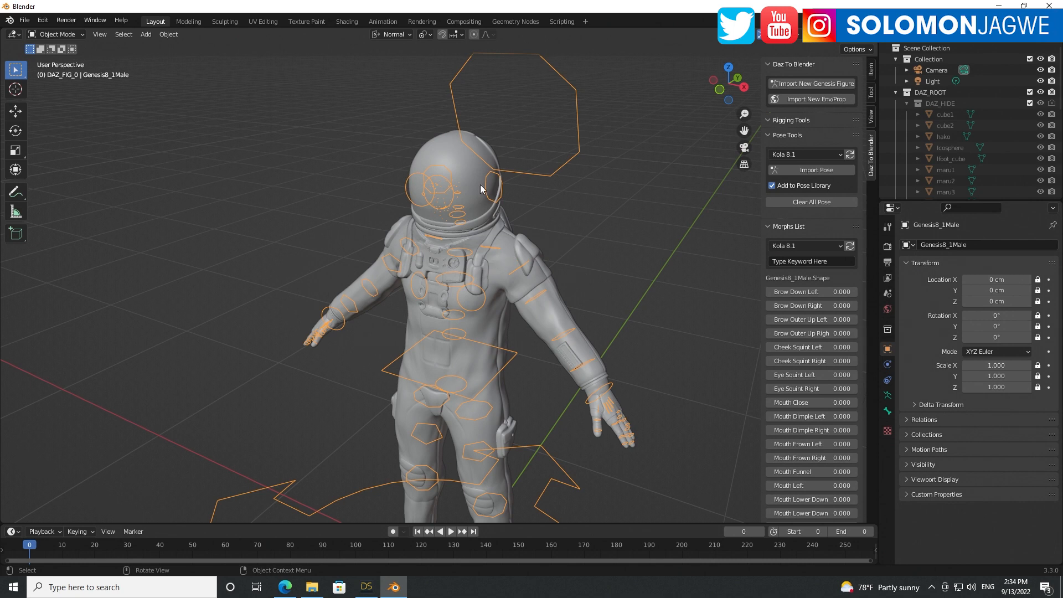
scroll(553, 317, "up", 3)
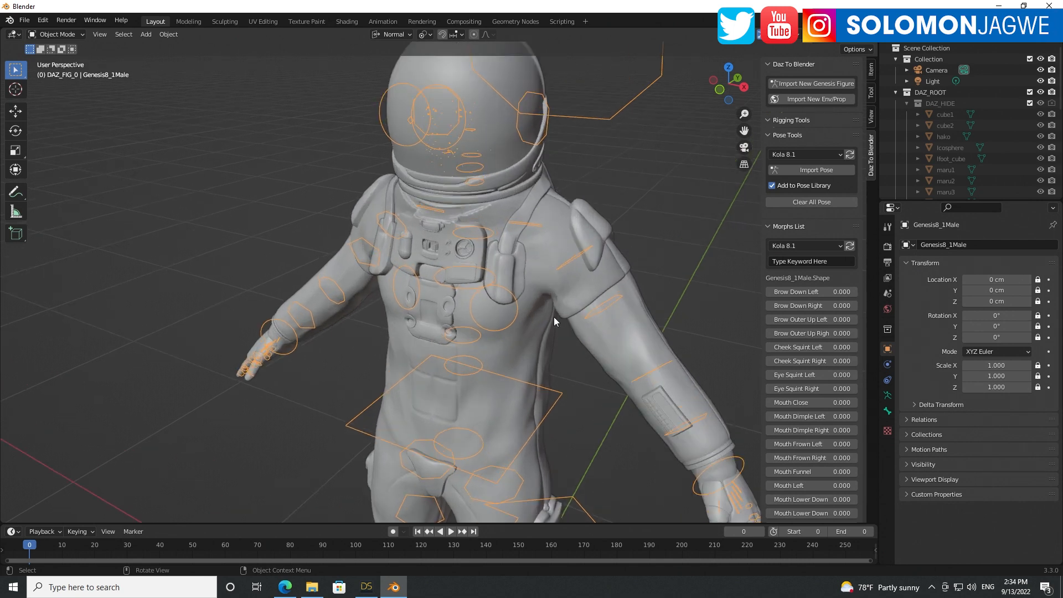
scroll(554, 313, "down", 2)
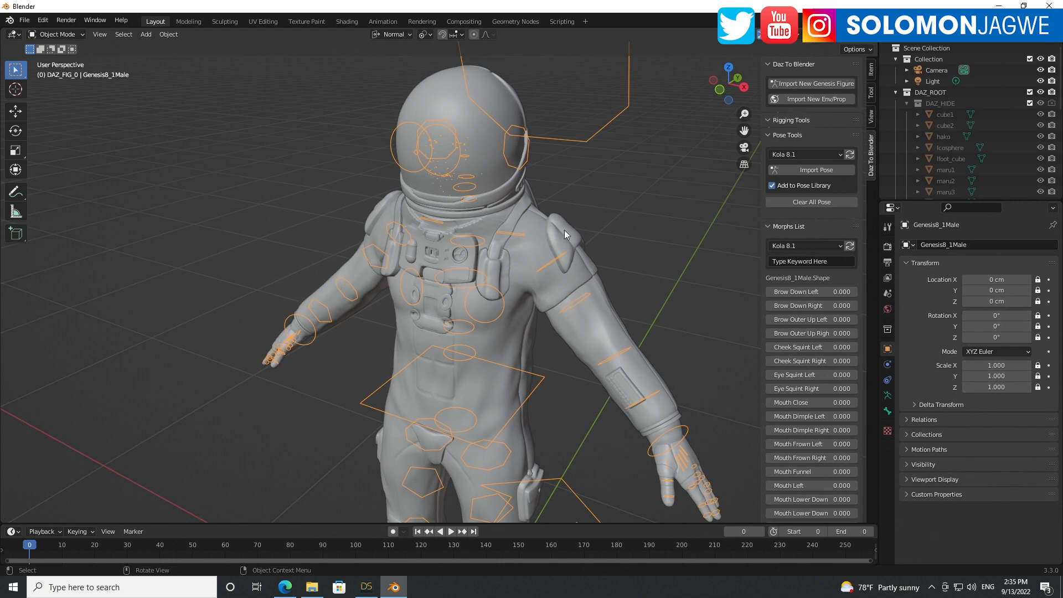
left_click(847, 41)
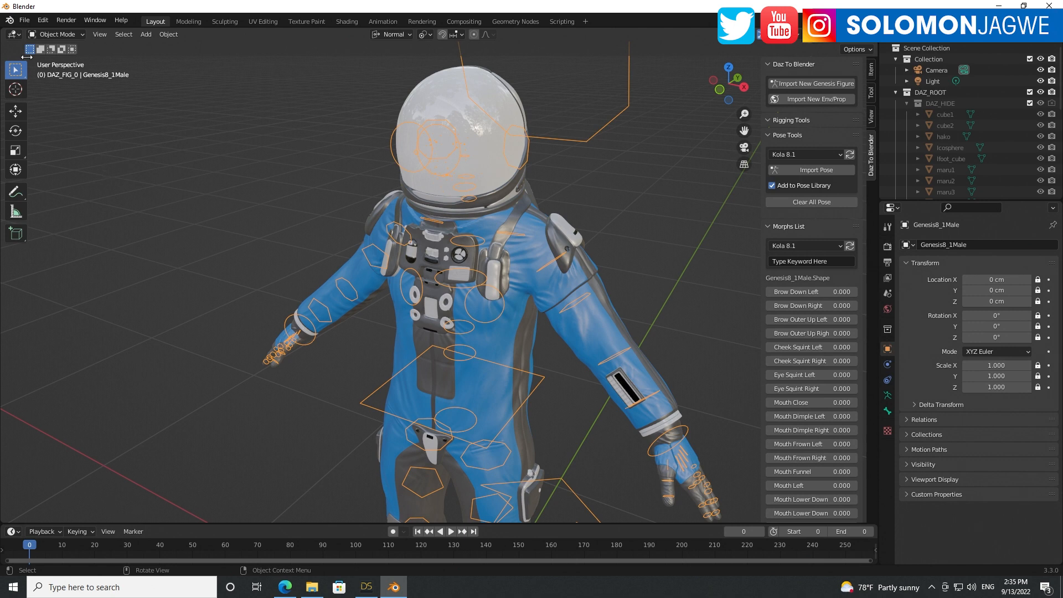
- Show the DazToBlender add-on's details in the preferences to check its version
left_click(42, 21)
left_click(64, 178)
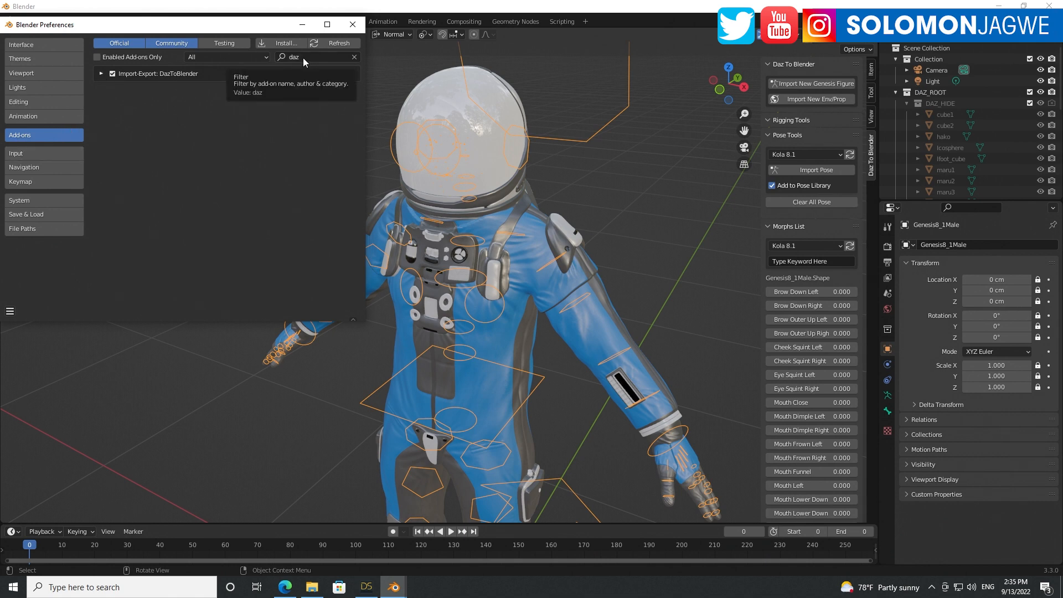
left_click(101, 74)
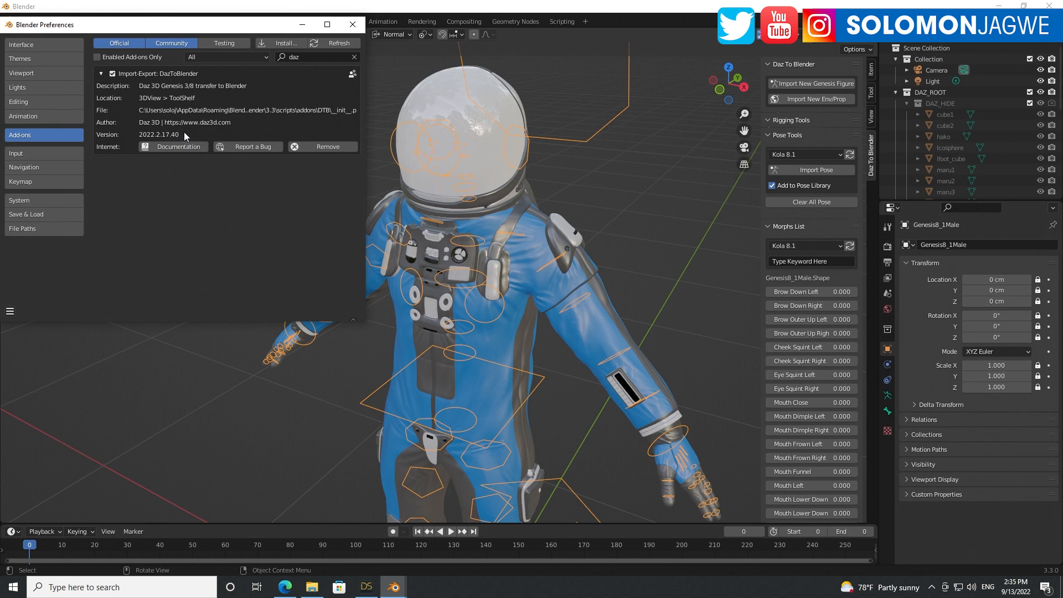
- Look over the available bridges on the Daz Bridges page in Edge, return to Blender and close the preferences
left_click(285, 587)
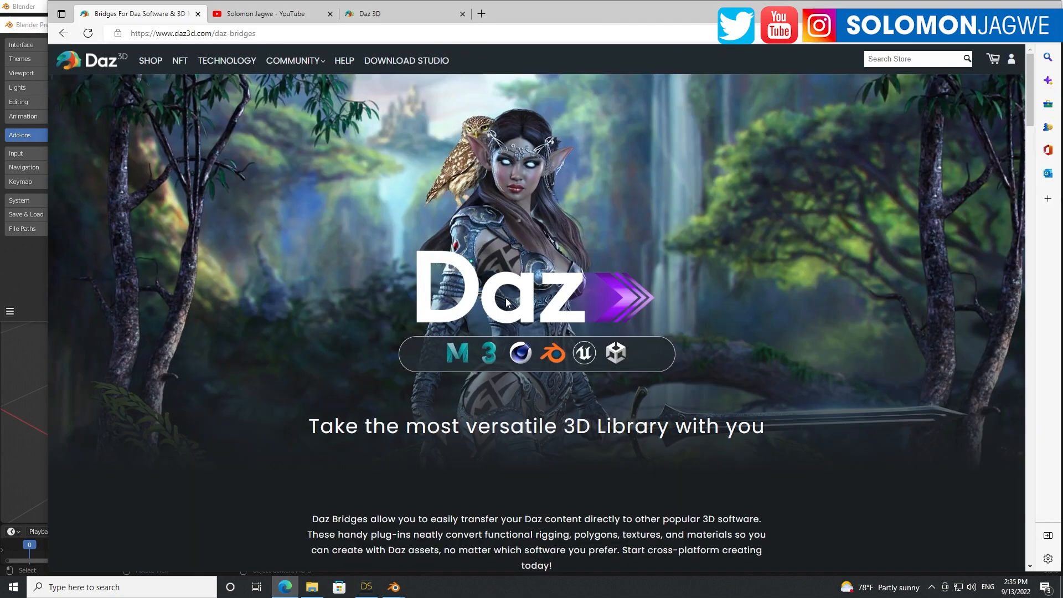
scroll(503, 296, "down", 10)
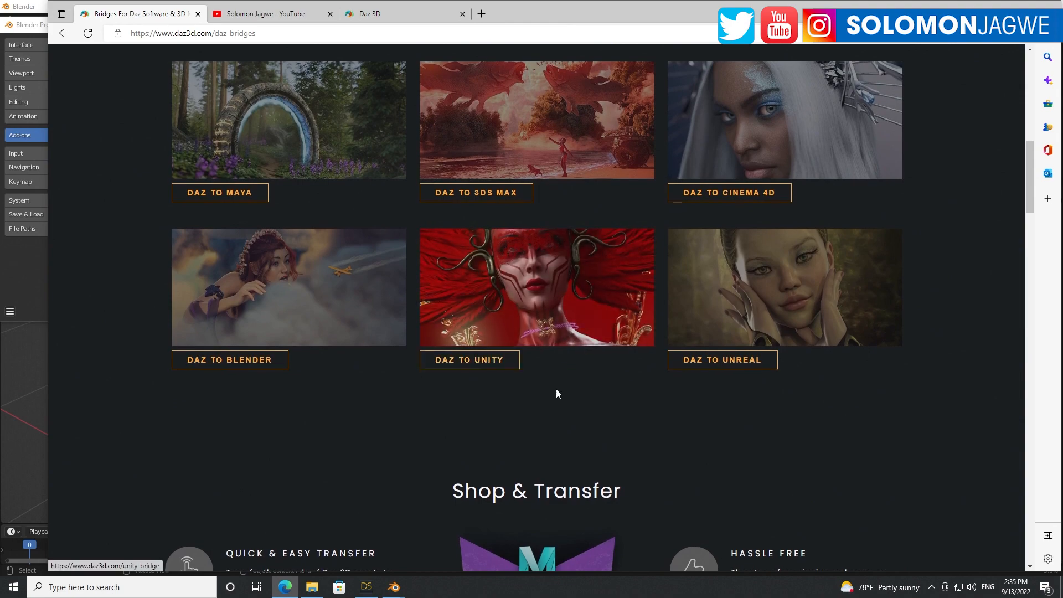
scroll(582, 395, "up", 5)
scroll(608, 397, "down", 5)
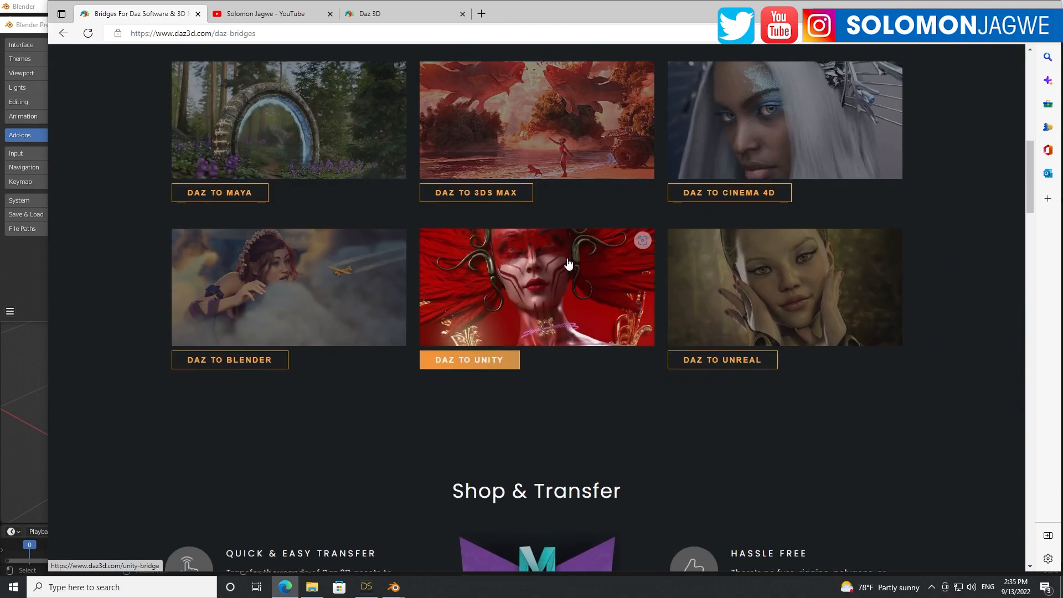
scroll(568, 263, "up", 4)
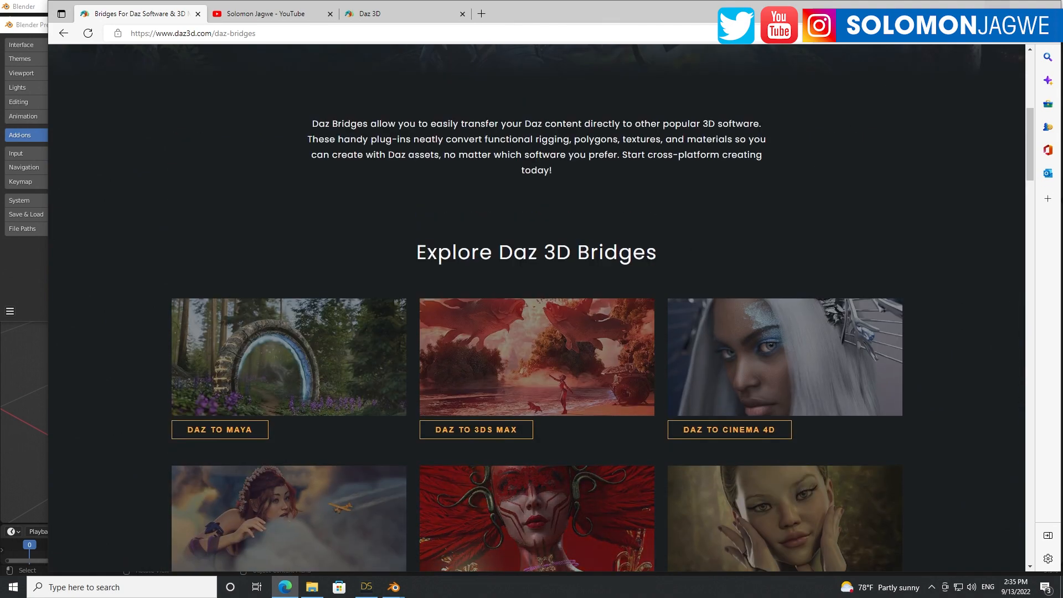
left_click(997, 13)
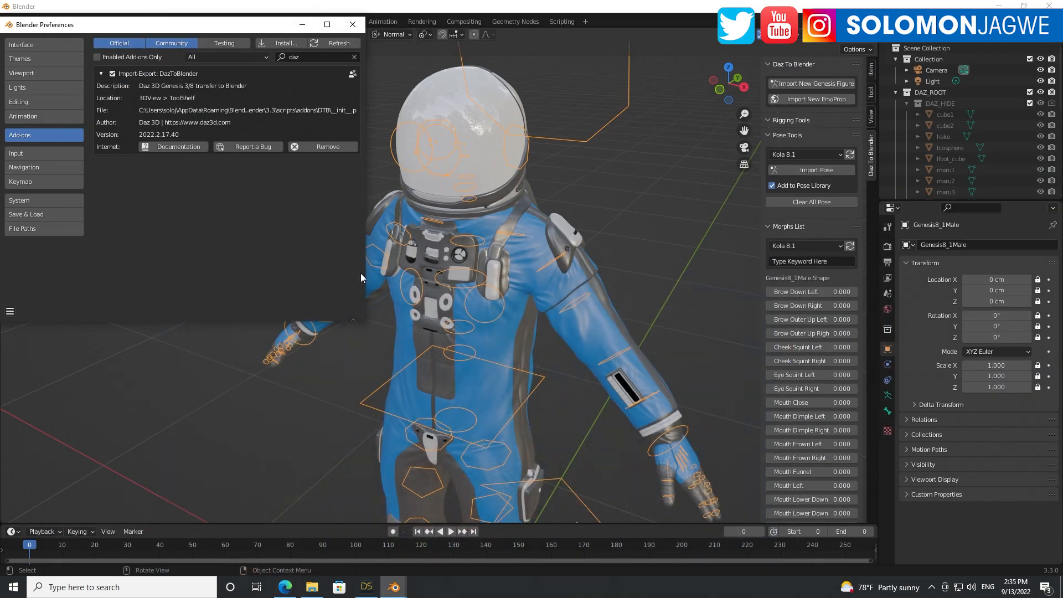
left_click(353, 25)
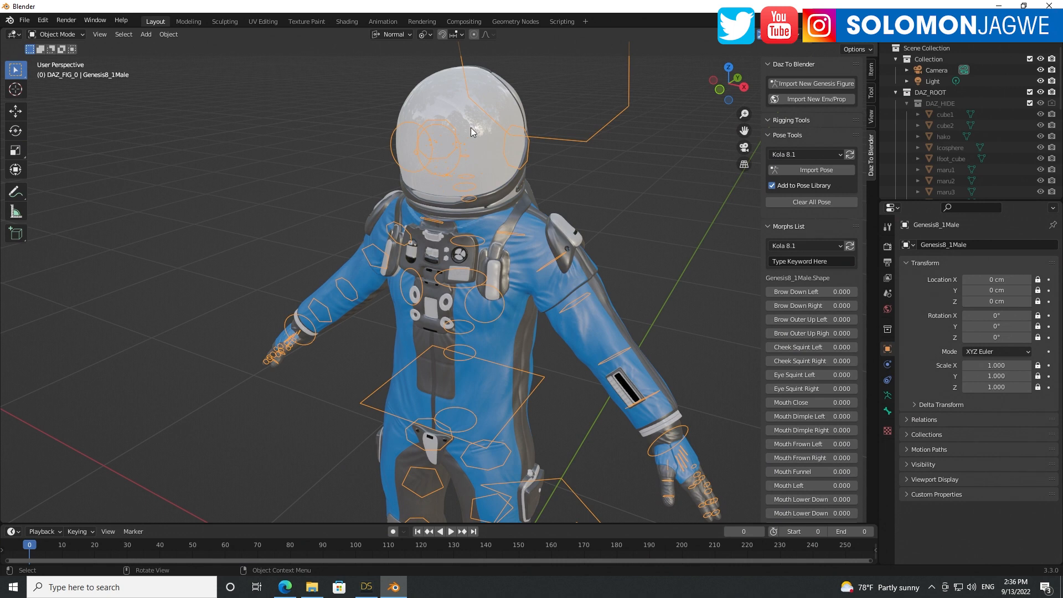
scroll(489, 158, "up", 2)
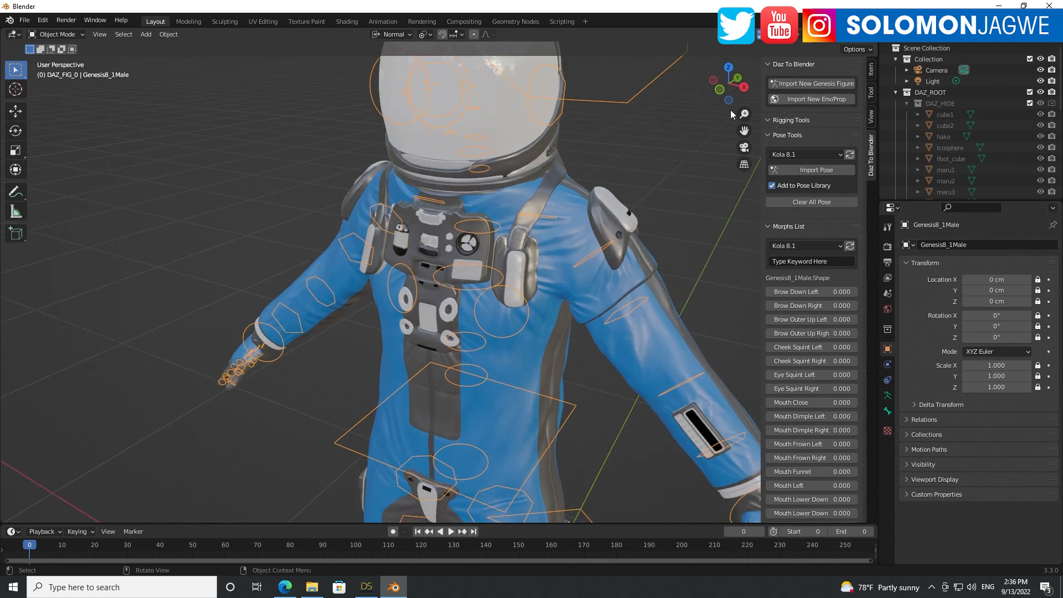
- Set the scene's render engine to Eevee
left_click_drag(744, 132, 739, 246)
scroll(594, 153, "up", 1)
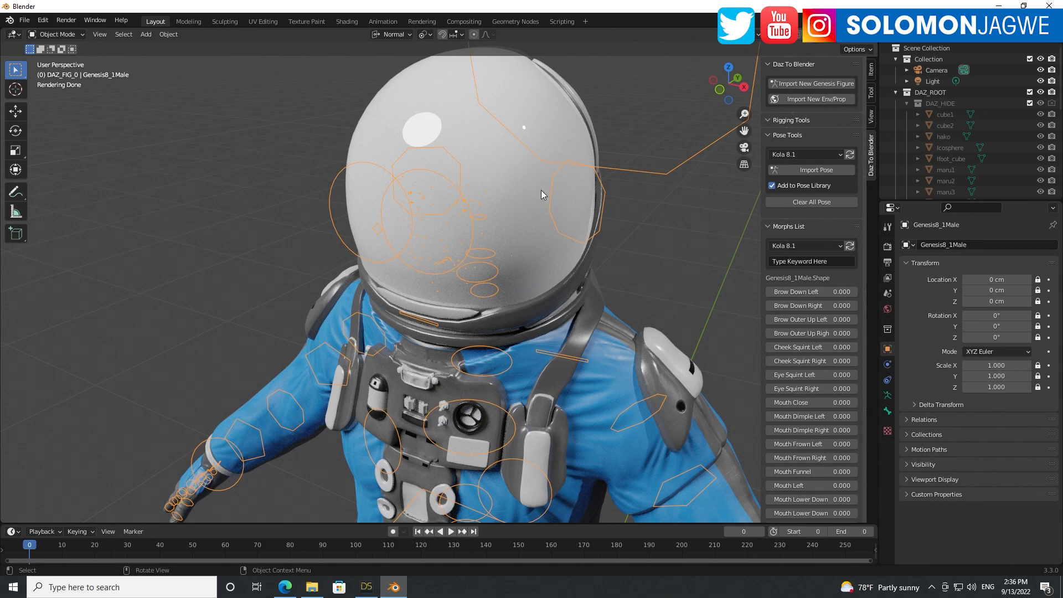
left_click_drag(744, 130, 676, 267)
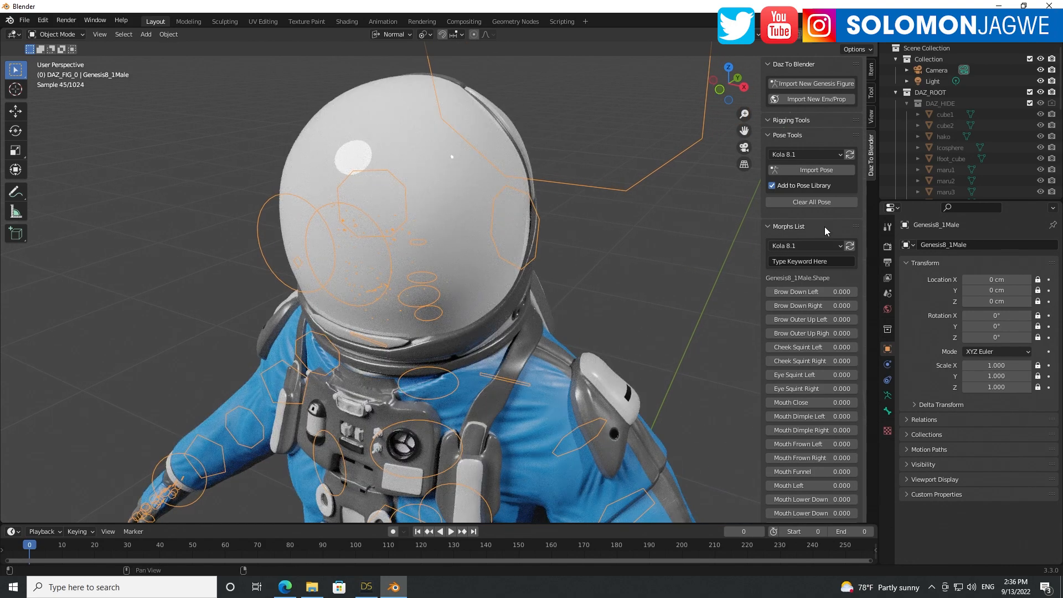
left_click(888, 246)
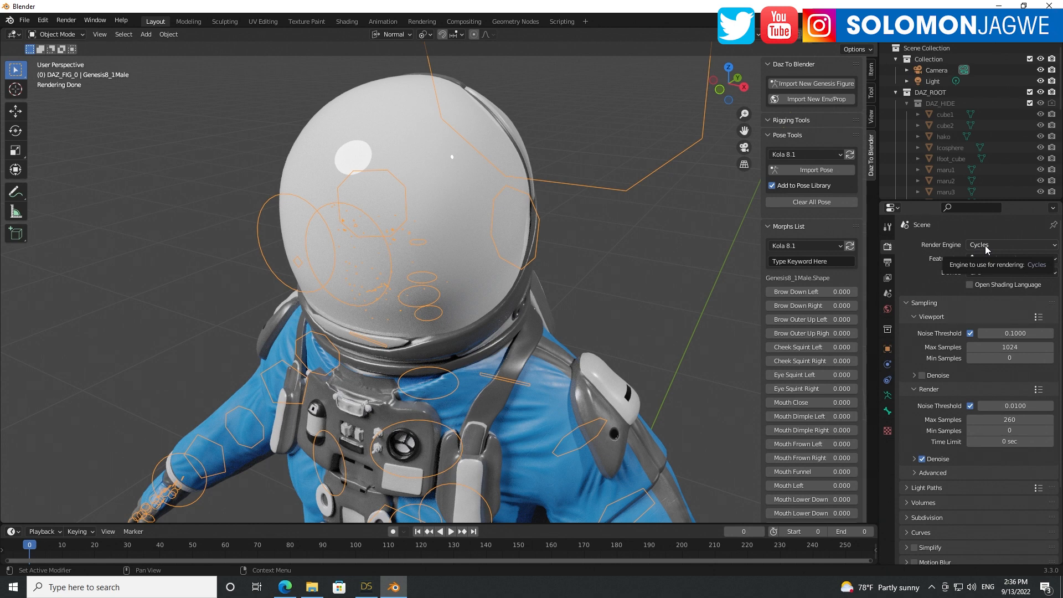
left_click(986, 246)
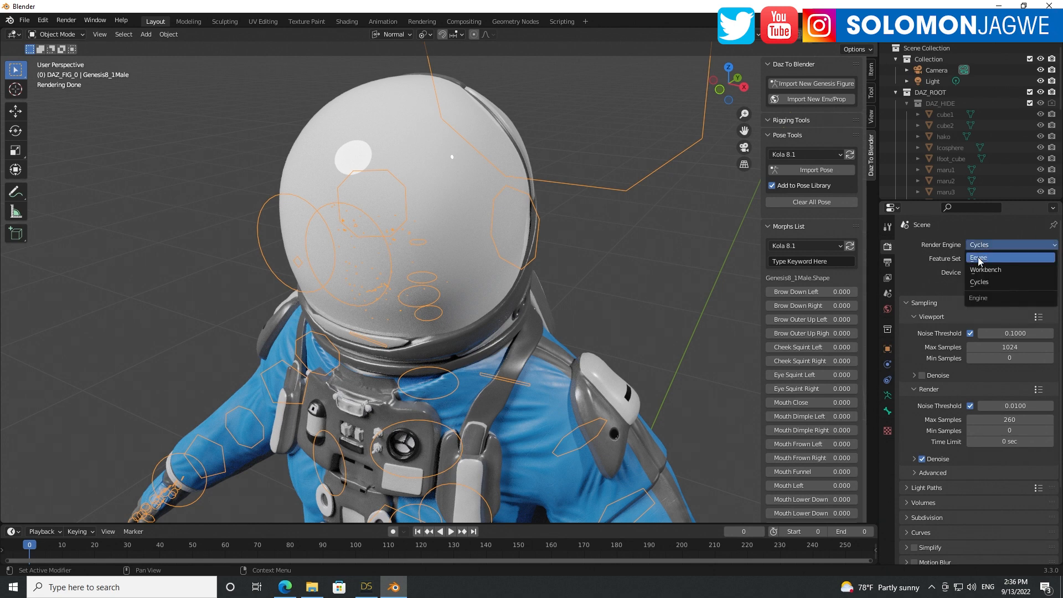
left_click(978, 258)
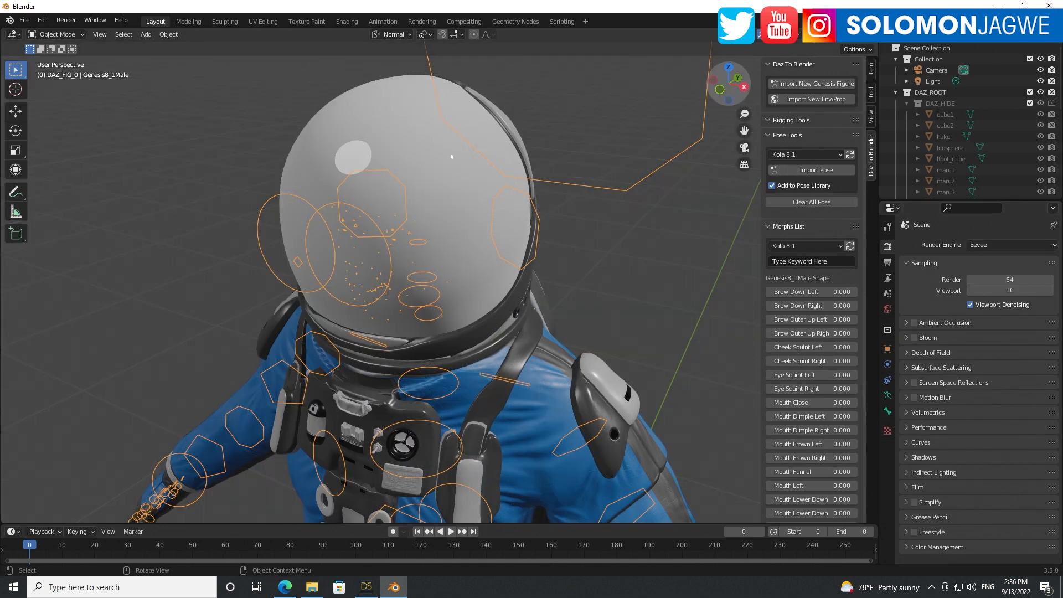
- Examine the astronaut's helmet, collar and chest gear from several angles in the Eevee view
left_click_drag(733, 104, 687, 124)
middle_click_drag(381, 102, 446, 174)
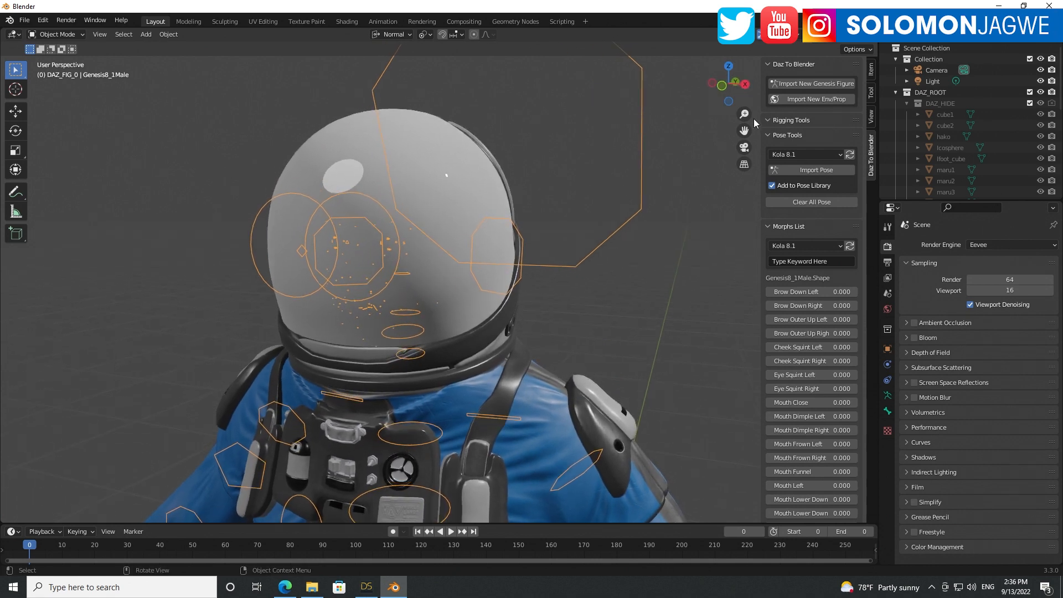
left_click_drag(744, 130, 745, 69)
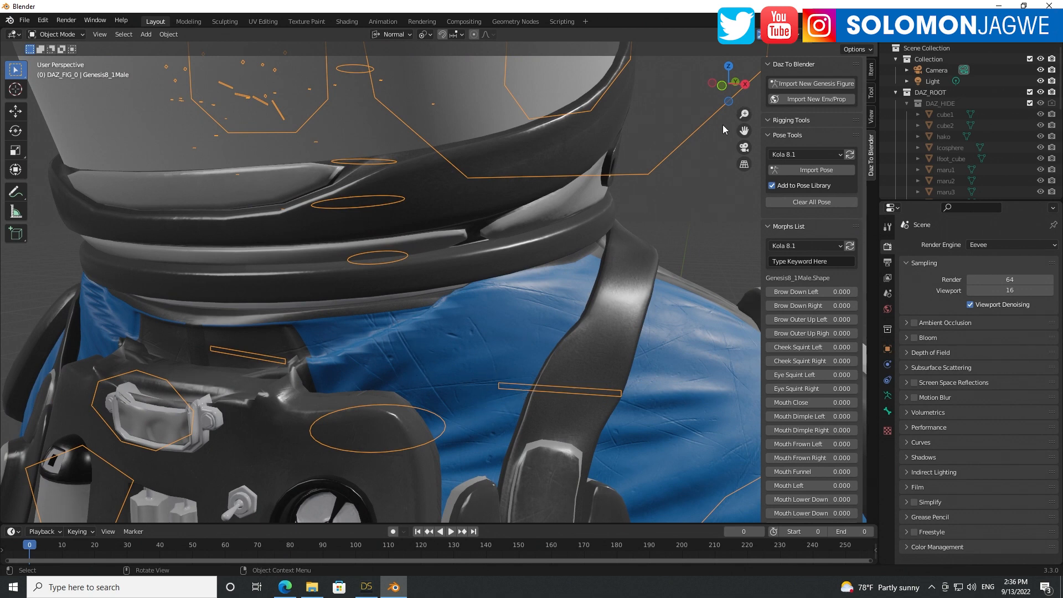
left_click_drag(728, 83, 580, 171)
scroll(580, 170, "down", 6)
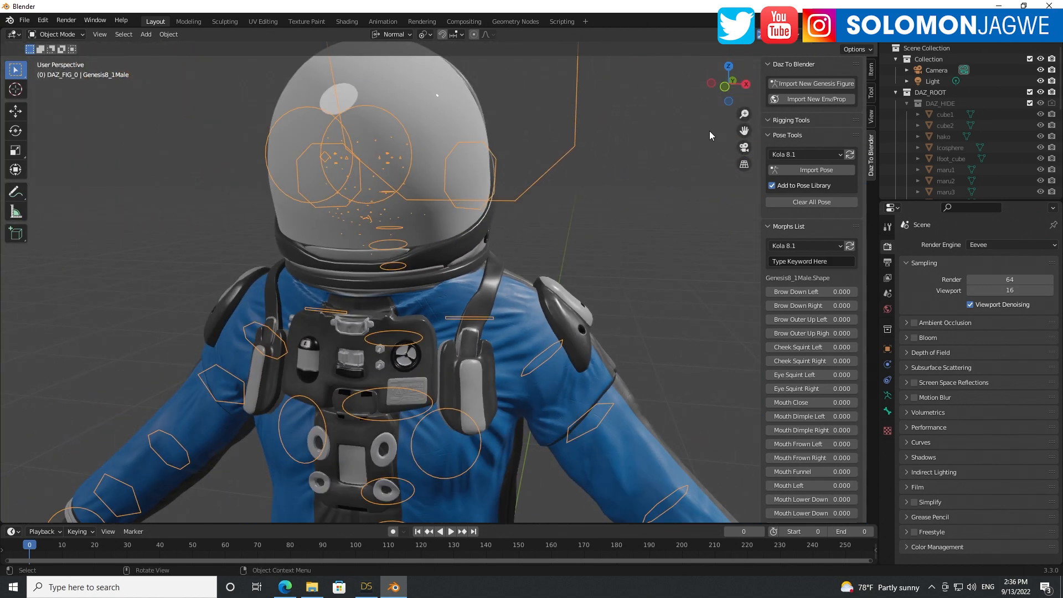
left_click_drag(744, 131, 744, 216)
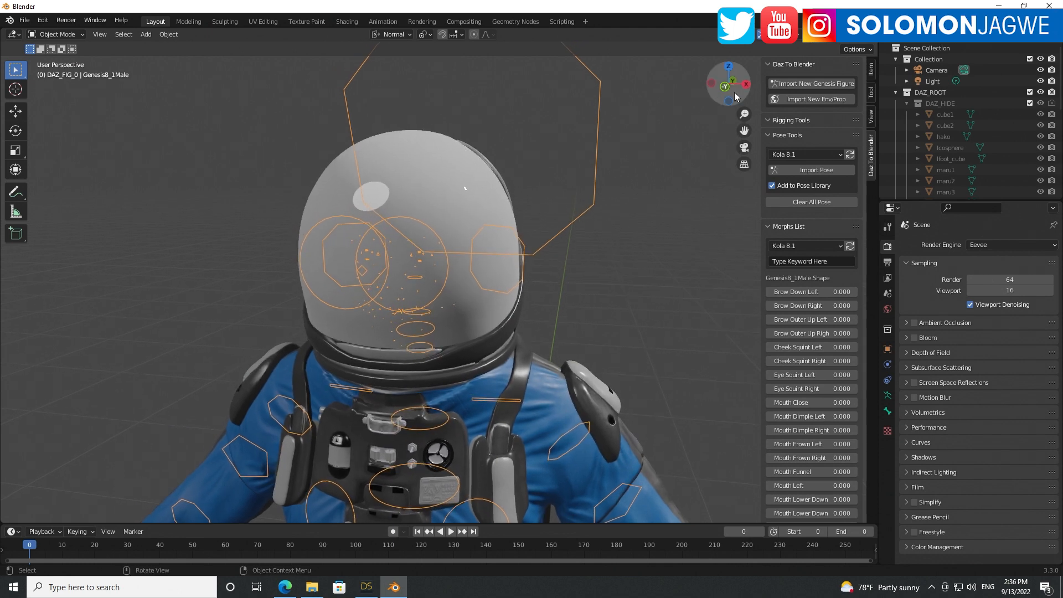
left_click_drag(736, 96, 701, 150)
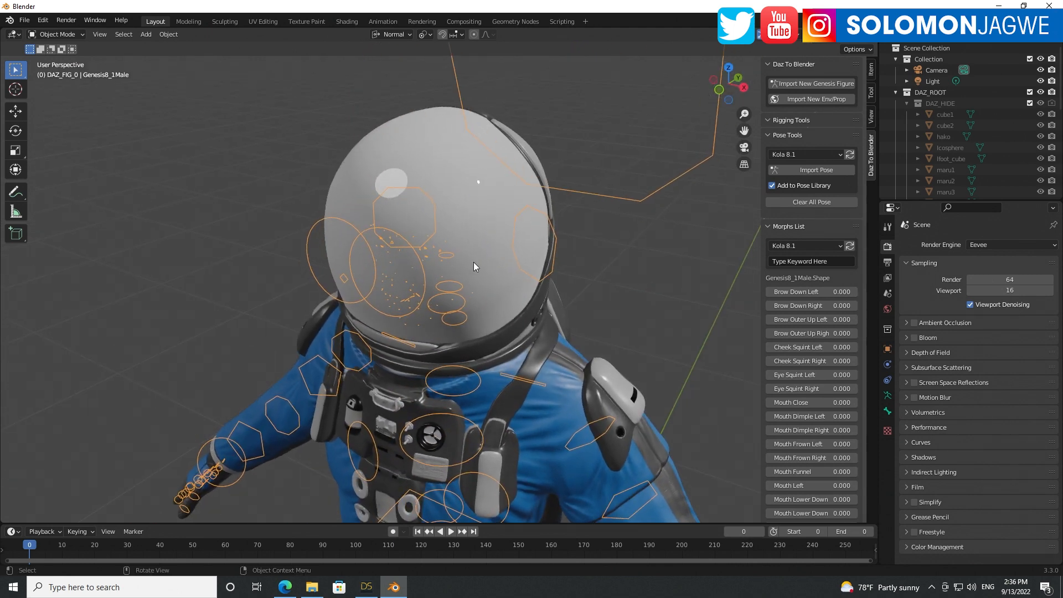
scroll(474, 267, "up", 1)
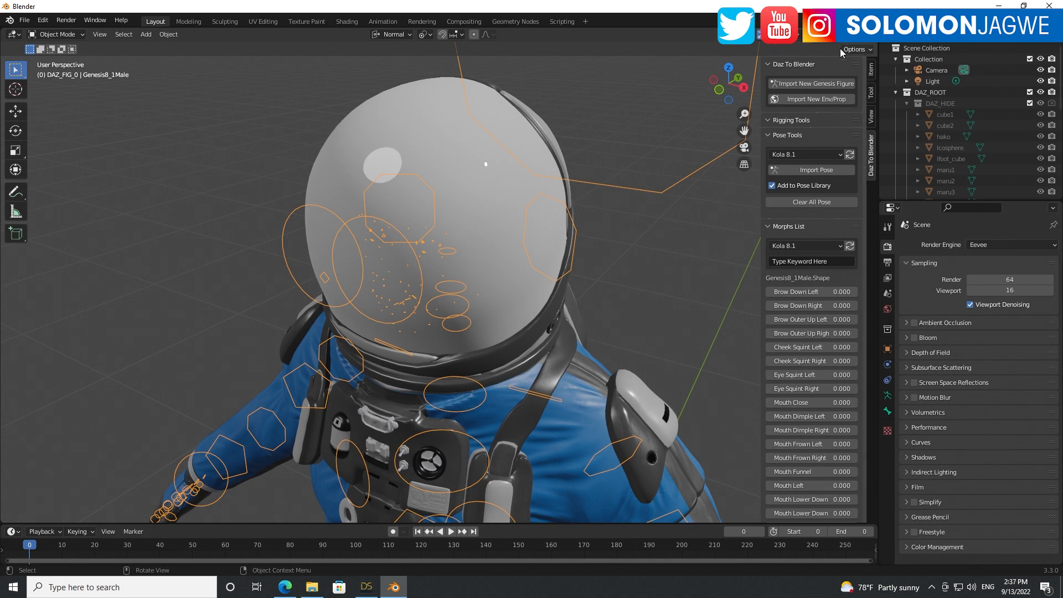
- Set the render engine to Cycles and hide the Genesis8_1Male armature in the viewport
left_click(997, 243)
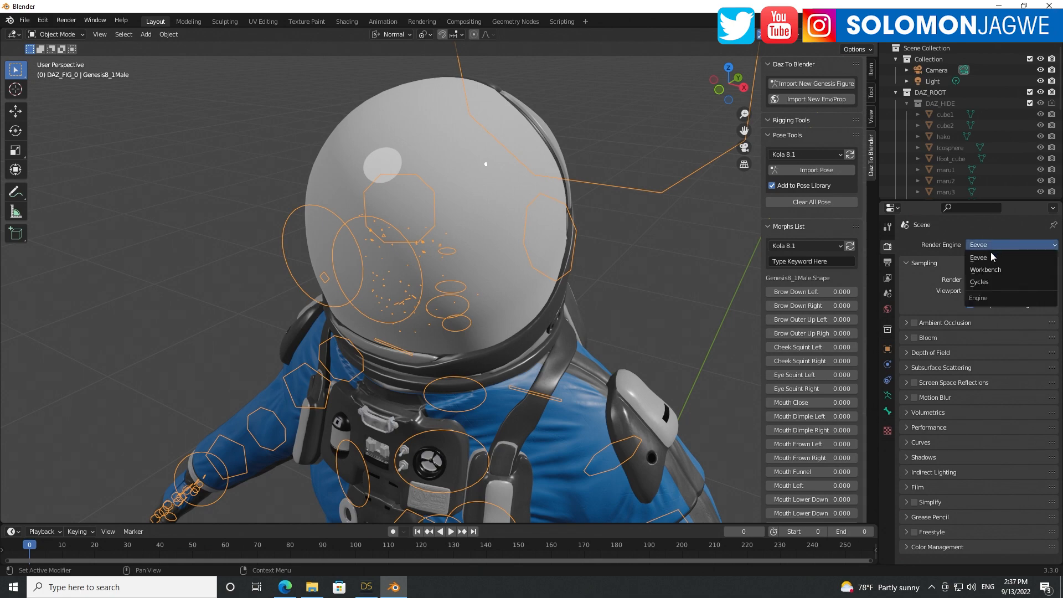
left_click(977, 282)
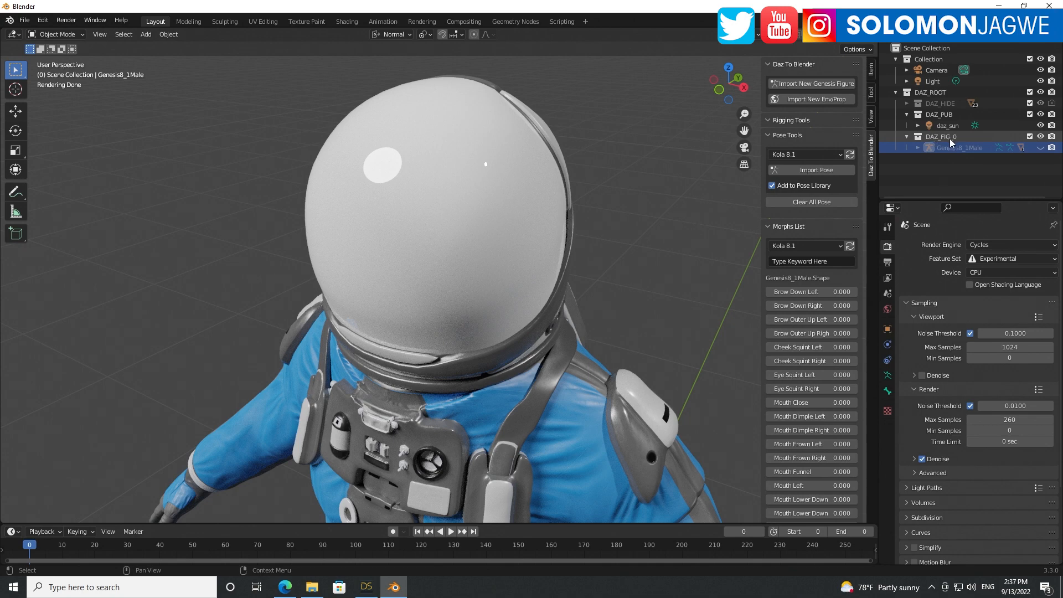
left_click(1041, 148)
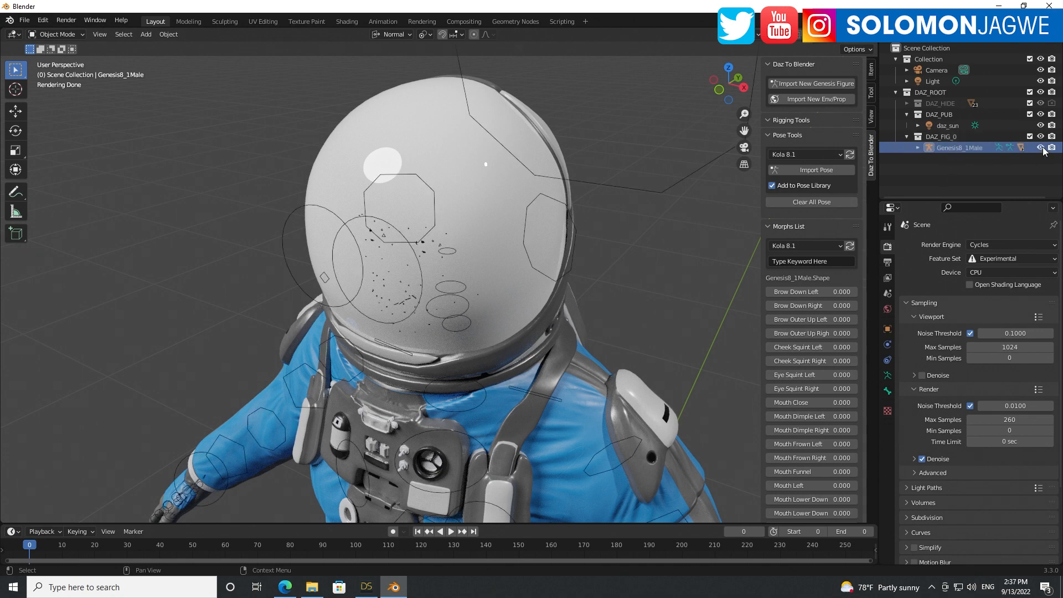
left_click(1041, 147)
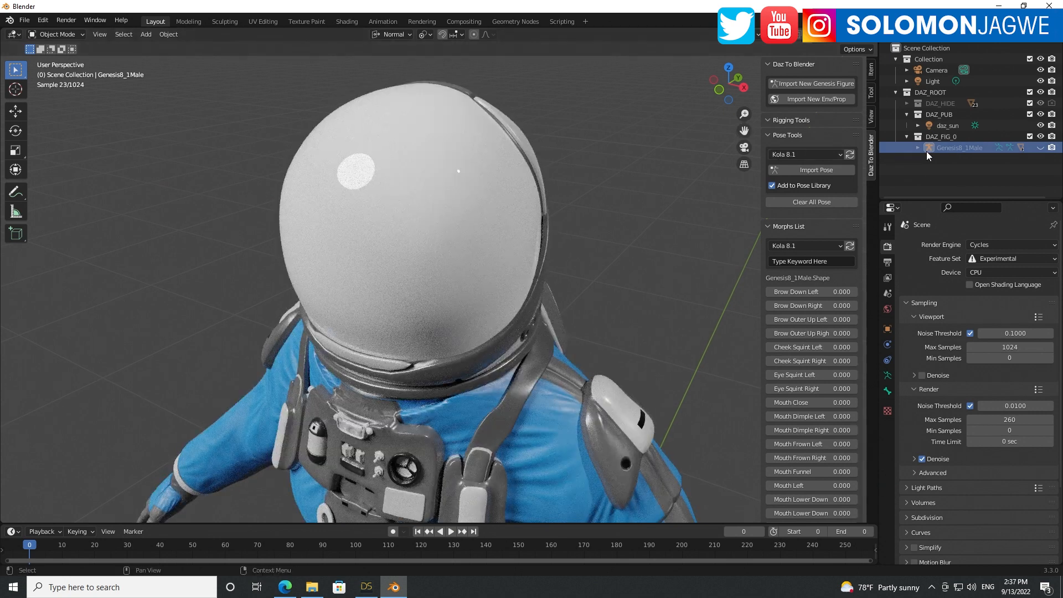
- Hide the UE G8M Helmet.Shape mesh under Genesis8_1Male and view the astronaut's face up close
left_click(917, 148)
scroll(962, 146, "down", 4)
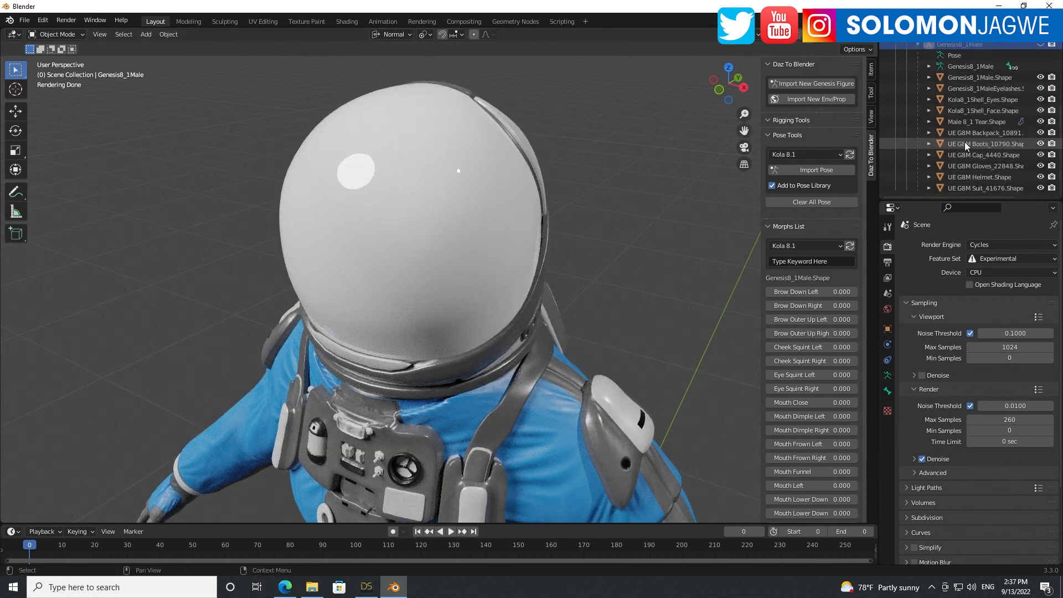
left_click(982, 175)
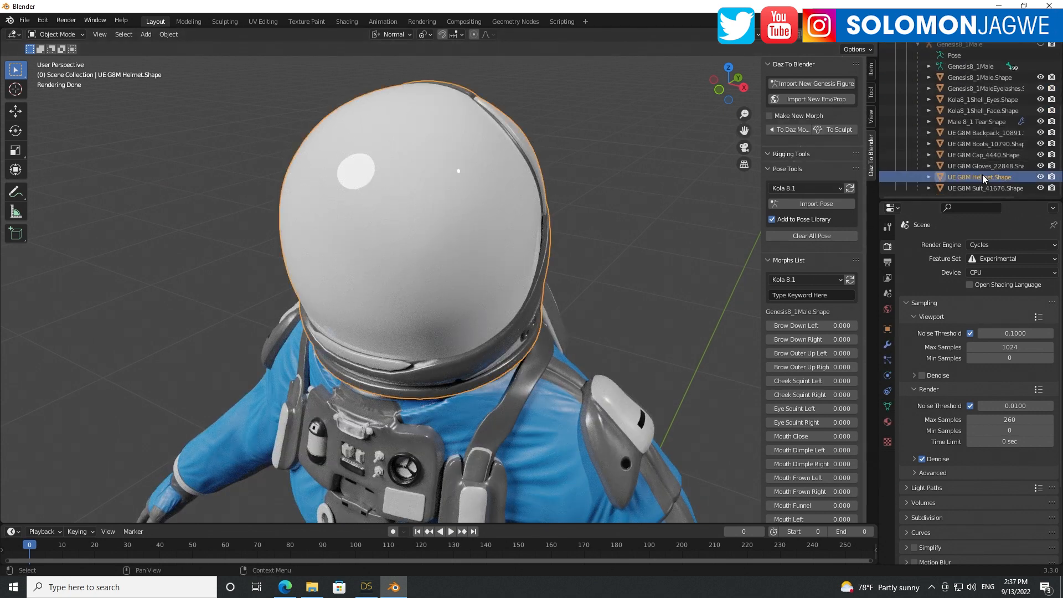
left_click(1040, 177)
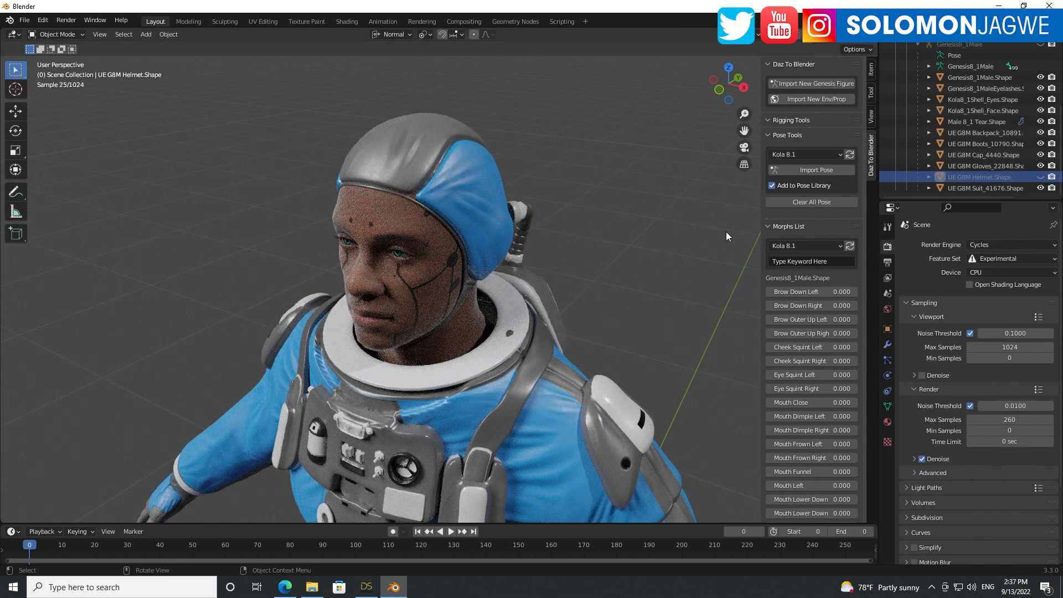
left_click_drag(728, 84, 698, 89)
left_click_drag(744, 131, 881, 49)
scroll(467, 235, "up", 3)
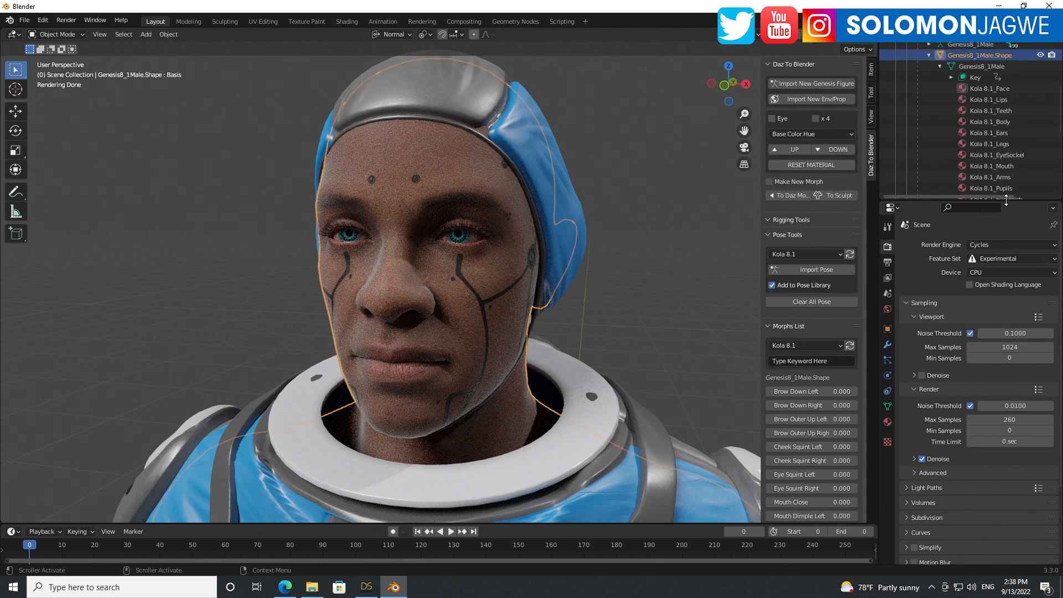
- Select the Kola8_1Shell_Eyes.Shape mesh, expand its contents and widen the object hierarchy area
scroll(999, 153, "down", 5)
scroll(1001, 156, "down", 5)
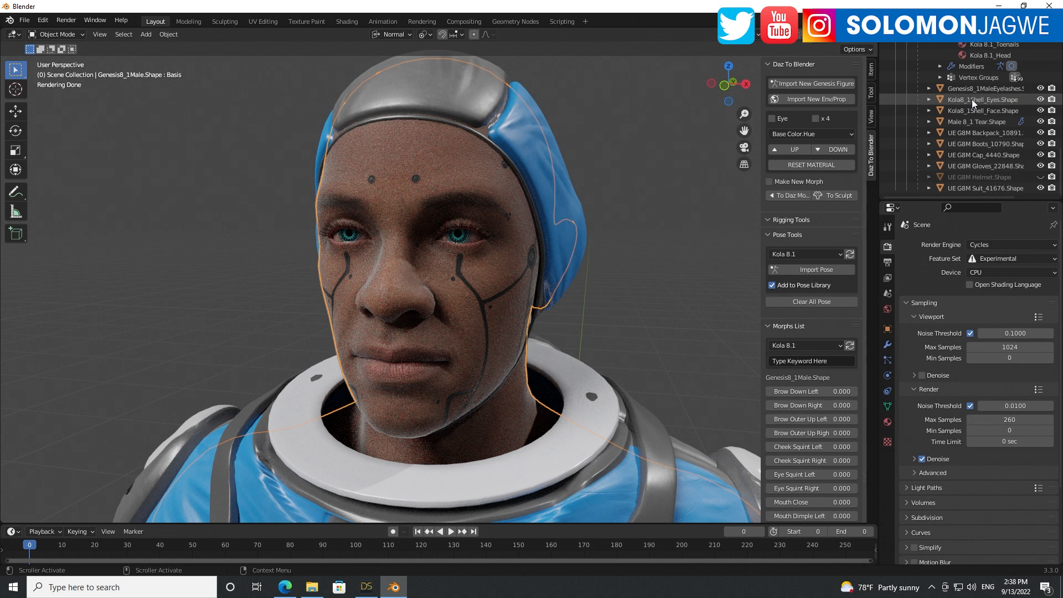
left_click(971, 98)
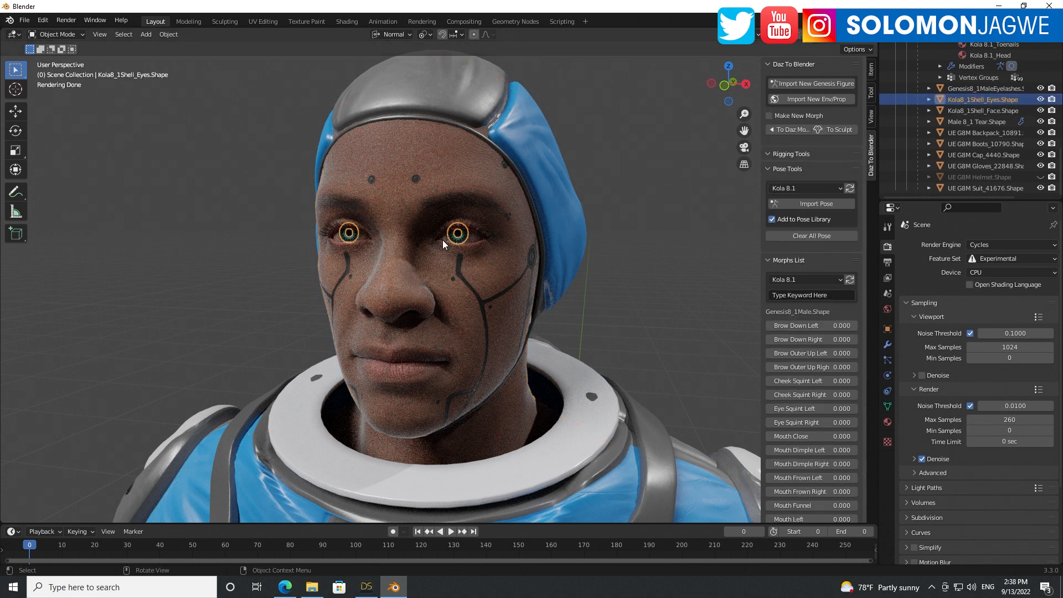
left_click(929, 99)
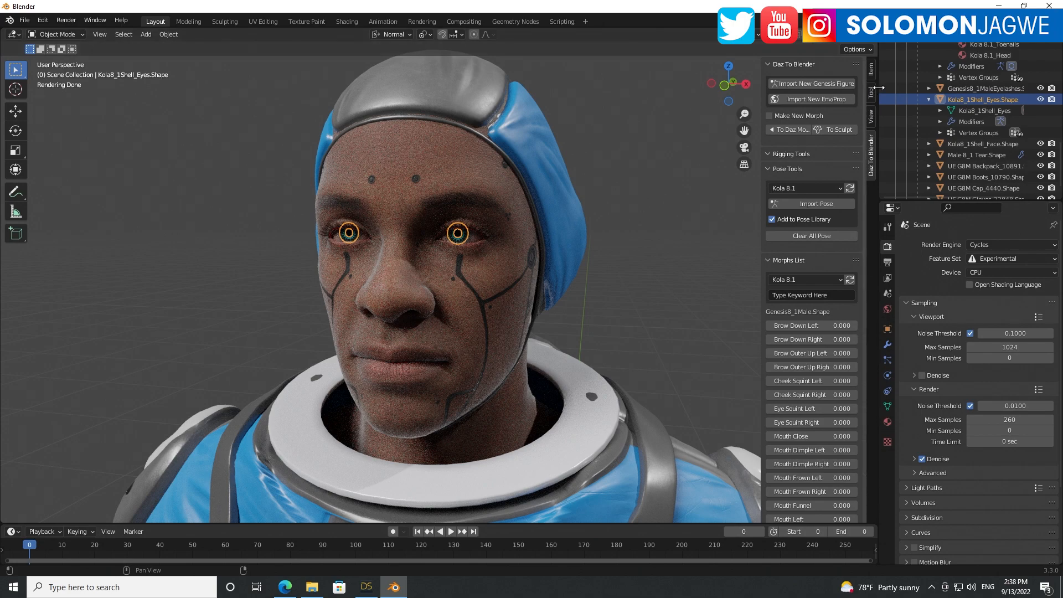
left_click_drag(879, 88, 755, 87)
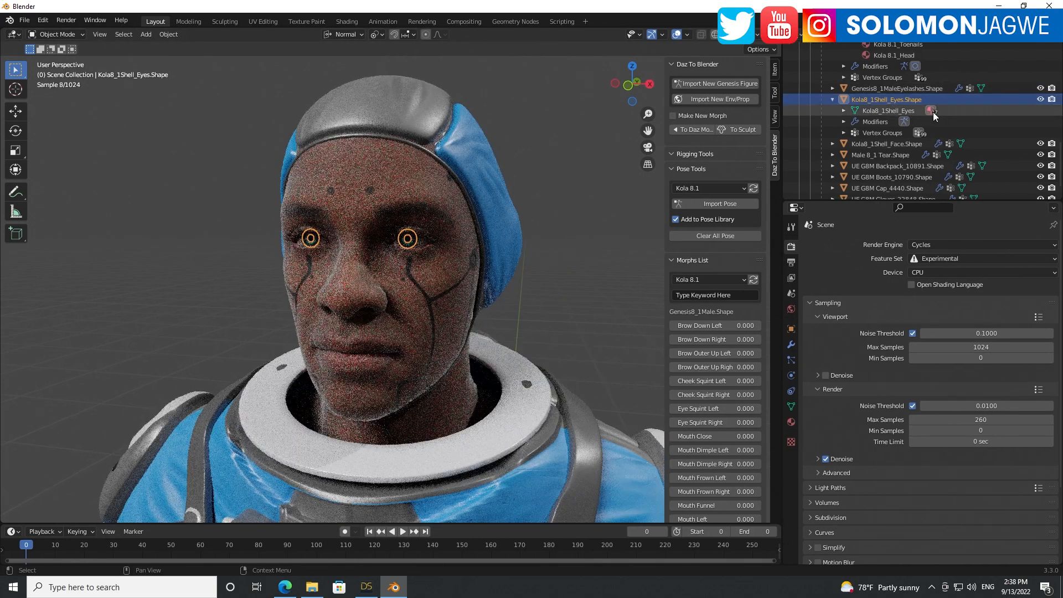
- Expand the Kola8_1Shell_Eyes mesh data and open the settings of its Kola8_1Shell_Eyes_Irises_2 material
left_click(843, 111)
scroll(972, 137, "down", 3)
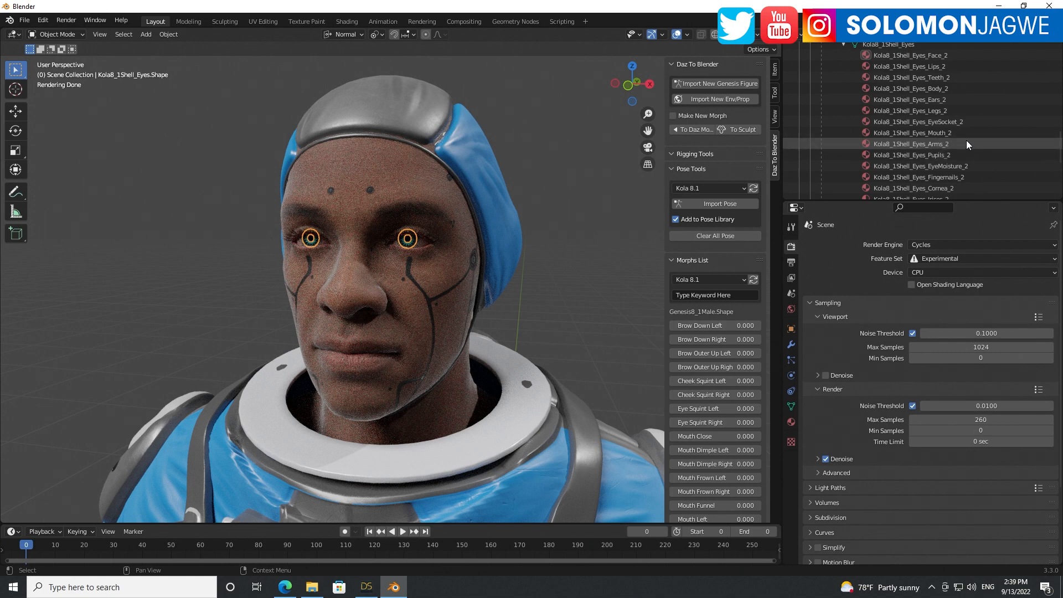
scroll(965, 143, "down", 3)
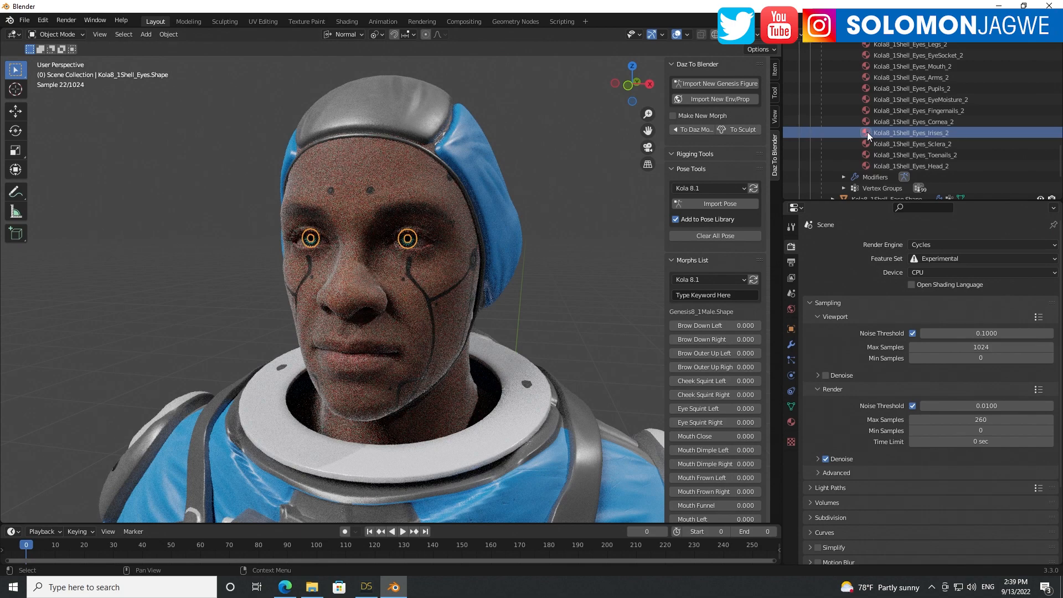
left_click(867, 133)
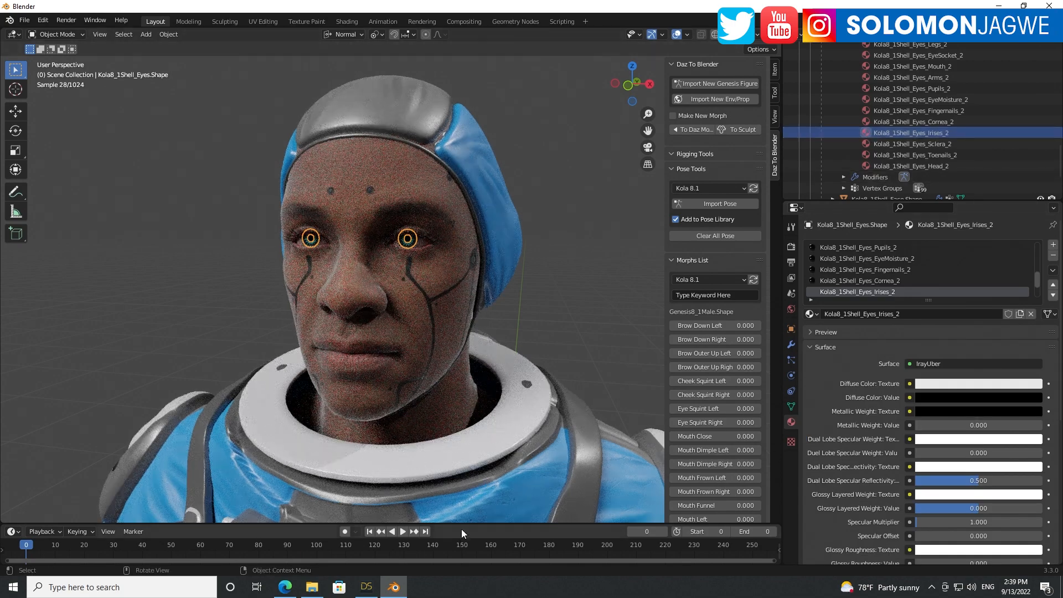
- Switch to the Shading workspace and move the kola8_1_eyes05d_cyber_cutout_1007.jpg texture node clear of the IrayUber group node
left_click_drag(461, 522, 461, 430)
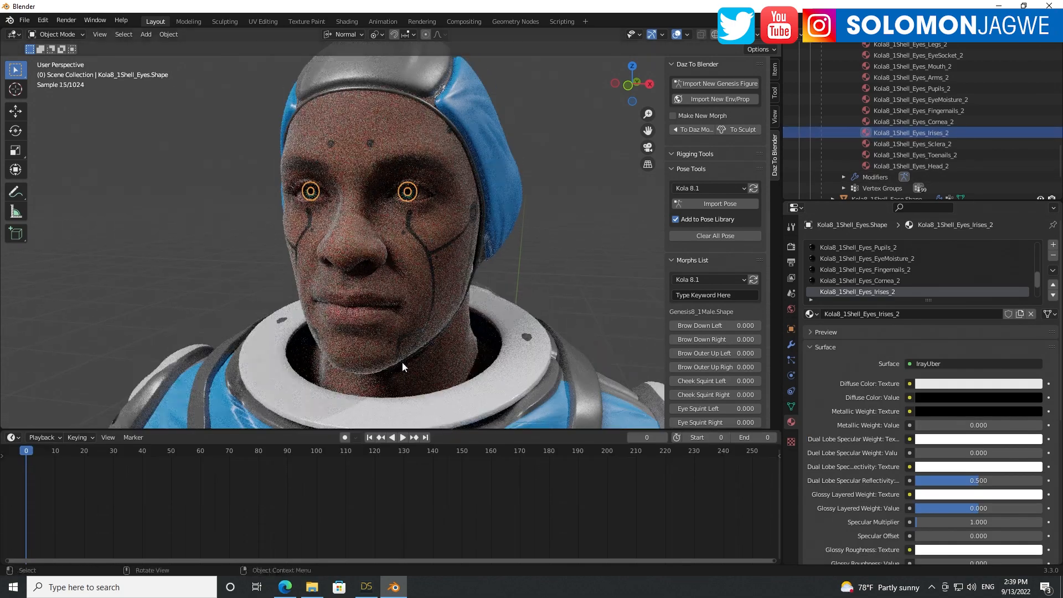
scroll(413, 226, "up", 1)
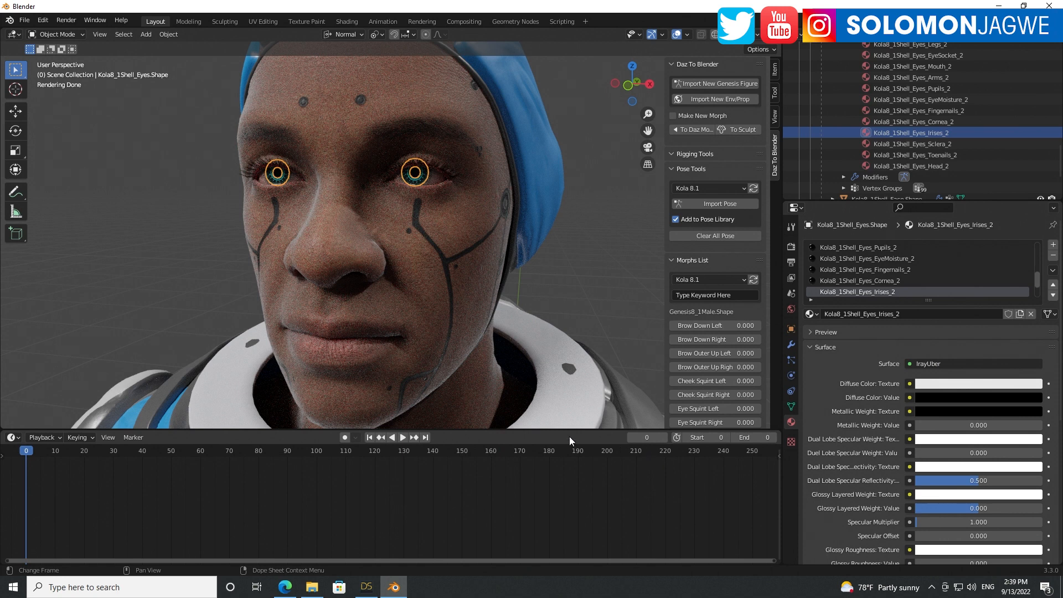
left_click(347, 22)
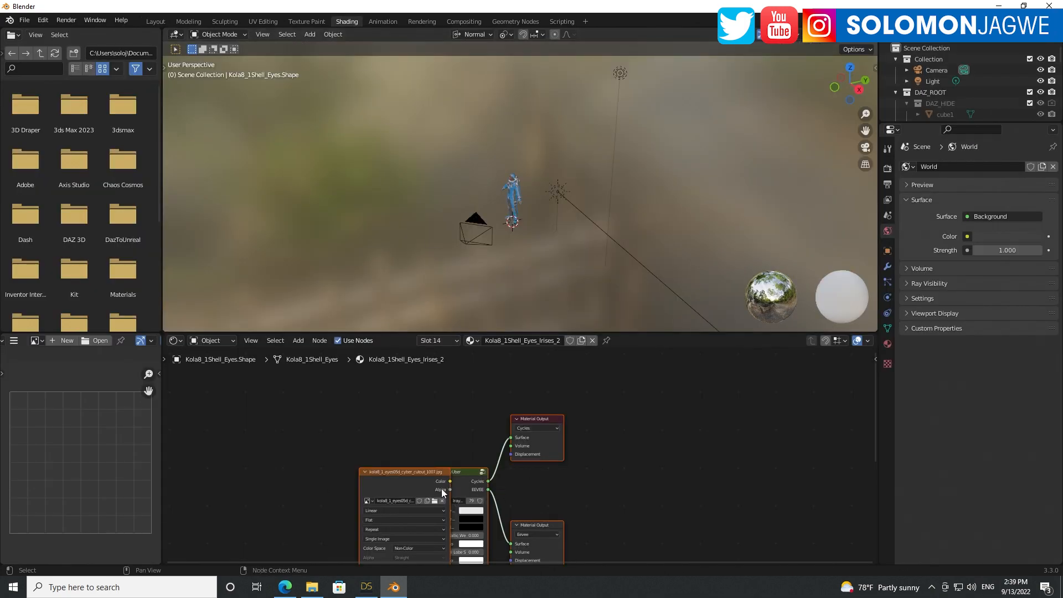
middle_click_drag(621, 482, 615, 441)
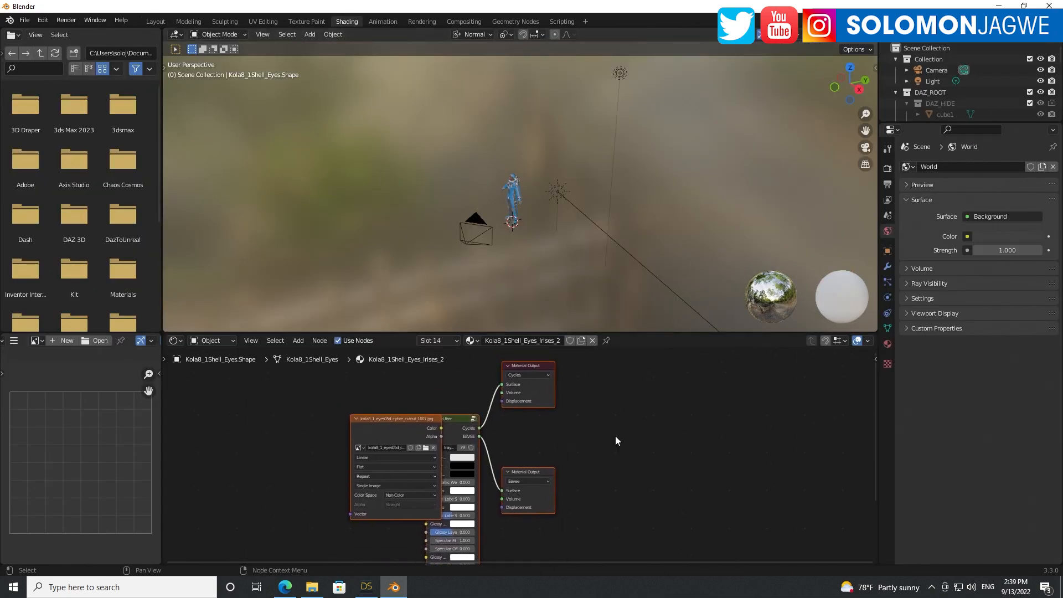
left_click(613, 439)
left_click_drag(410, 419, 307, 414)
scroll(297, 415, "up", 2)
scroll(297, 412, "up", 2)
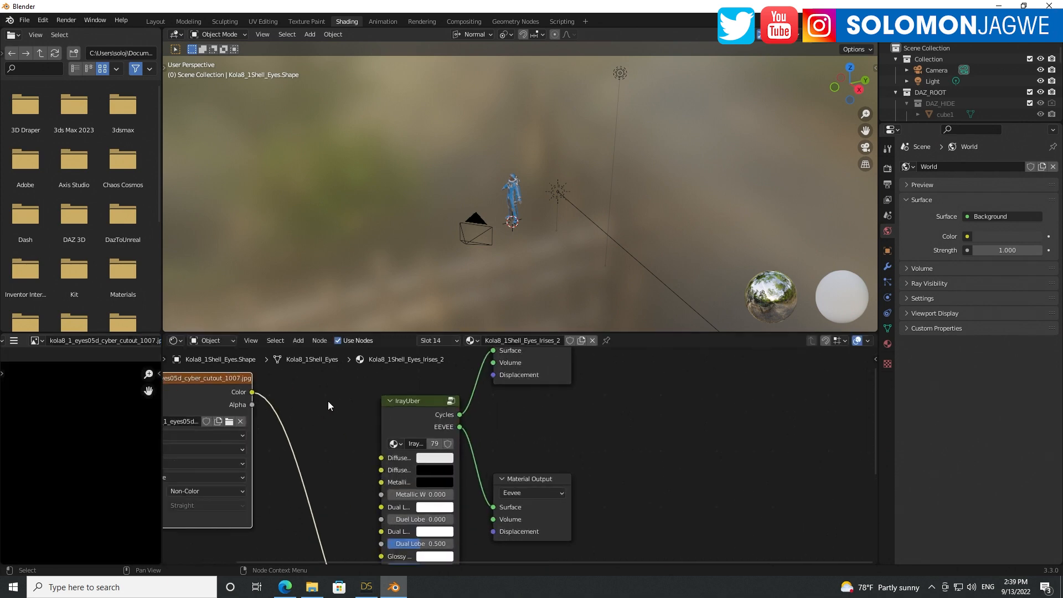
middle_click_drag(331, 403, 607, 458)
scroll(494, 444, "up", 7)
scroll(484, 440, "up", 2)
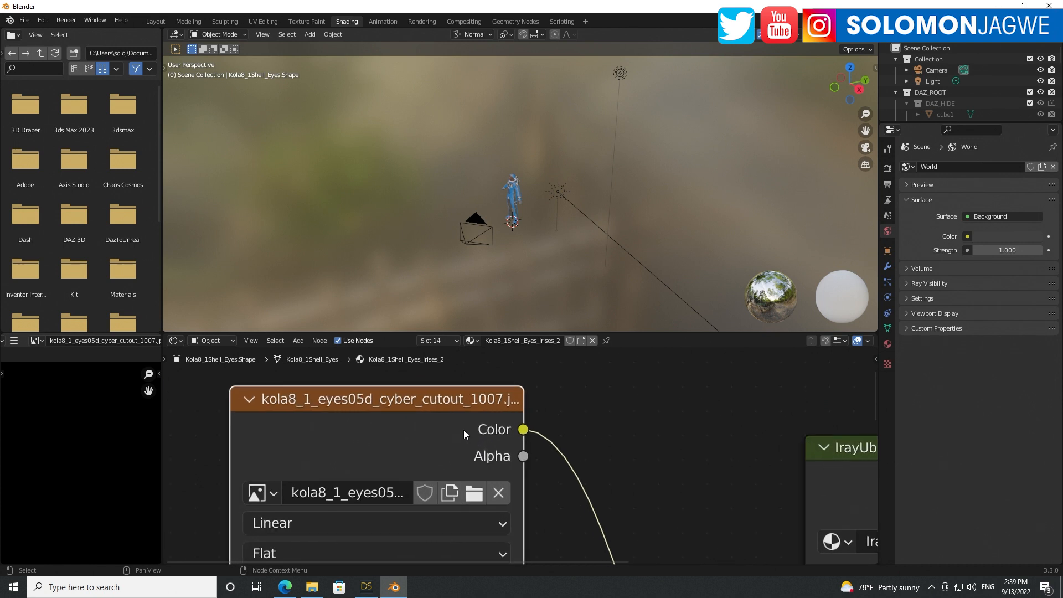
- Examine the astronaut's head and eyes from the front in the material preview
scroll(515, 178, "up", 6)
scroll(524, 172, "up", 5)
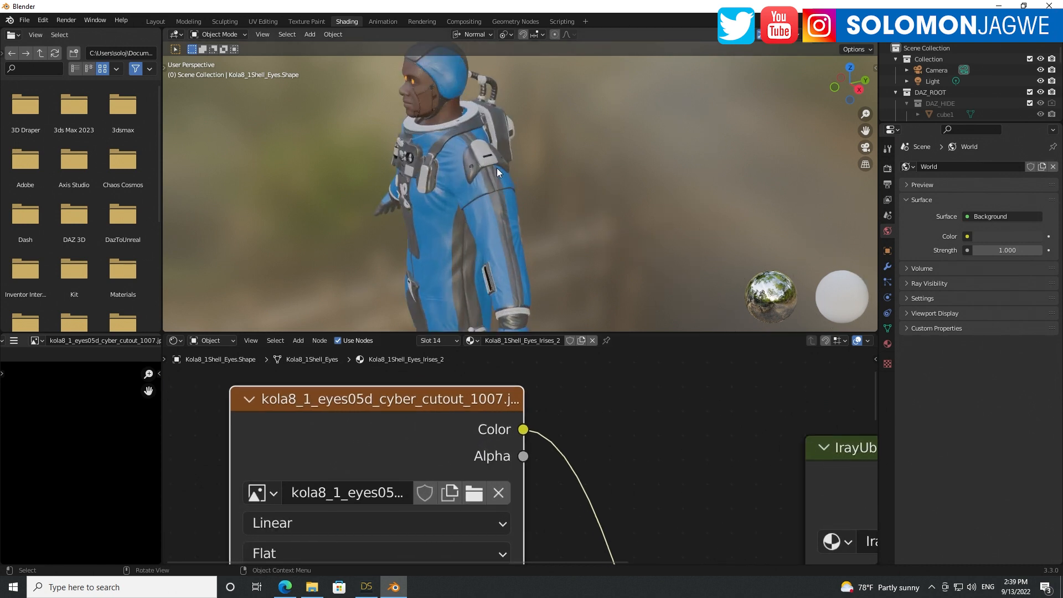
left_click_drag(865, 131, 922, 282)
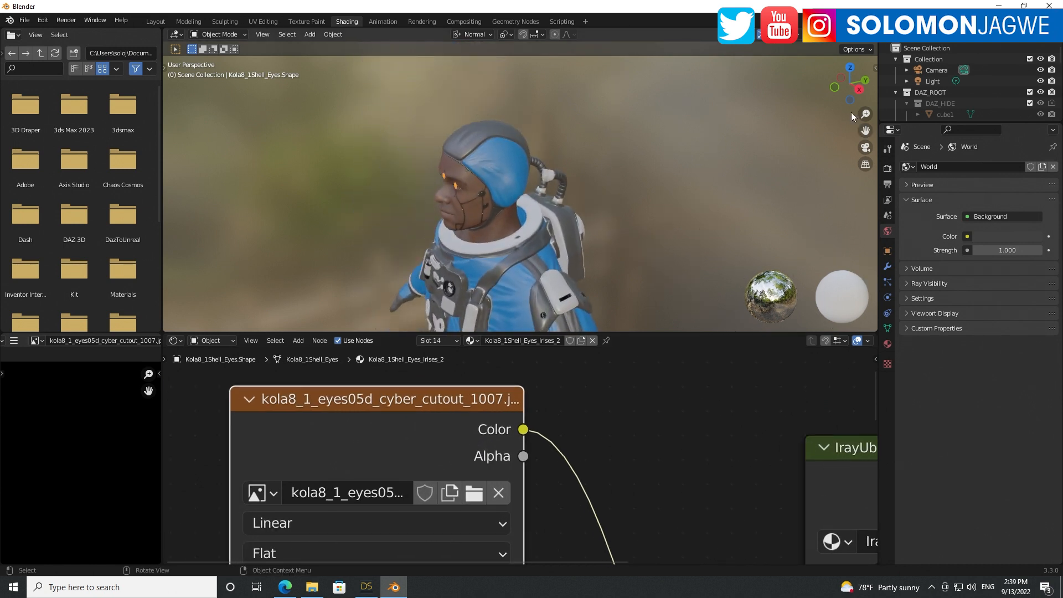
left_click_drag(846, 84, 909, 60)
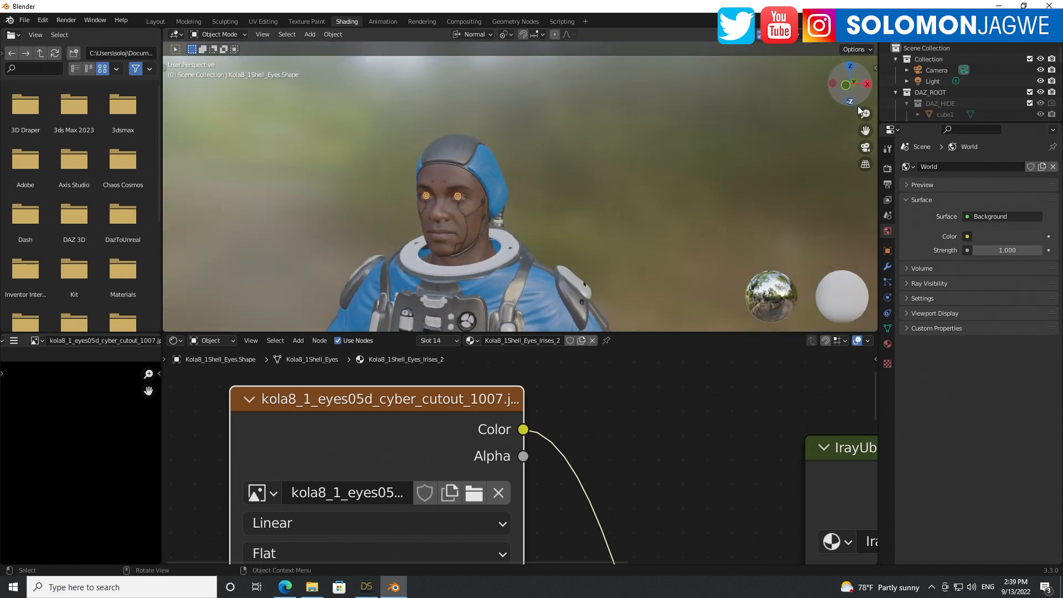
- Frame the astronaut's face up close and show the viewport in rendered shading
left_click_drag(865, 114, 865, 89)
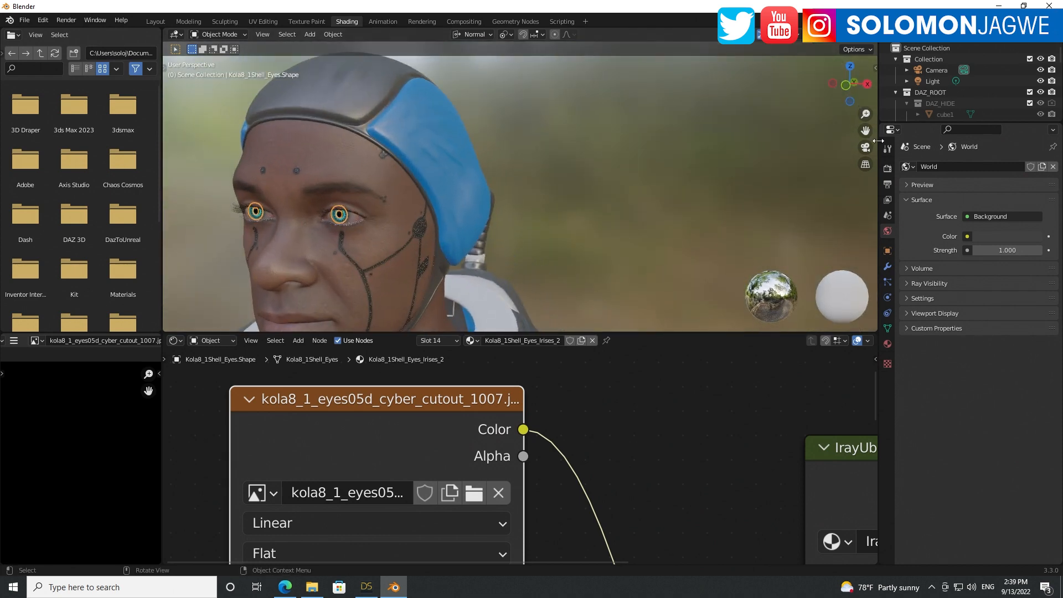
left_click_drag(865, 131, 1053, 52)
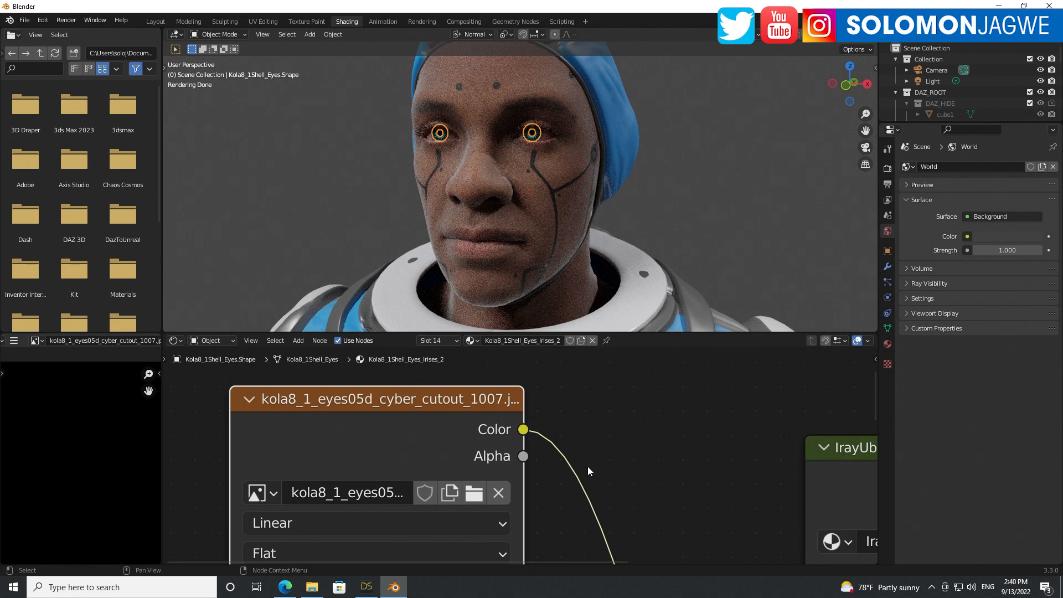
- Copy the kola8_1_eyes05d_cyber_cutout_1007.jpg texture node from the irises material
scroll(587, 466, "down", 3)
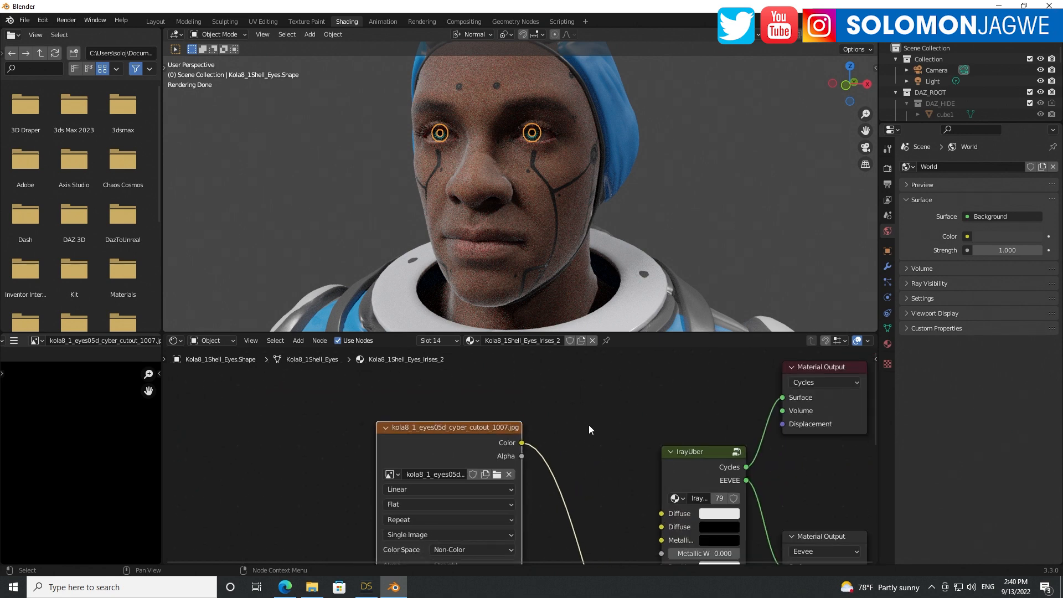
right_click(471, 425)
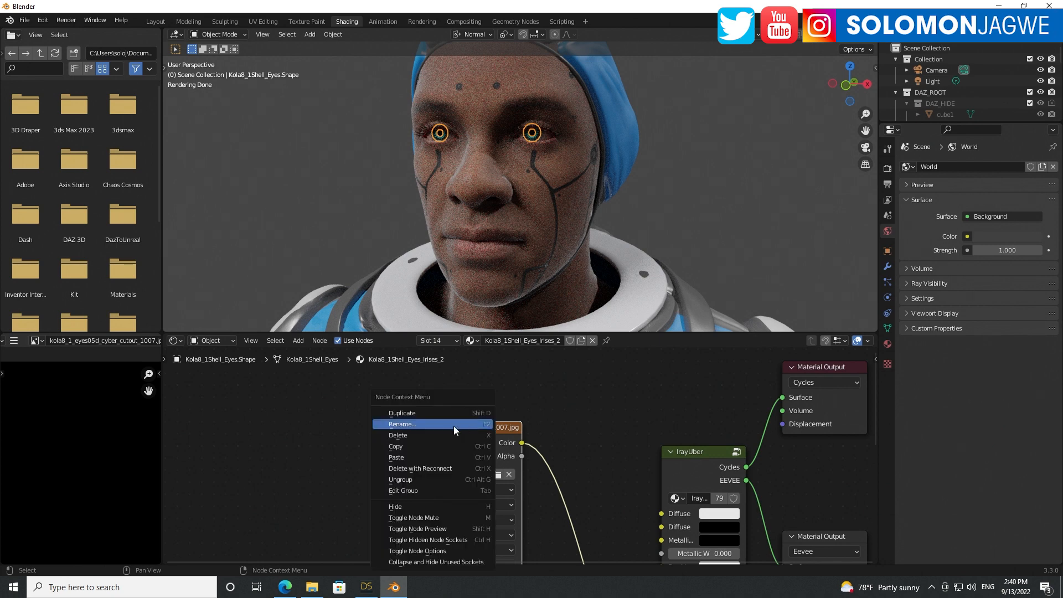
left_click(399, 446)
middle_click_drag(580, 420, 477, 418)
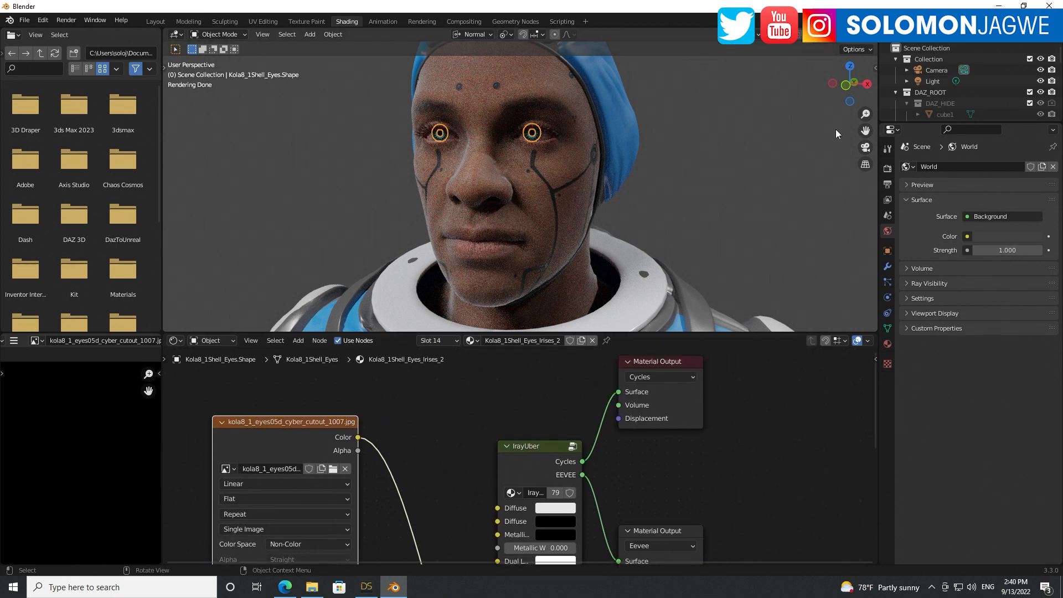
- Find Kola8_1Shell_Eyes.Shape in the object hierarchy, widen that area and expand the mesh down to its materials
scroll(1001, 85, "down", 10)
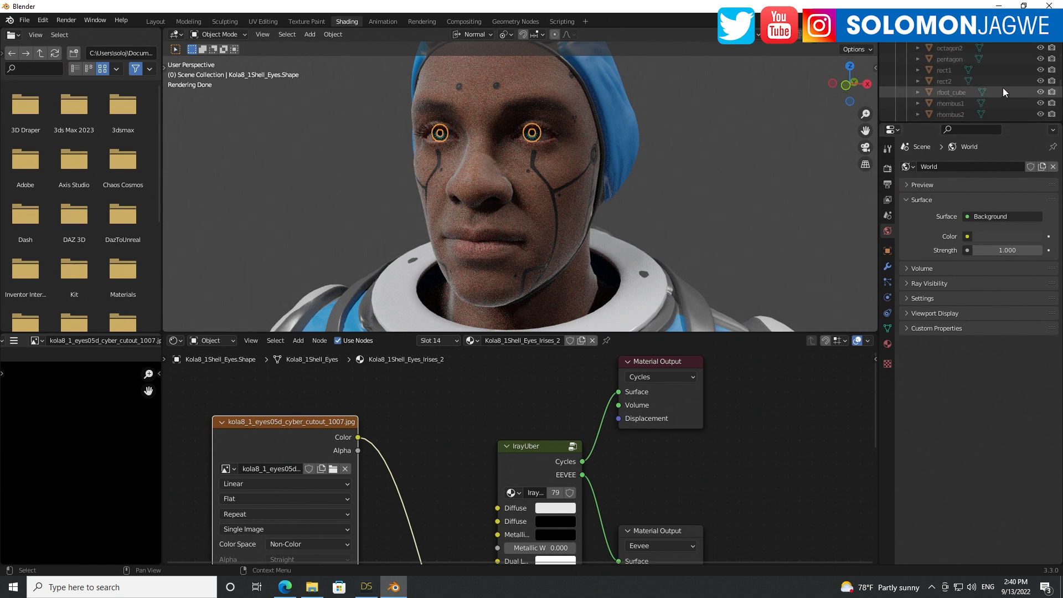
scroll(1002, 88, "down", 5)
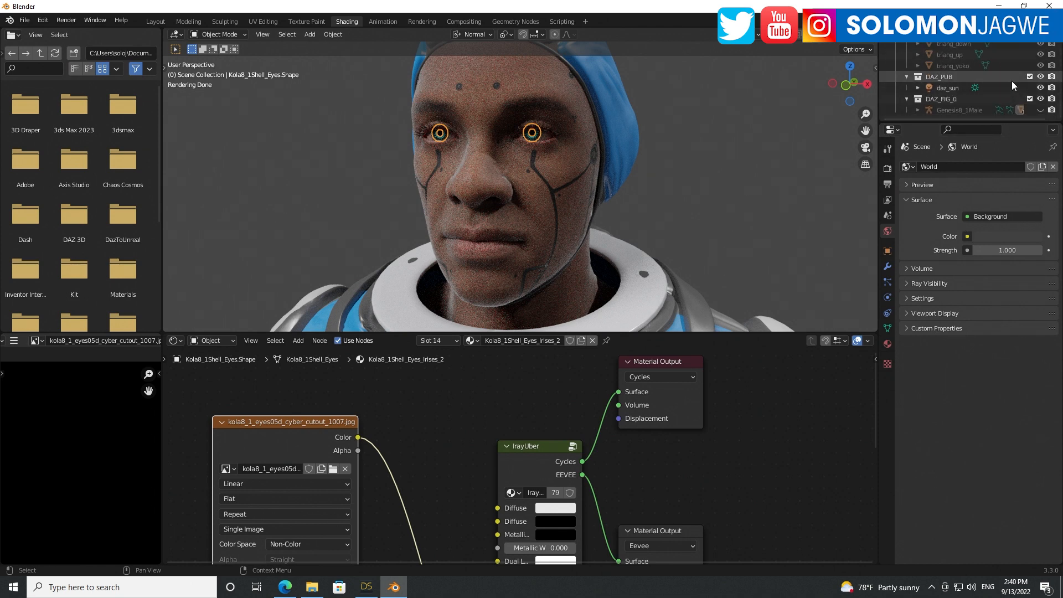
scroll(1009, 75, "up", 8)
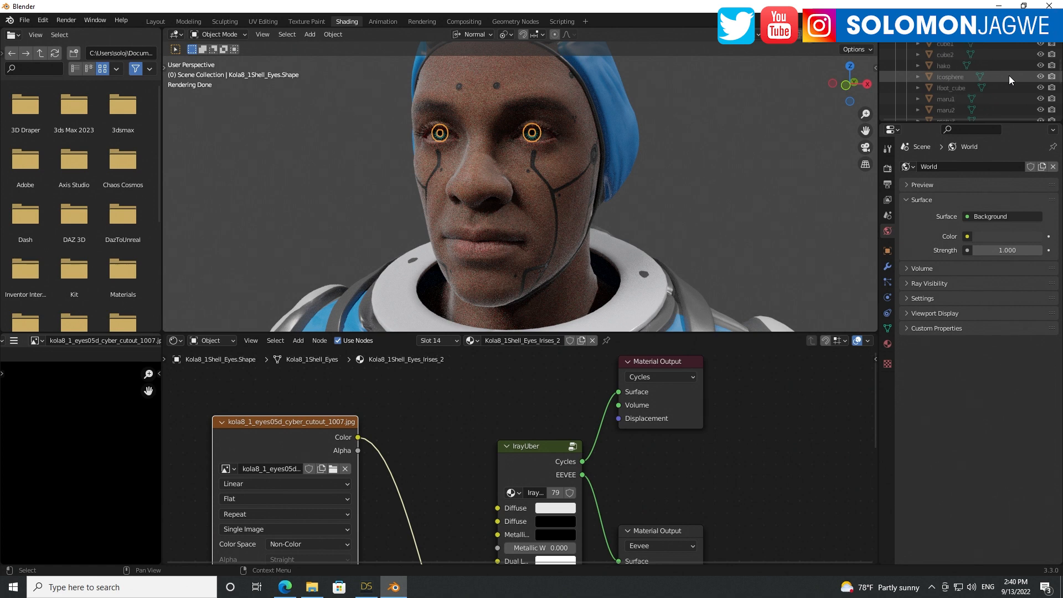
scroll(1008, 75, "up", 4)
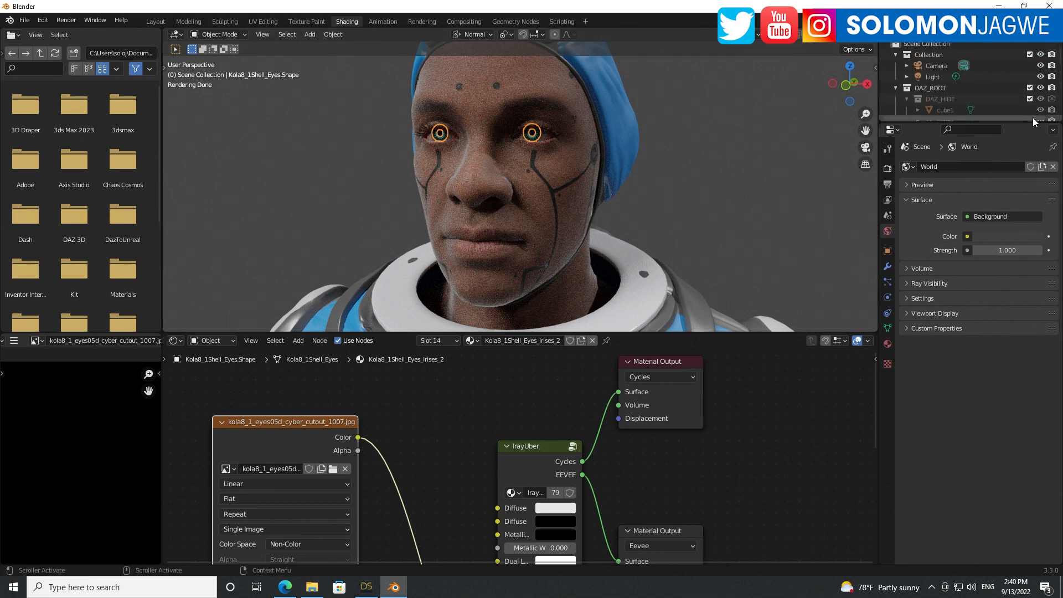
scroll(1005, 94, "down", 1)
scroll(1002, 92, "down", 6)
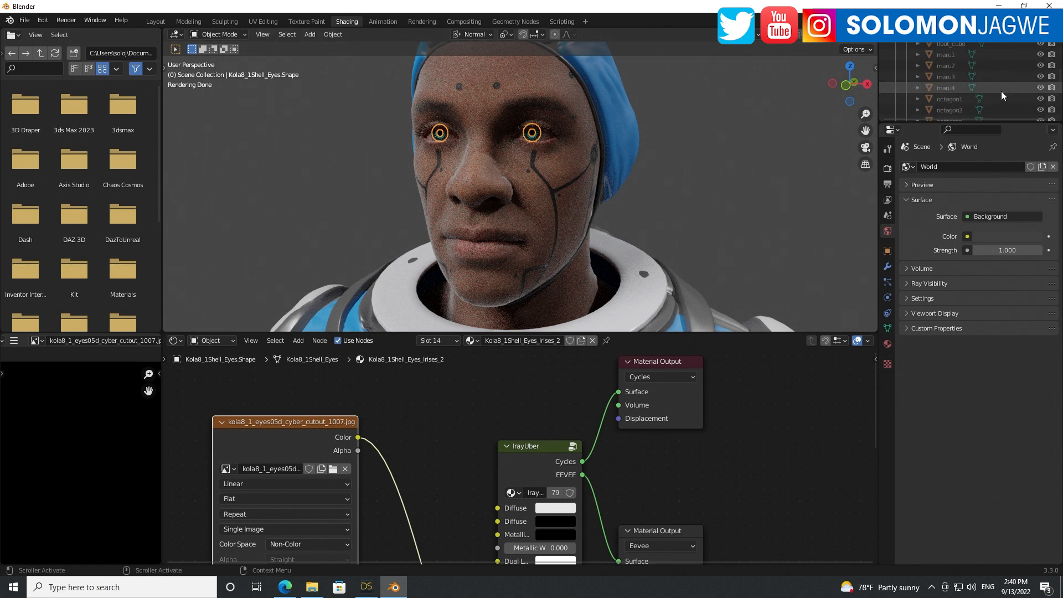
scroll(1001, 91, "down", 2)
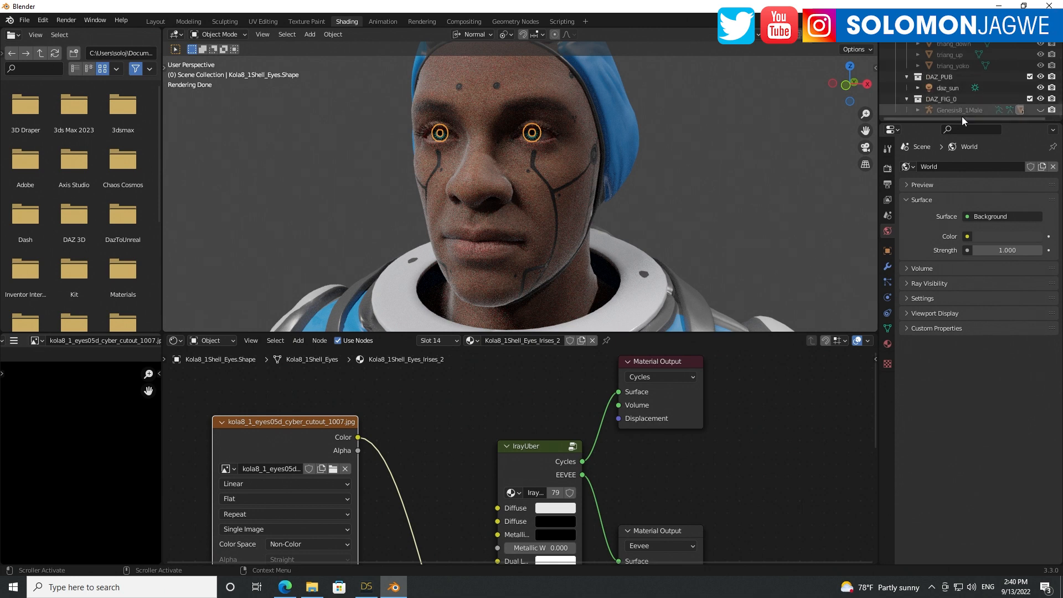
scroll(974, 92, "down", 3)
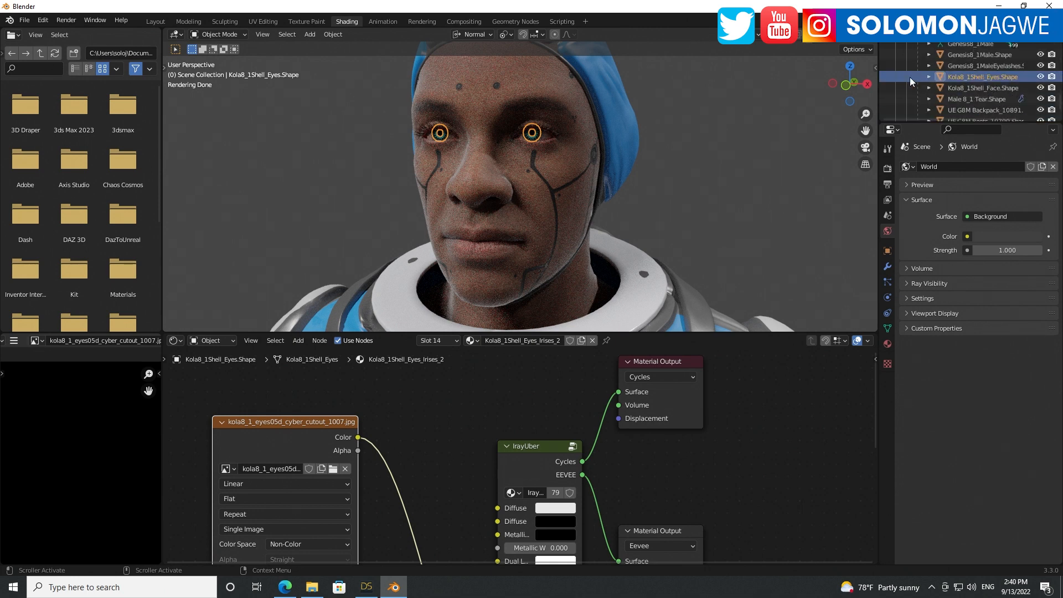
left_click_drag(879, 77, 791, 79)
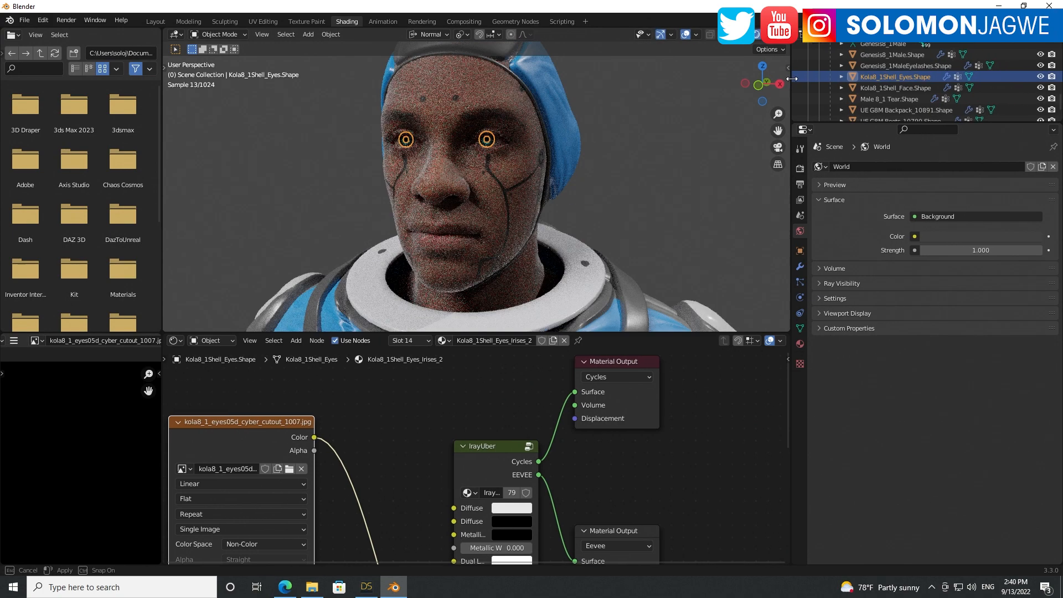
left_click(842, 76)
left_click(852, 89)
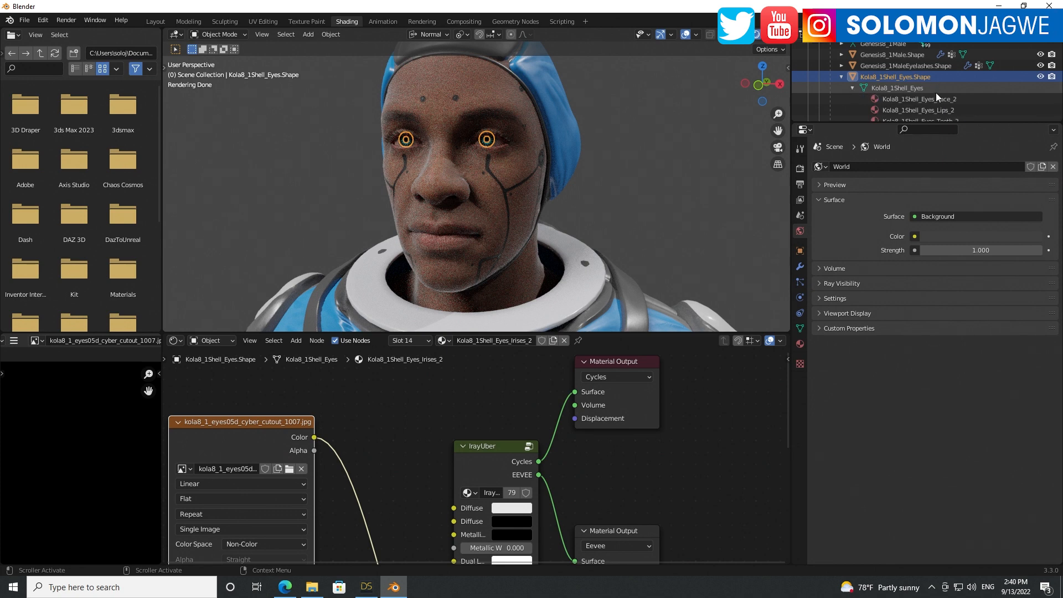
- Select the Kola8_1Shell_Eyes_Irises_2 material under the eye shell mesh and open its material settings
scroll(935, 91, "down", 3)
scroll(975, 90, "down", 2)
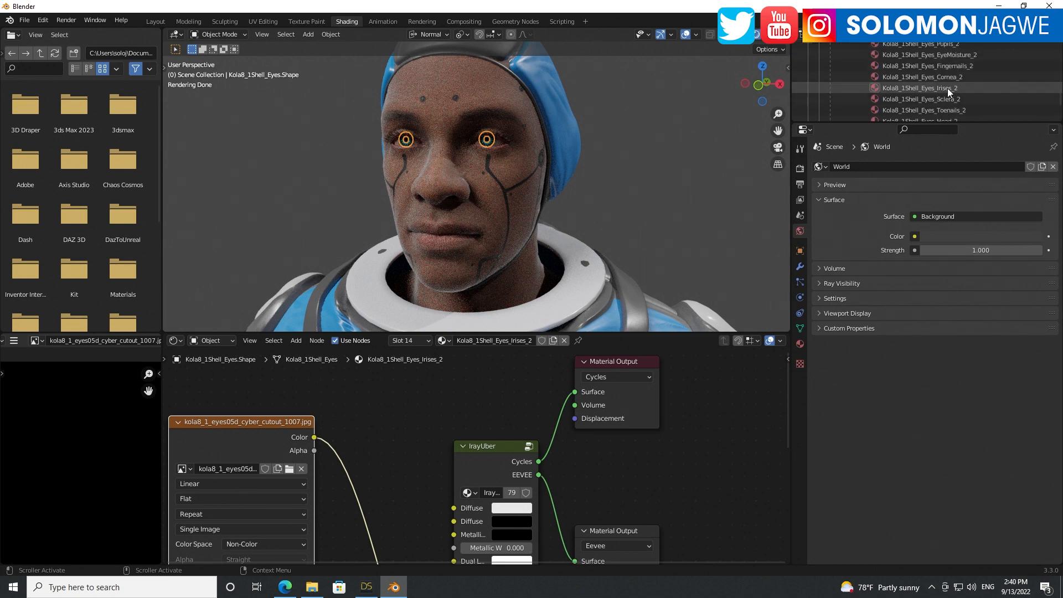
left_click(947, 88)
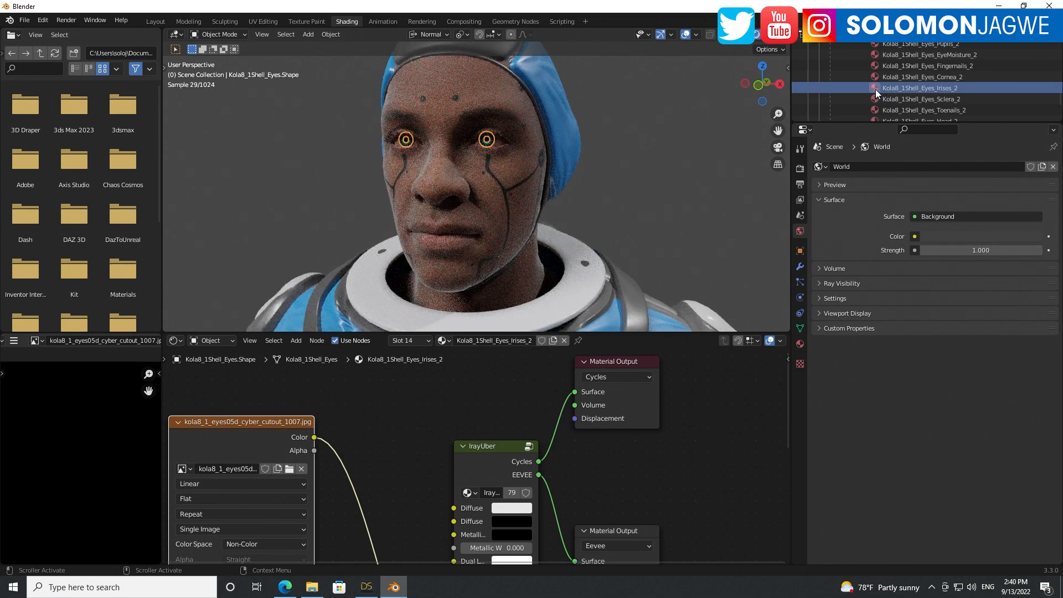
left_click(875, 89)
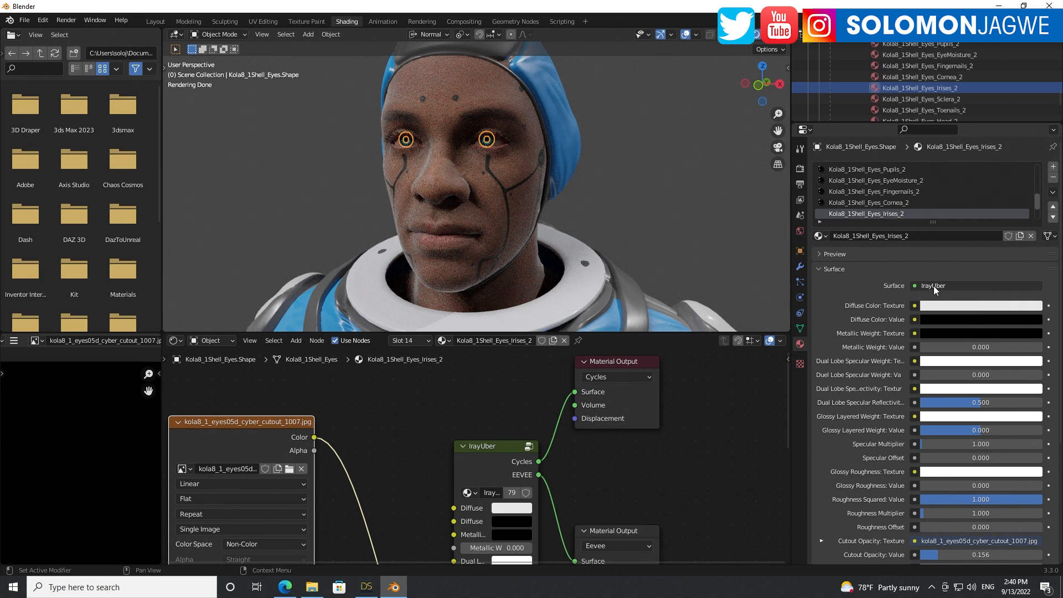
- Change the irises material's surface shader from IrayUber to Emission and shift the Emission node away from the Cycles Material Output
left_click(930, 285)
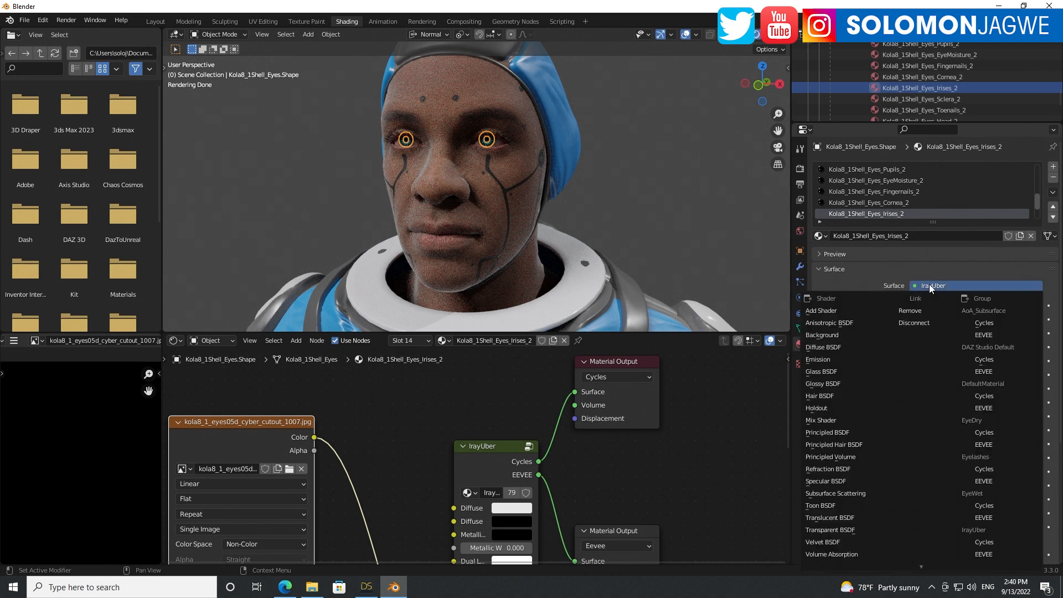
left_click(821, 360)
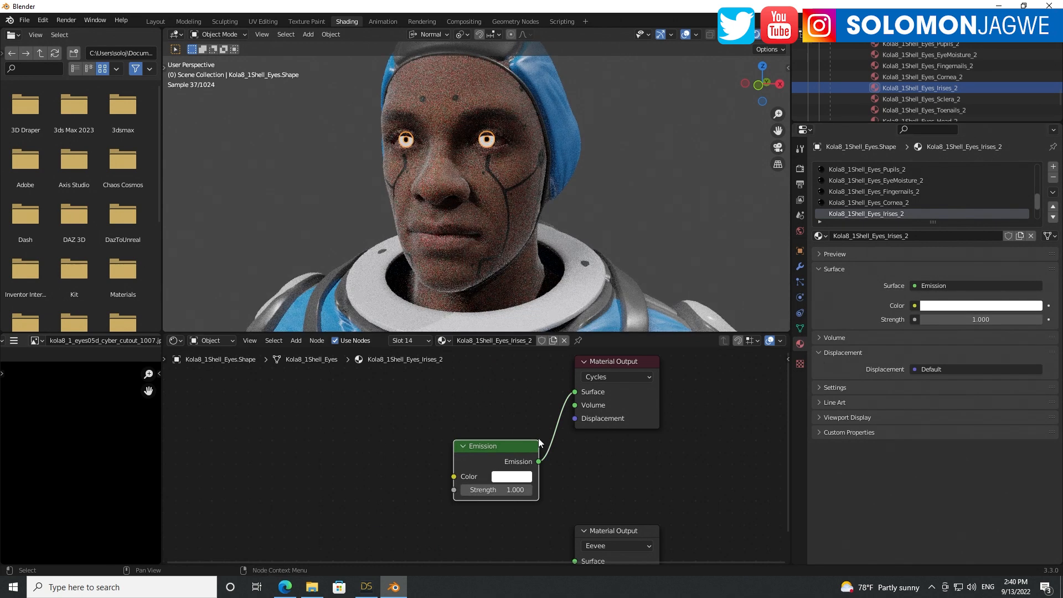
left_click_drag(496, 446, 469, 423)
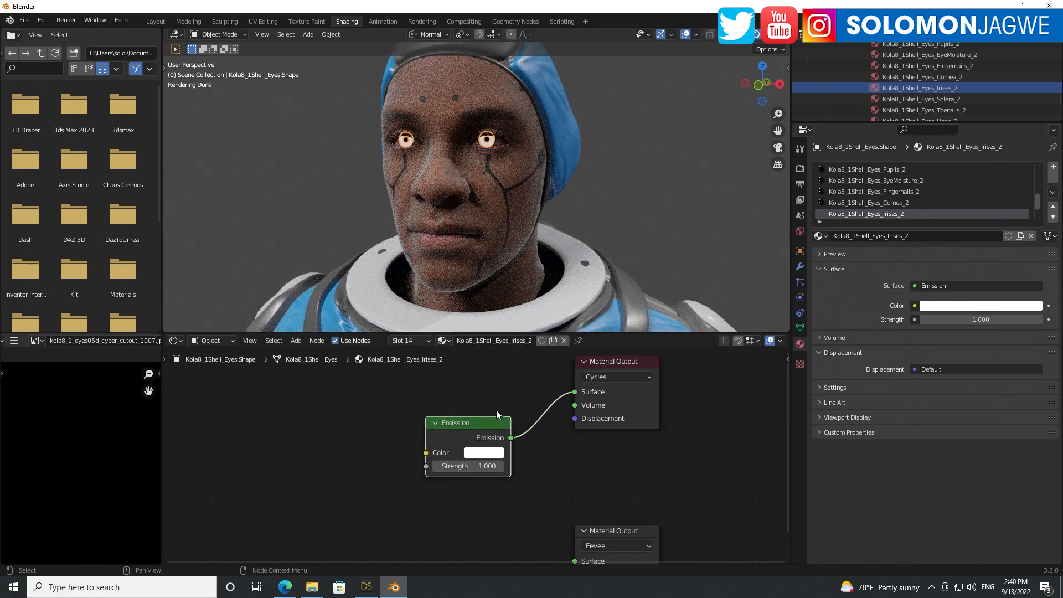
- Set the Emission color of the irises to a bright cyan and check the eyes up close
left_click(489, 455)
left_click_drag(506, 334, 519, 290)
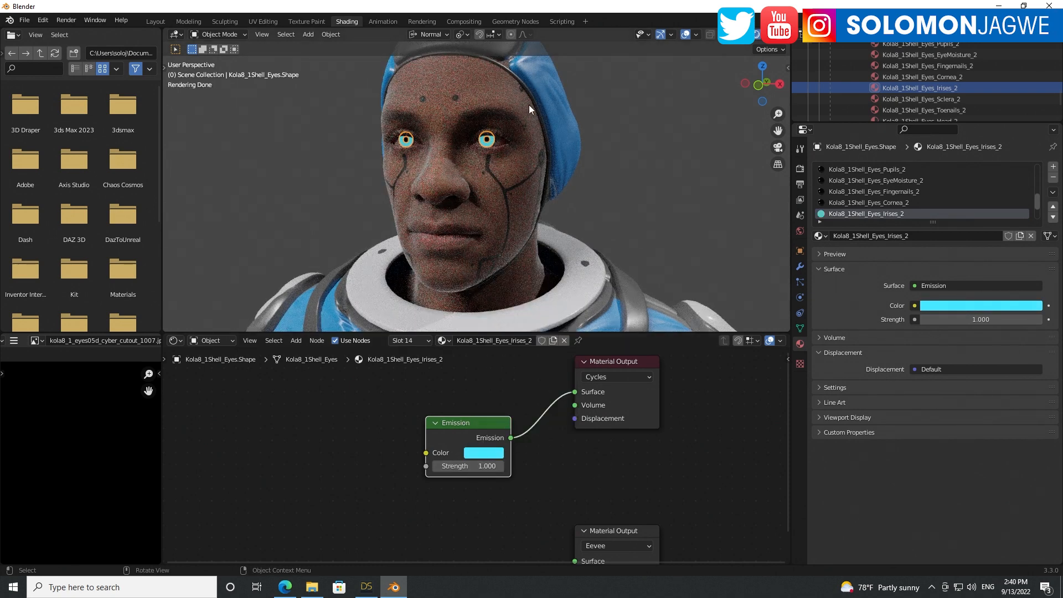
scroll(491, 140, "up", 1)
scroll(491, 140, "up", 2)
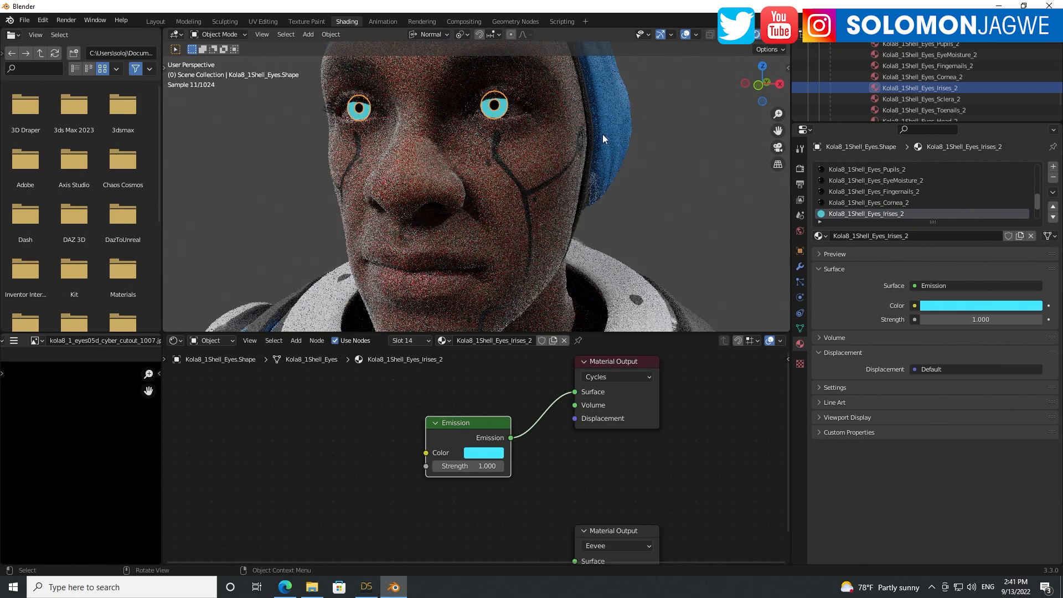
left_click_drag(778, 130, 783, 175)
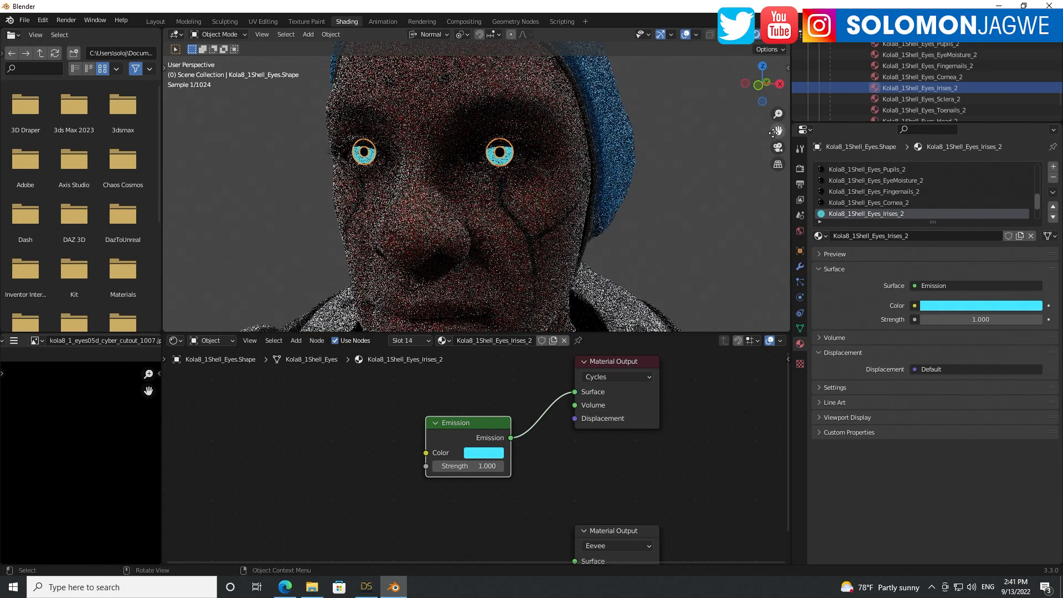
scroll(570, 150, "up", 1)
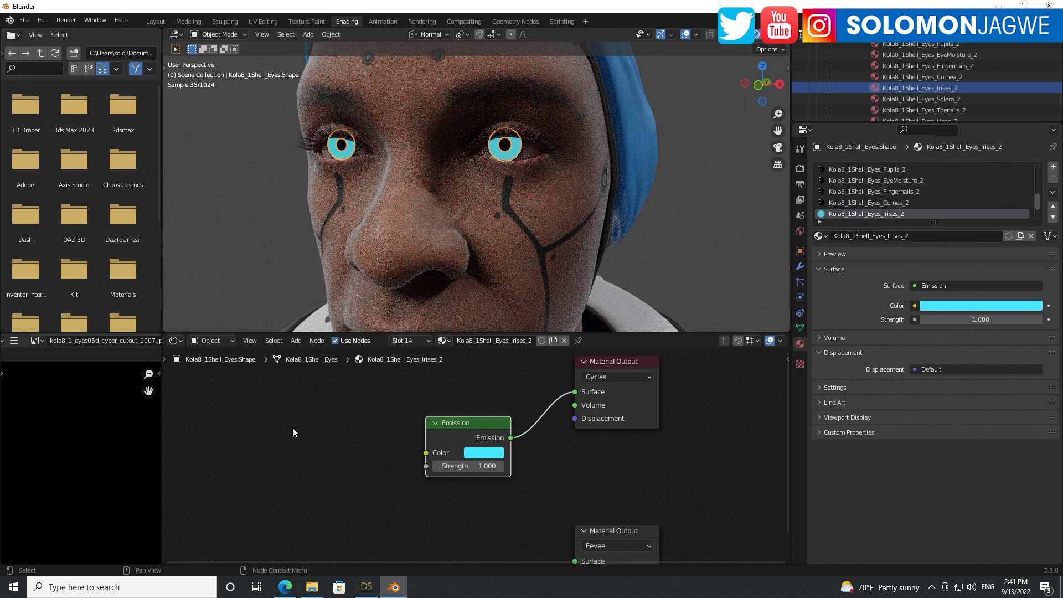
- Try to drive the Emission color with an Image Texture and look through the existing images for the eye texture
left_click(292, 428)
left_click(485, 422)
left_click(915, 305)
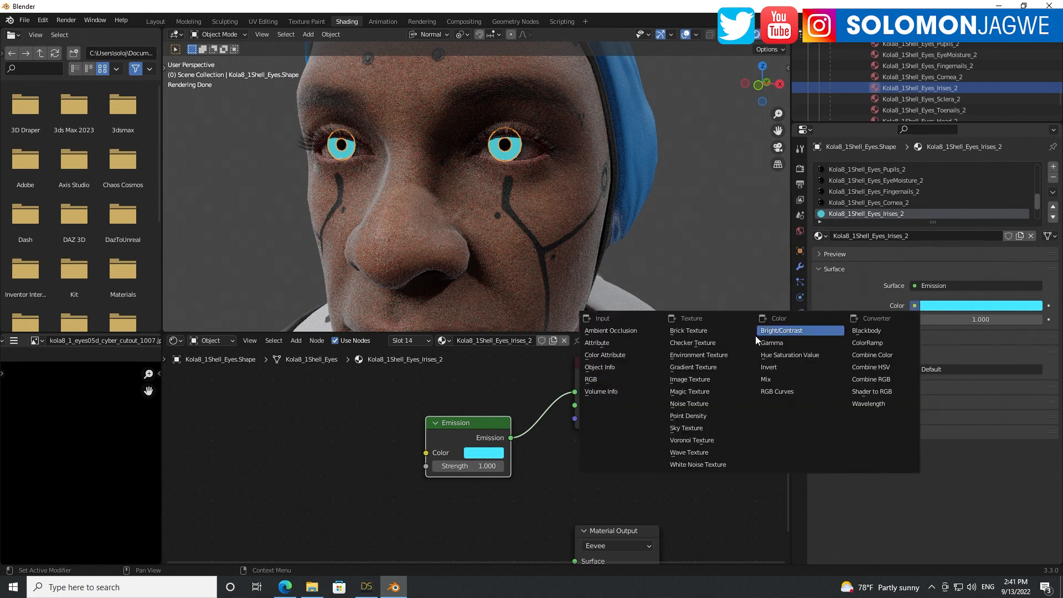
left_click(699, 380)
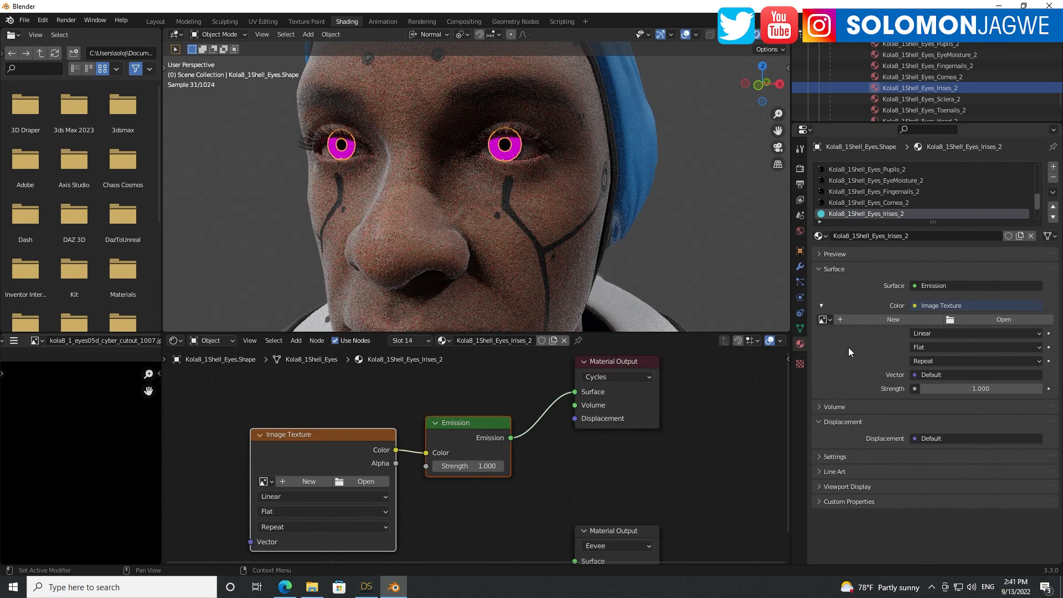
left_click(826, 319)
scroll(867, 414, "down", 11)
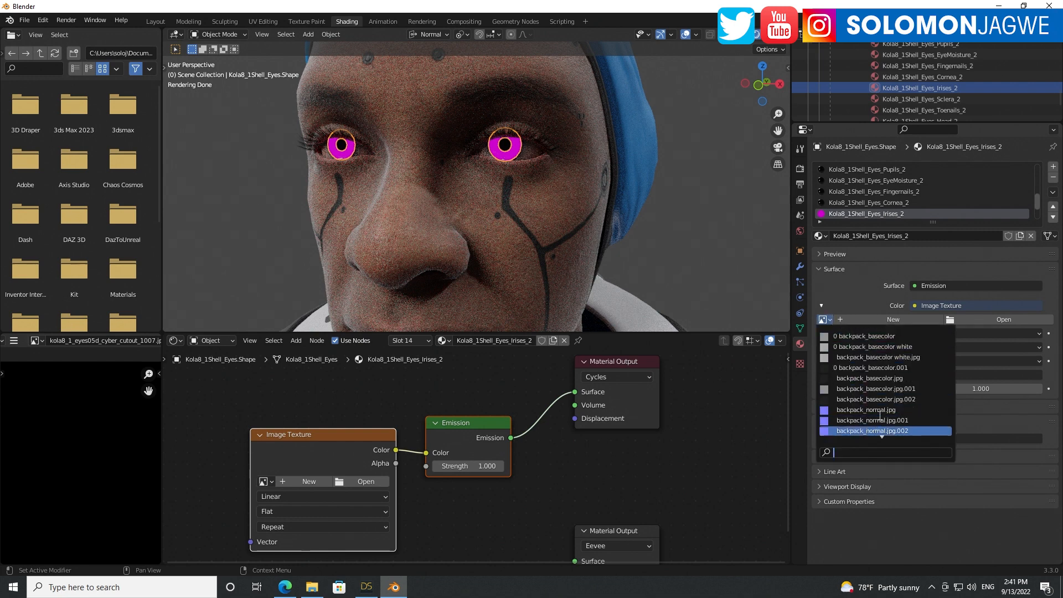
scroll(868, 406, "down", 10)
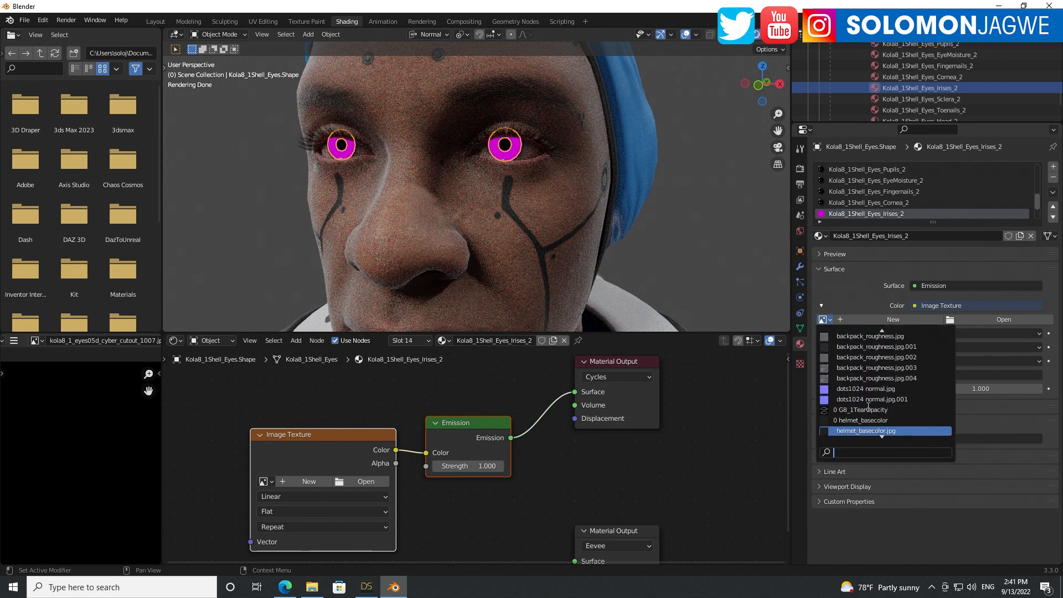
scroll(868, 406, "down", 10)
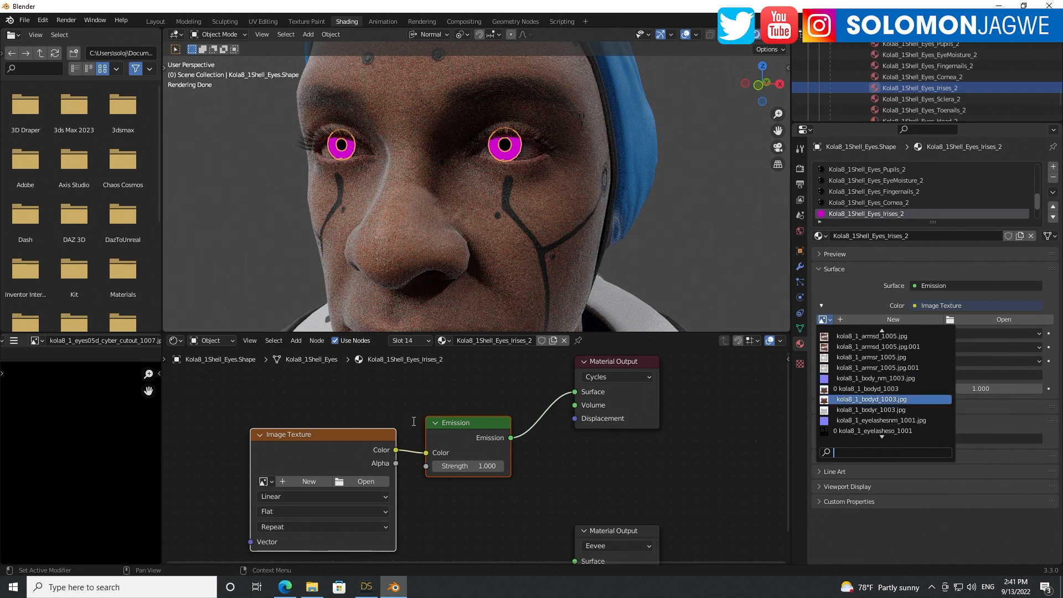
key("Escape")
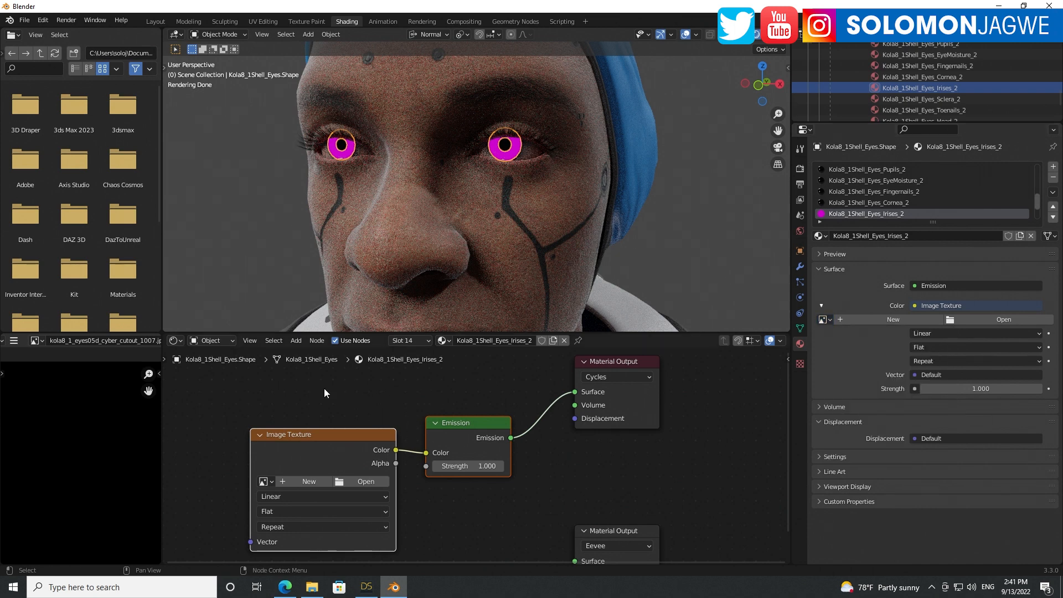
- Paste the copied kola8_1_eyes05d_cyber_cutout_1007.jpg node into the irises material and delete the empty Image Texture node
left_click(216, 402)
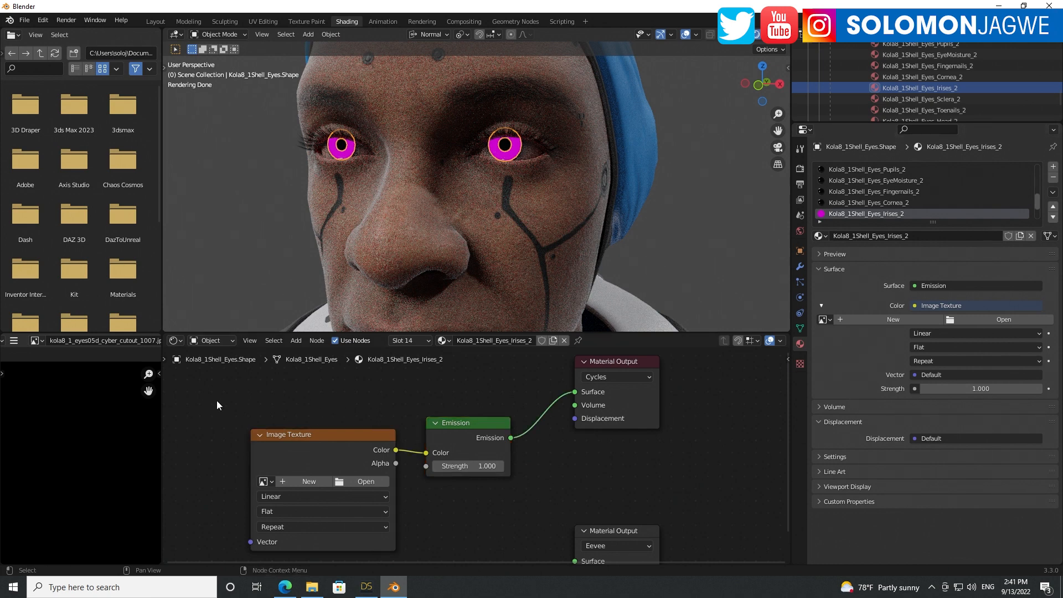
middle_click_drag(220, 398, 428, 411)
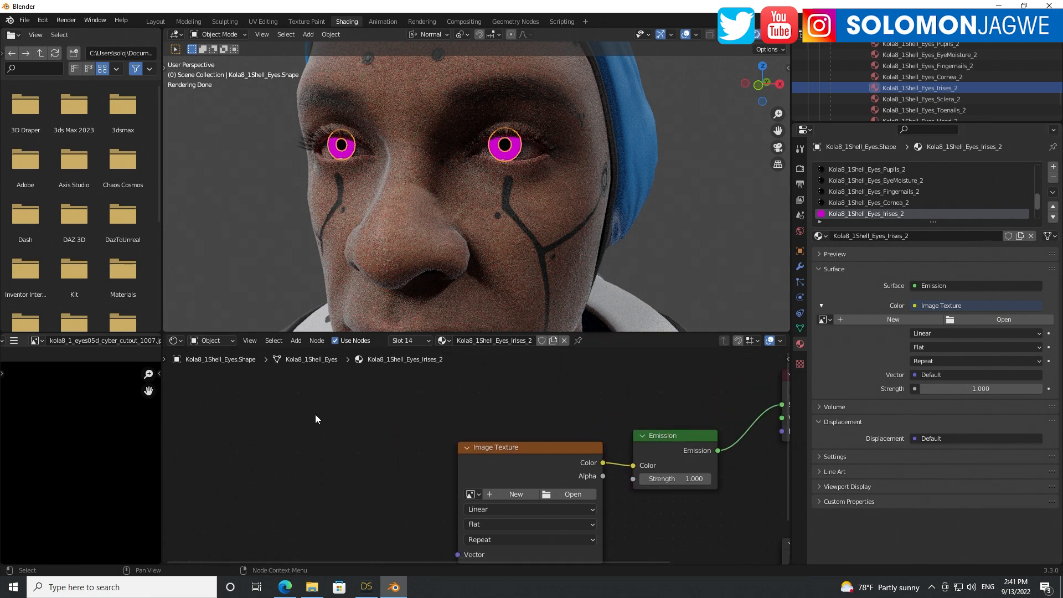
right_click(314, 414)
left_click(251, 425)
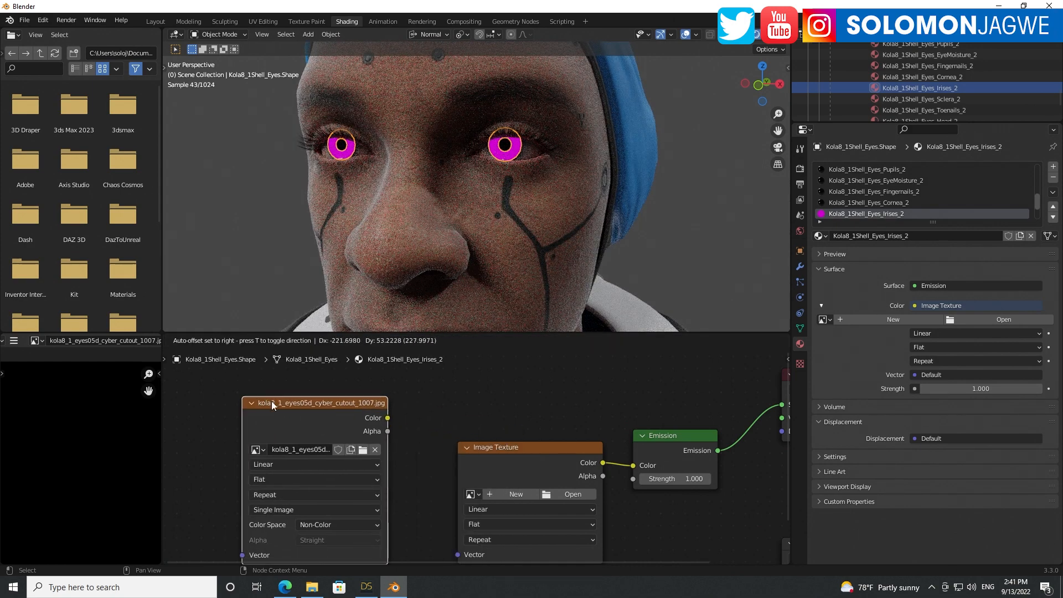
left_click(243, 401)
left_click_drag(521, 445, 482, 419)
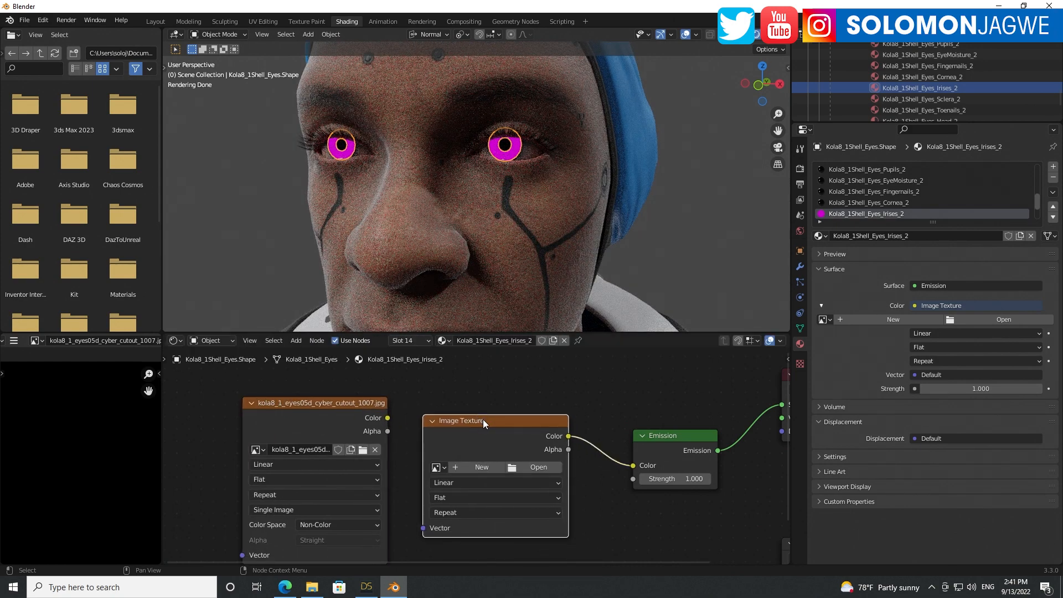
key("x")
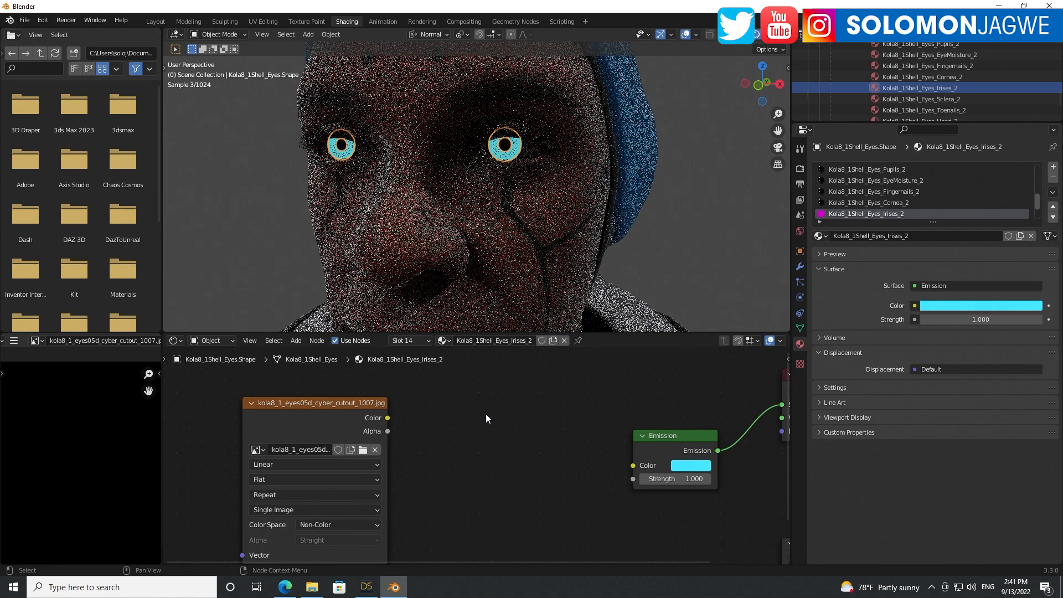
- Link the eye texture's Color to the Emission Color in the irises material and raise the Emission strength to 50.7
left_click_drag(662, 436, 565, 418)
left_click_drag(387, 419, 550, 451)
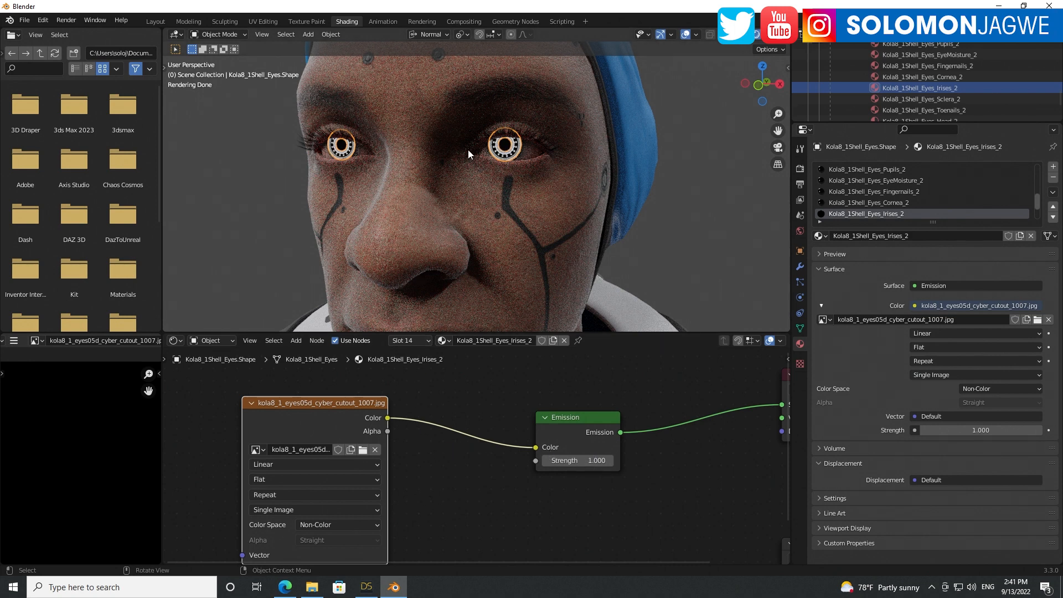
left_click_drag(575, 460, 642, 460)
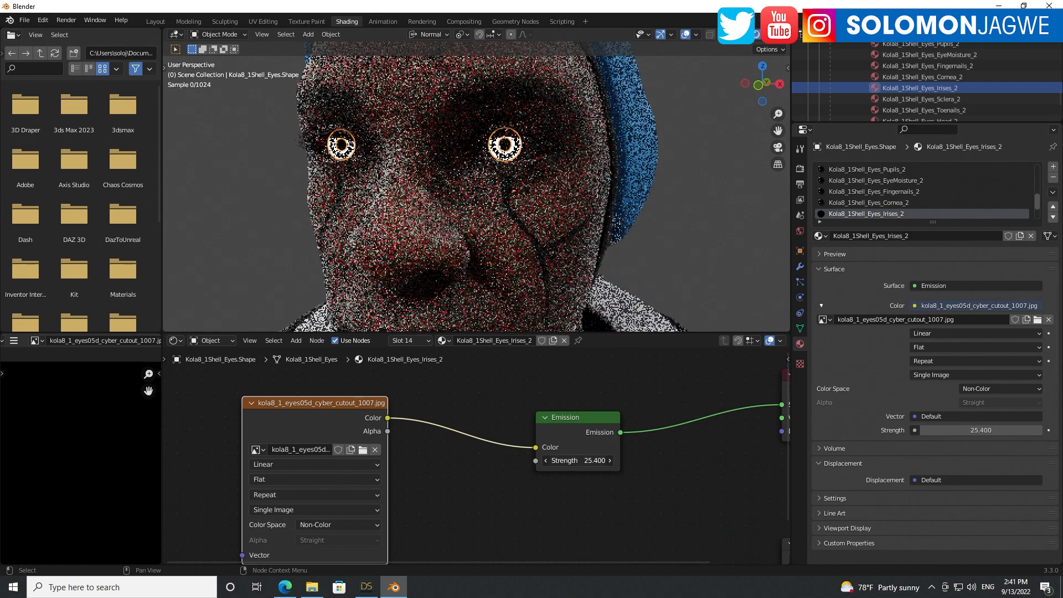
left_click_drag(578, 460, 592, 460)
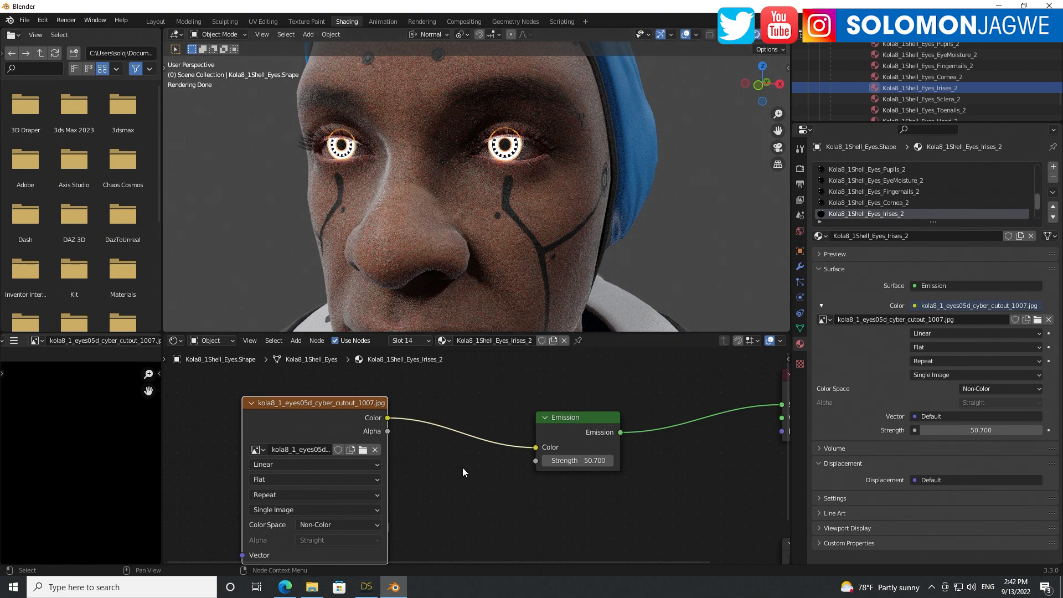
- Insert a Hue Saturation Value node, feeding the eye texture into its Value and its Color output into the Emission Color
left_click_drag(534, 446, 451, 448)
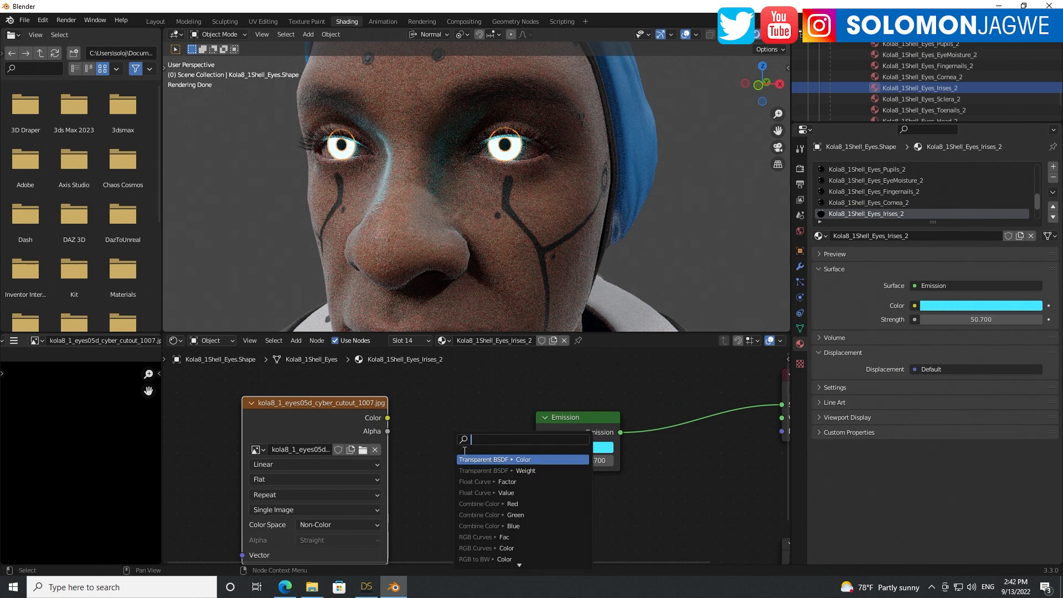
scroll(551, 512, "down", 3)
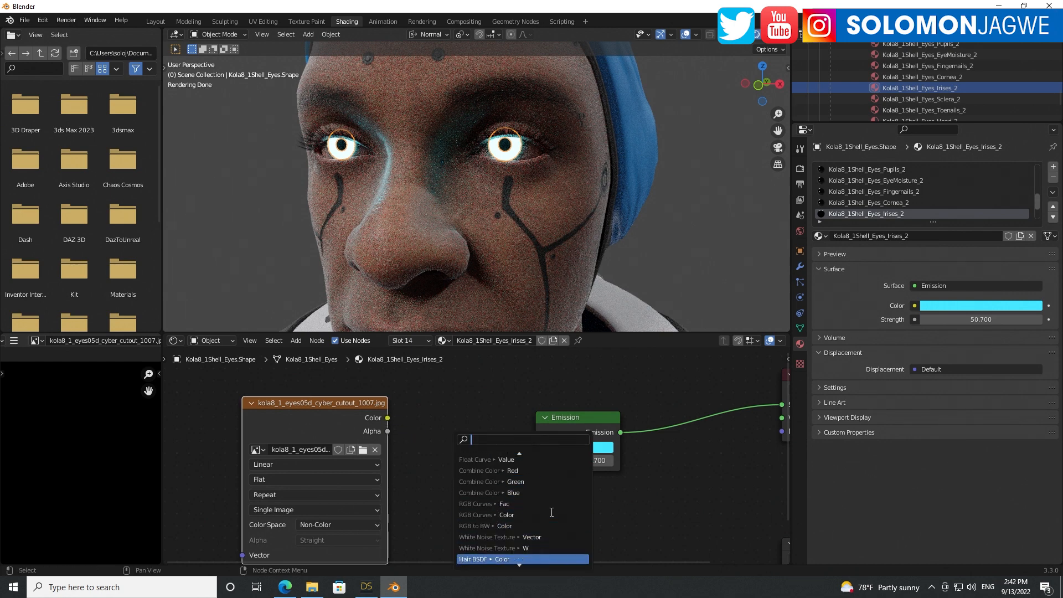
scroll(551, 512, "down", 6)
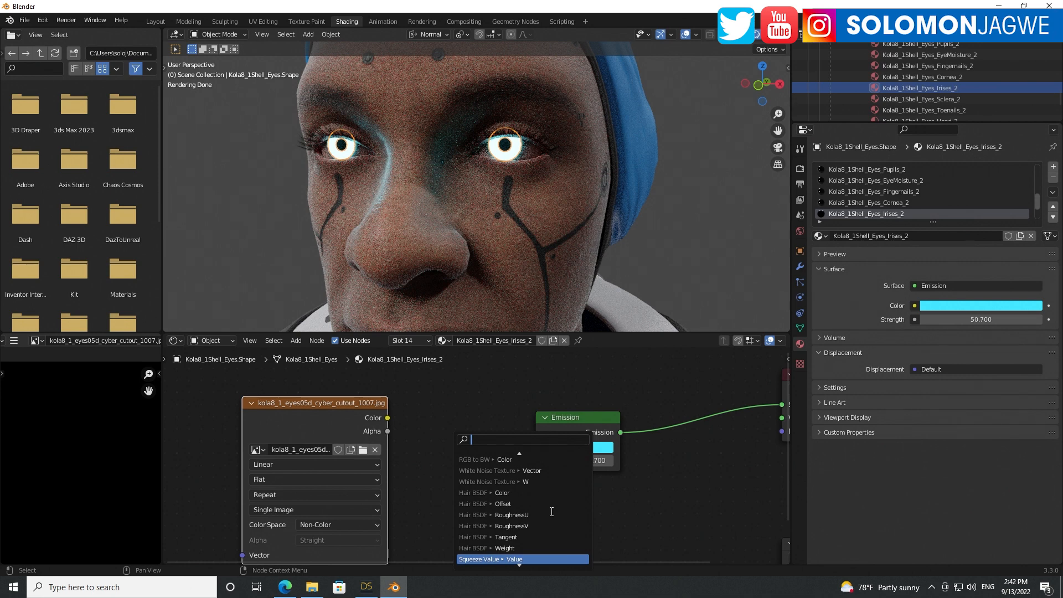
scroll(551, 511, "down", 6)
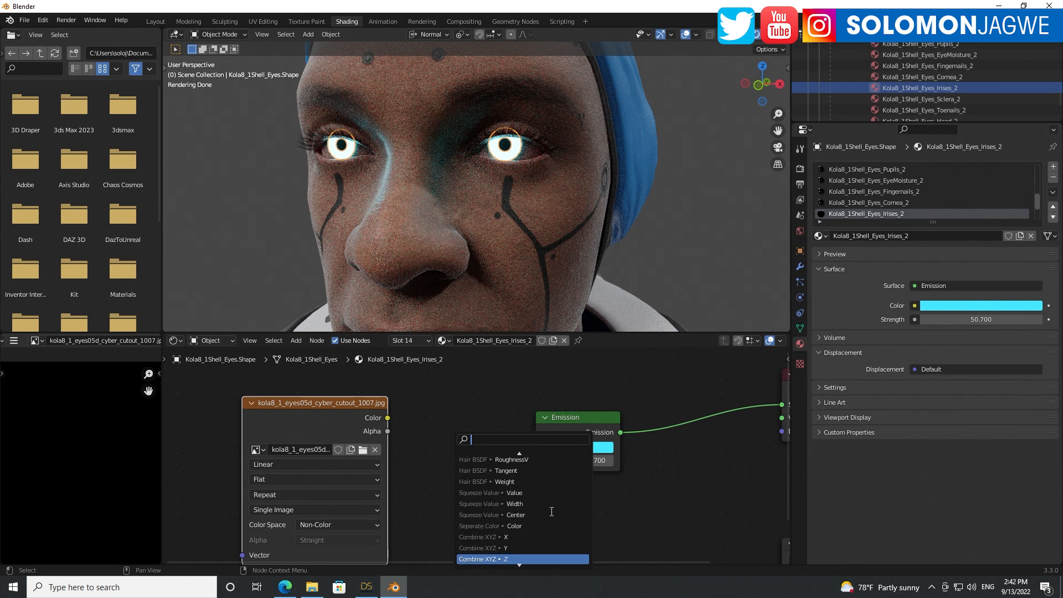
scroll(551, 511, "down", 9)
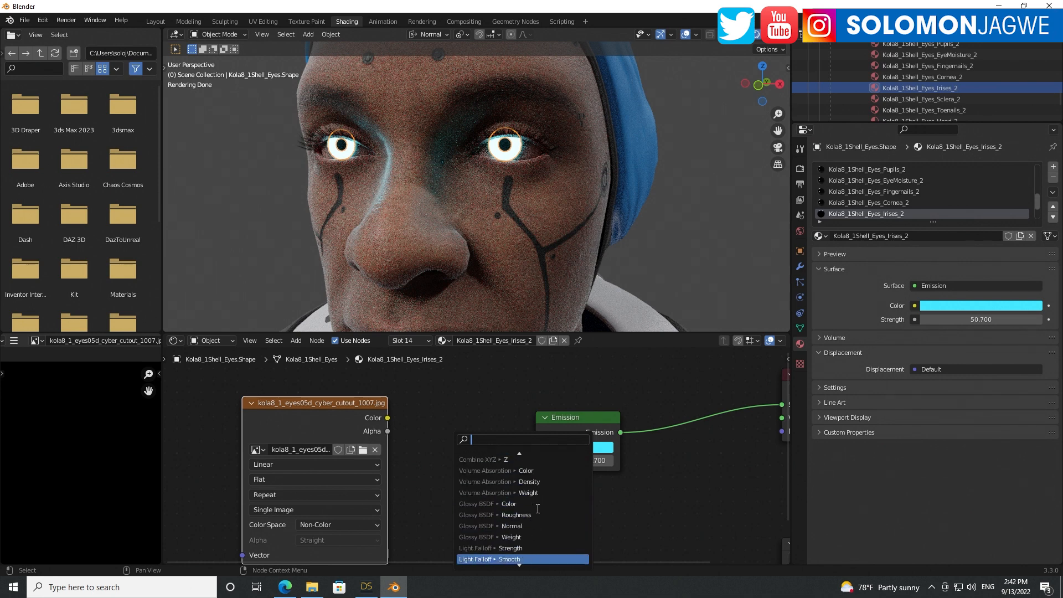
scroll(537, 508, "down", 10)
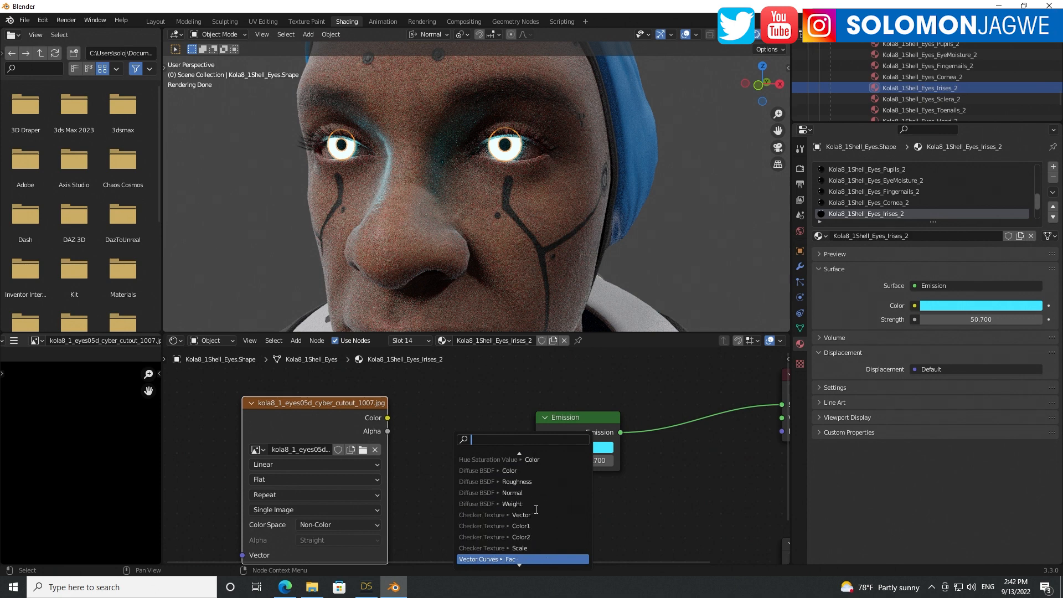
scroll(540, 507, "down", 3)
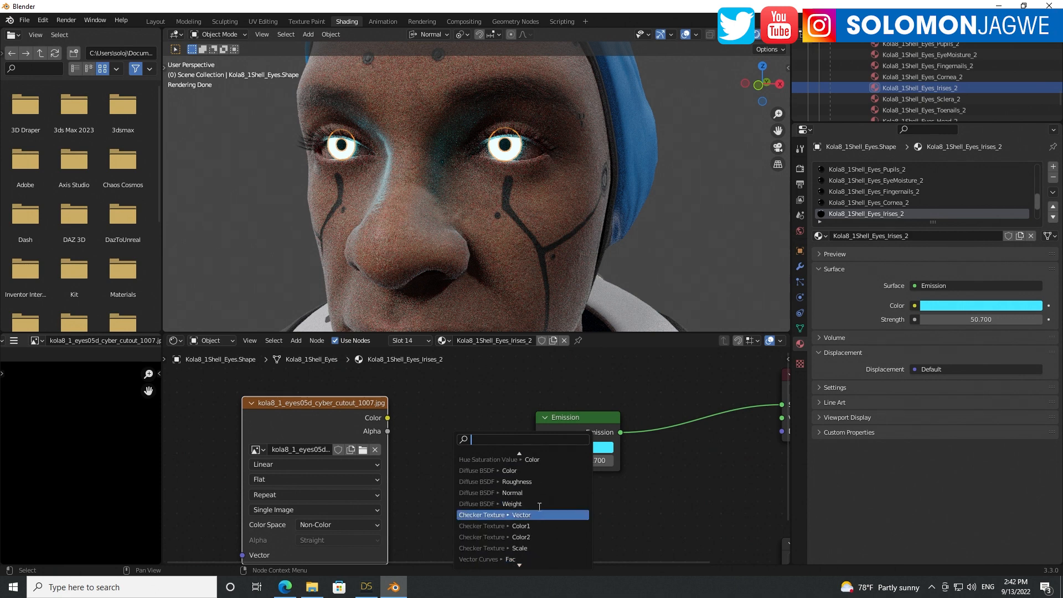
scroll(540, 507, "up", 4)
scroll(539, 507, "up", 6)
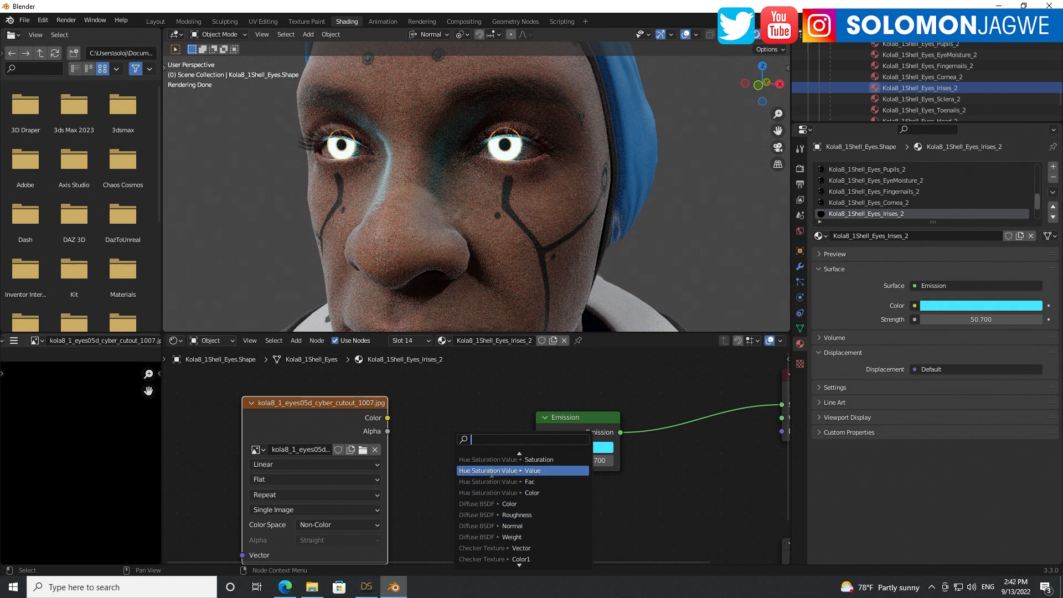
left_click(492, 470)
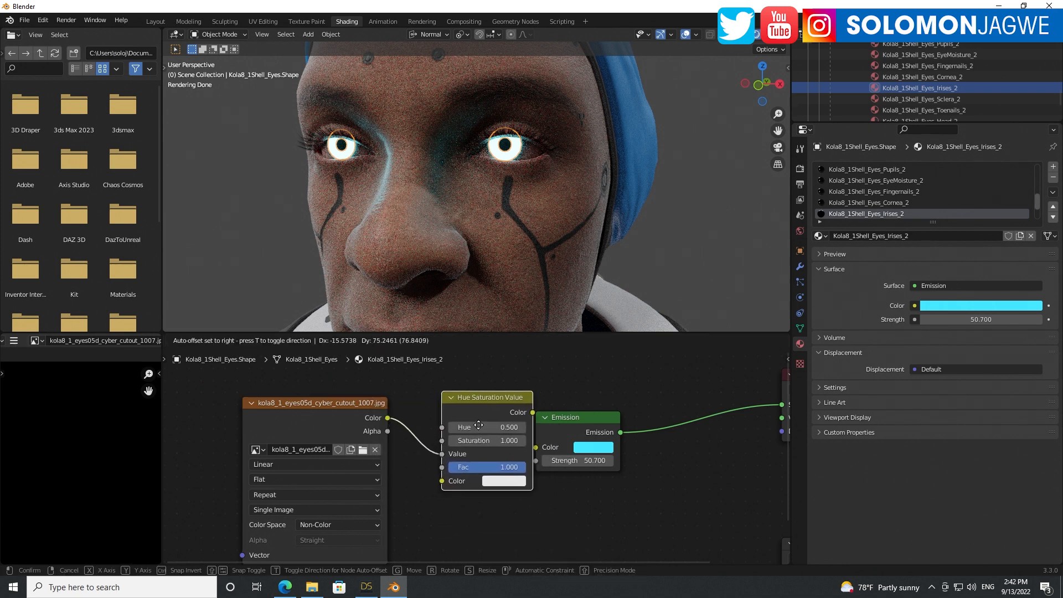
left_click(472, 425)
left_click_drag(563, 423, 602, 412)
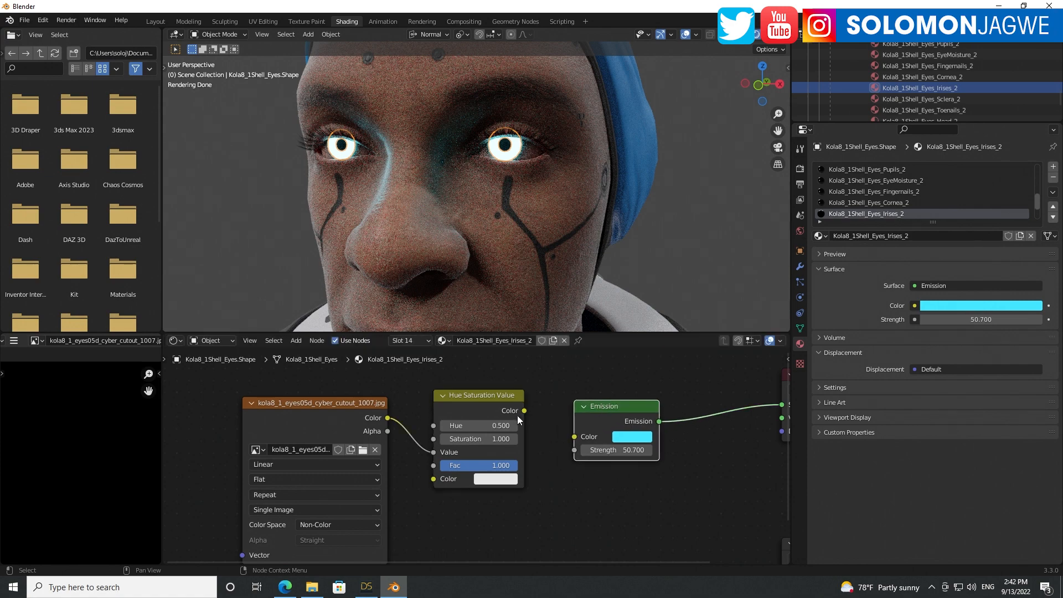
left_click_drag(524, 411, 574, 437)
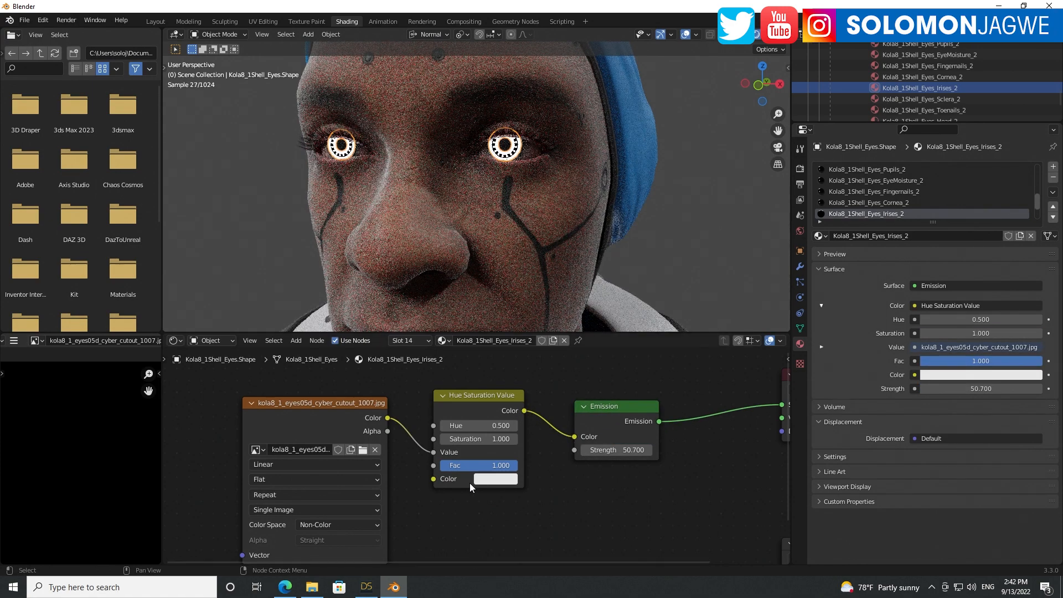
- Set the Hue Saturation Value node's Color to cyan and raise the Emission strength to 410.8
left_click(484, 479)
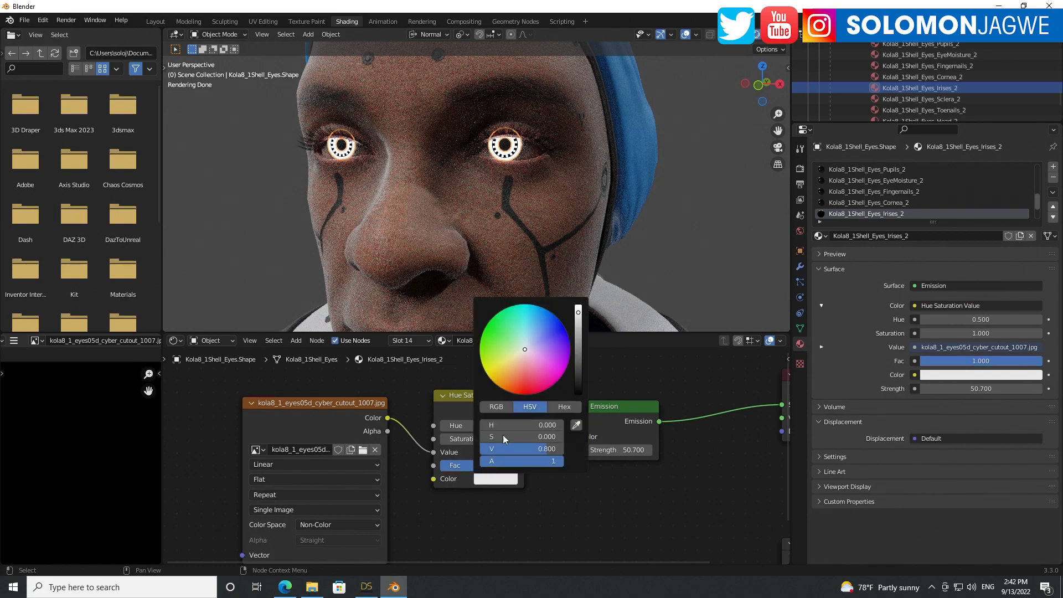
left_click_drag(520, 324, 530, 318)
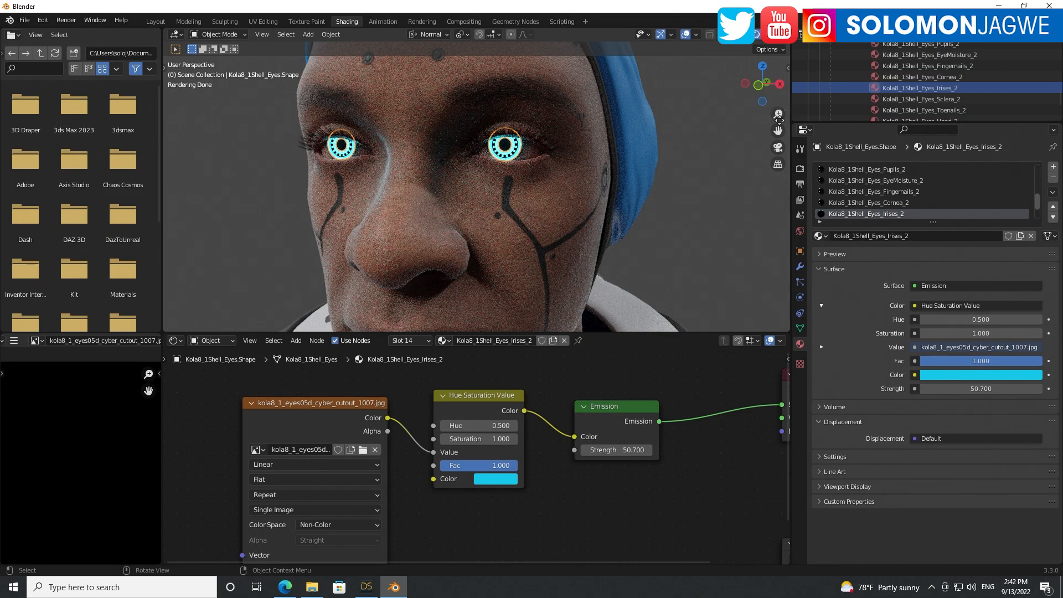
left_click_drag(778, 117, 778, 166)
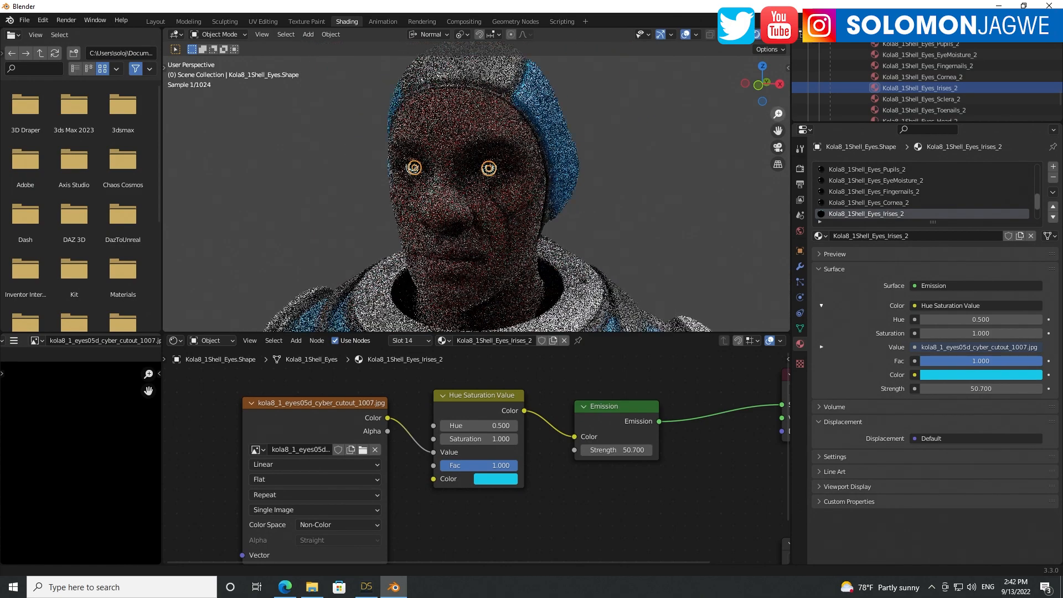
mouse_move(620, 451)
left_mouse_down()
mouse_move(639, 451)
mouse_move(595, 452)
mouse_move(777, 451)
mouse_move(598, 451)
mouse_move(628, 450)
left_mouse_up()
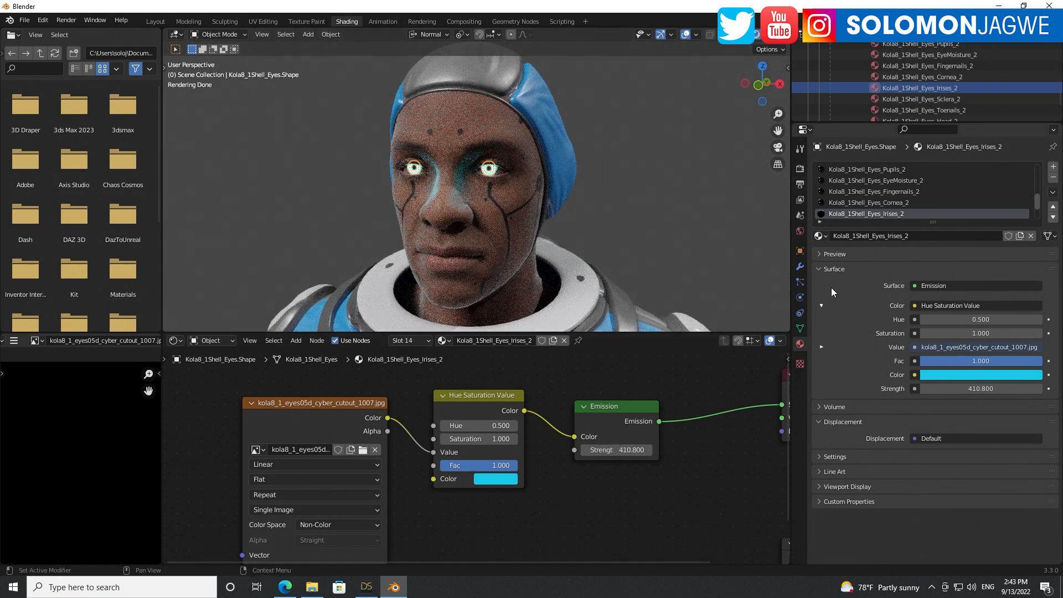
- Set the Cycles render device to GPU Compute and the feature set to Supported
left_click(799, 169)
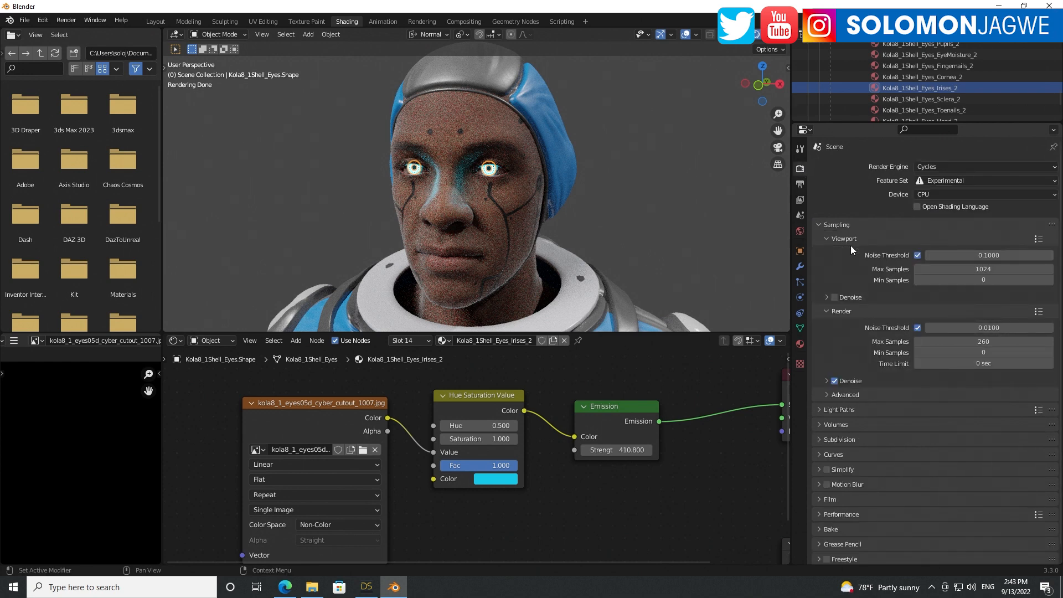
left_click(931, 195)
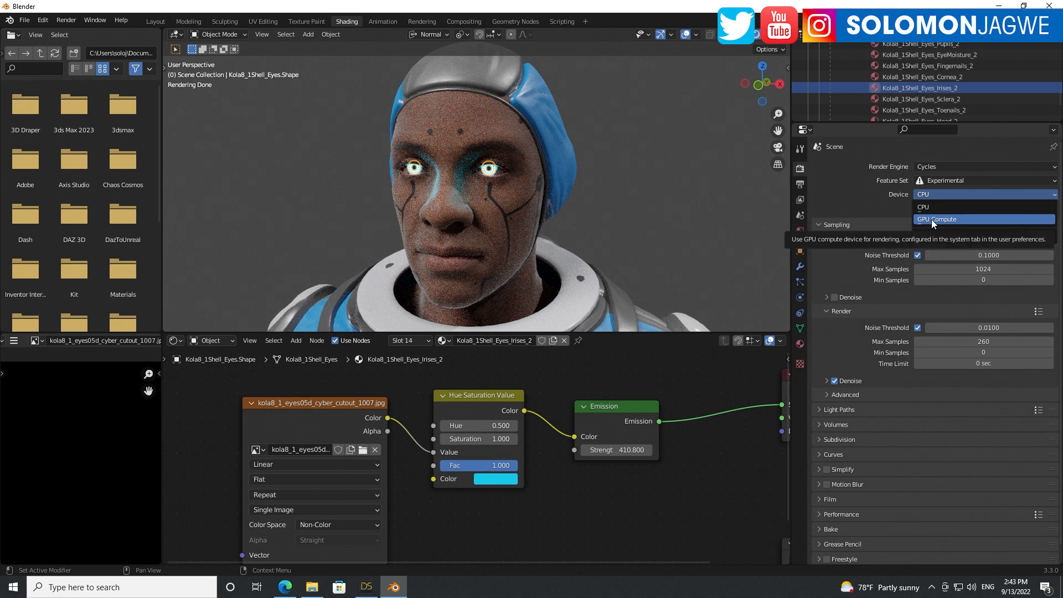
left_click(931, 219)
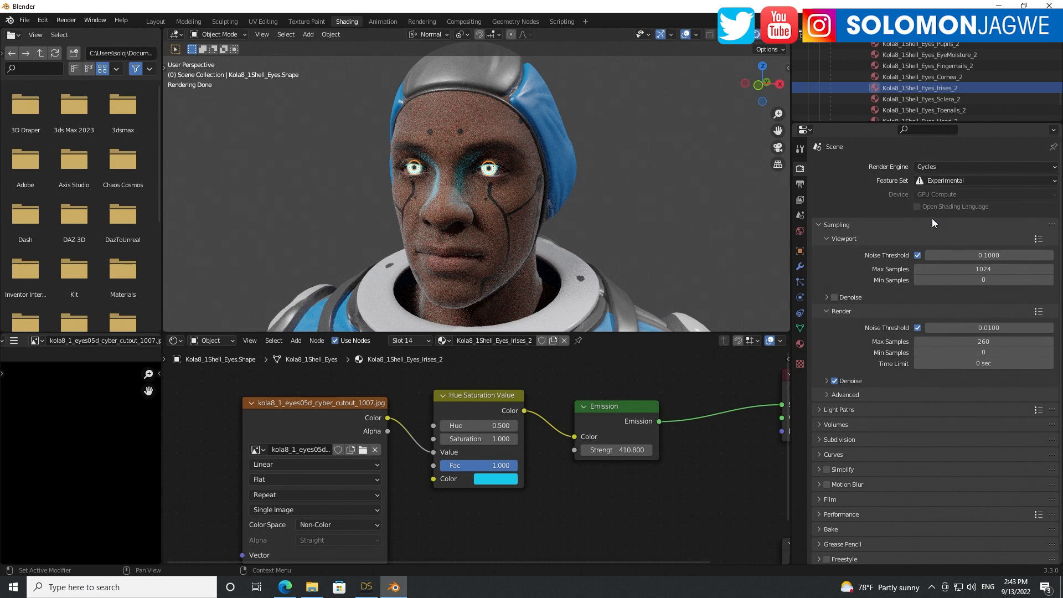
left_click(942, 181)
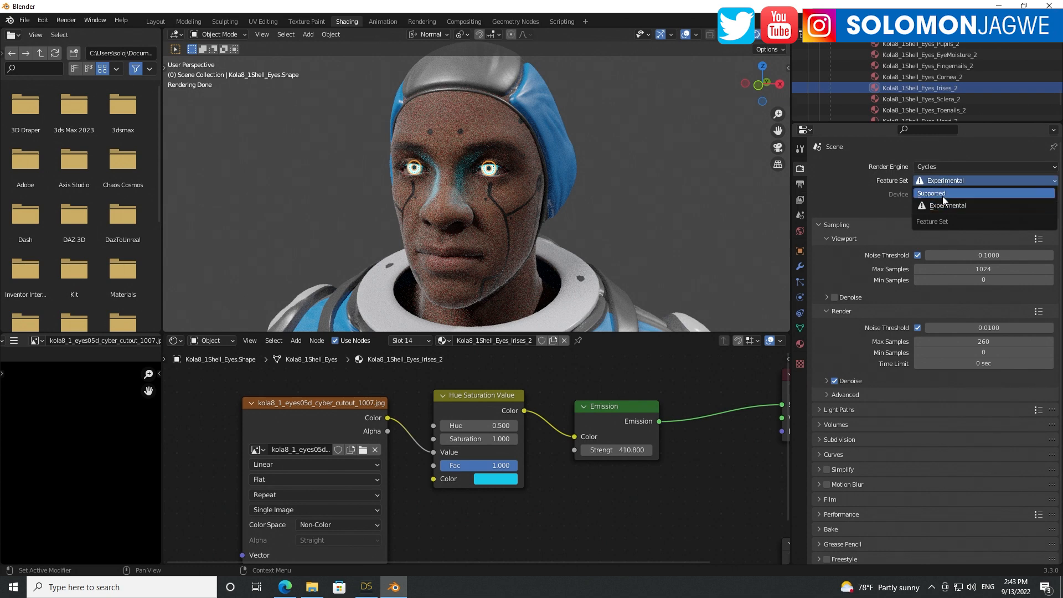
left_click(942, 193)
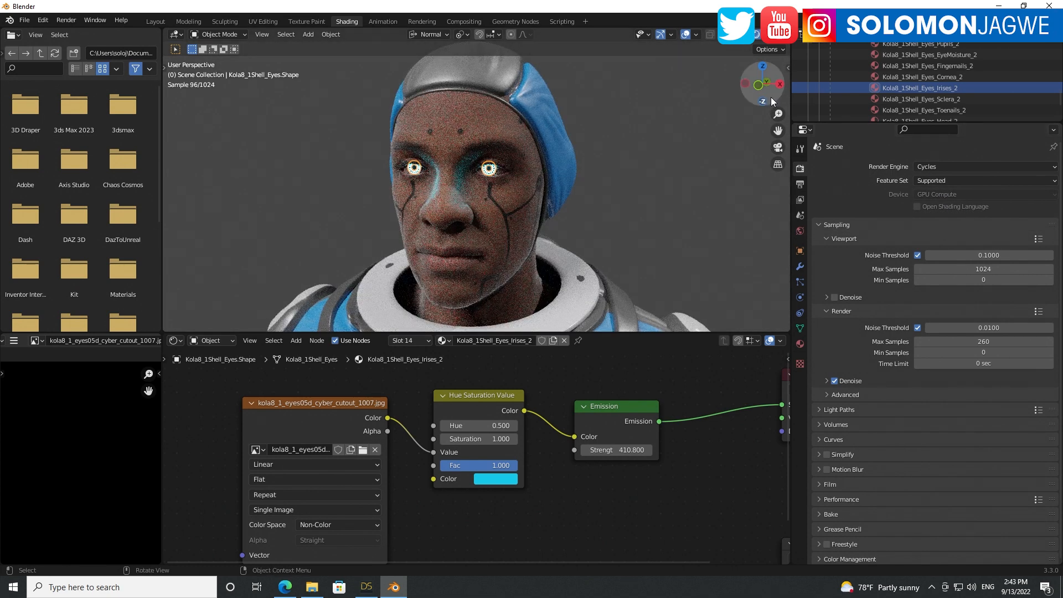
- Check the glowing eyes from both sides of the face and unhide the UE G8M Helmet.Shape object
left_click_drag(762, 83, 742, 83)
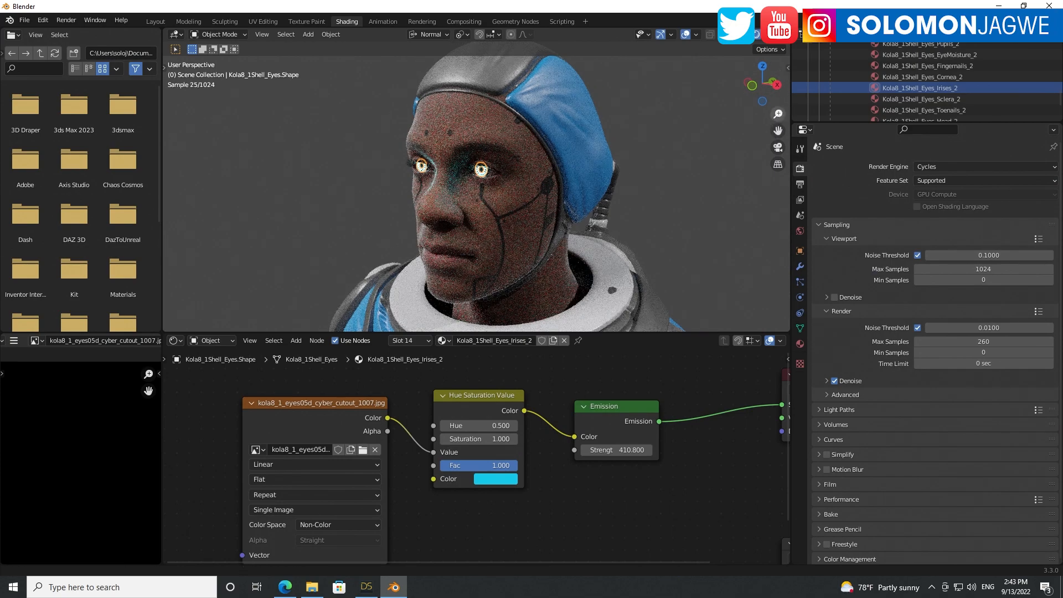
left_click_drag(778, 114, 778, 80)
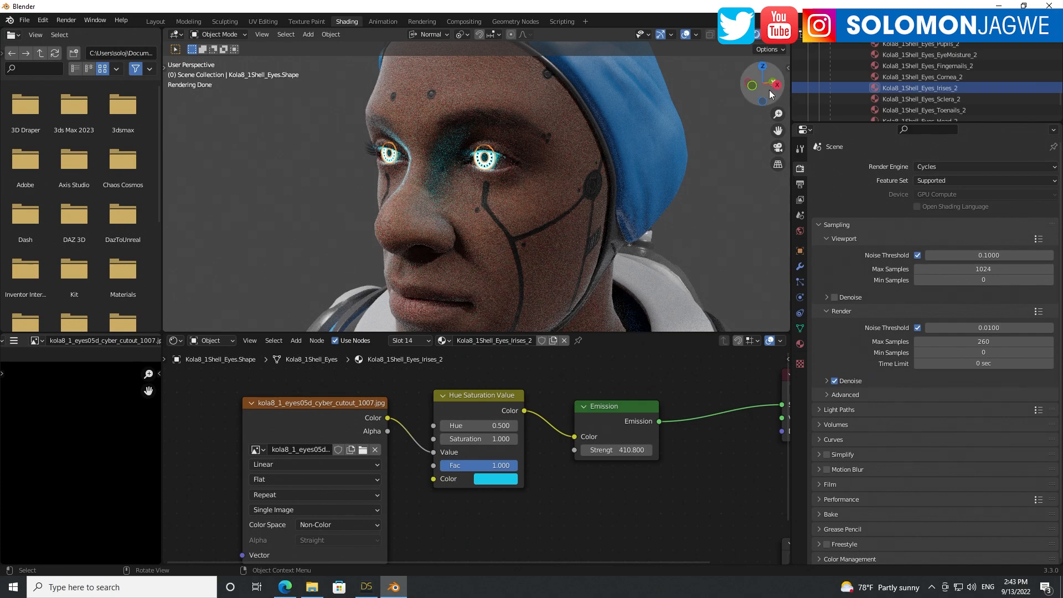
left_click_drag(765, 92, 878, 92)
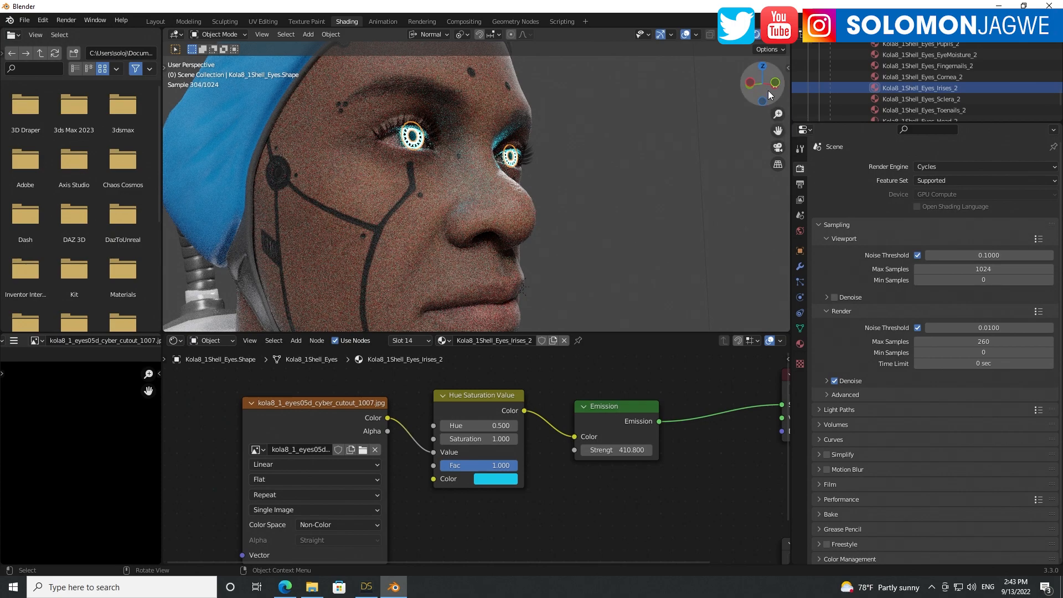
left_click_drag(770, 93, 675, 93)
left_click_drag(776, 113, 776, 189)
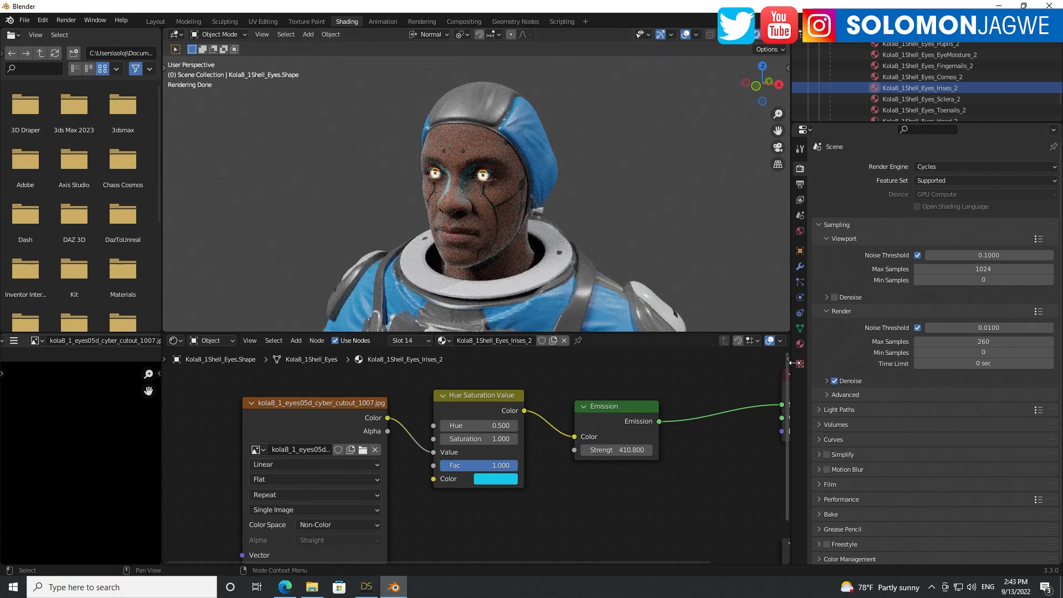
left_click_drag(845, 118, 853, 280)
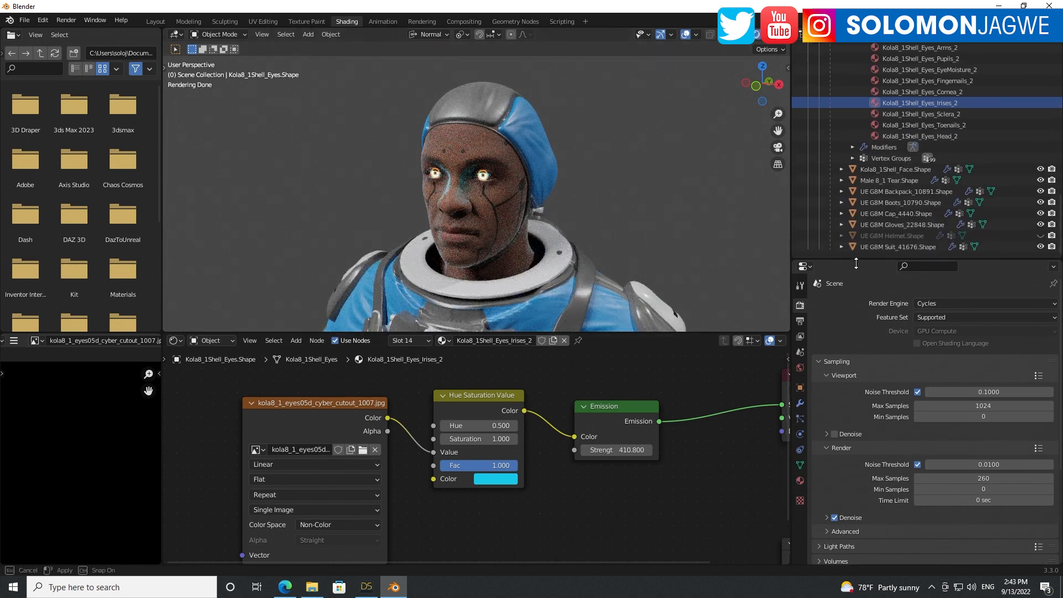
scroll(878, 264, "up", 3)
left_click(892, 255)
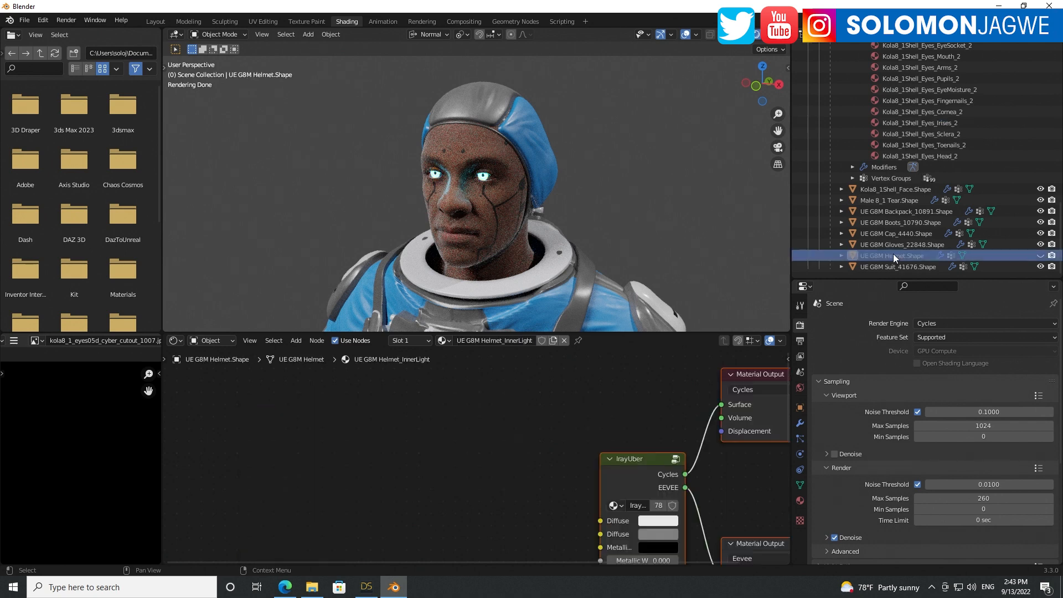
left_click(1040, 255)
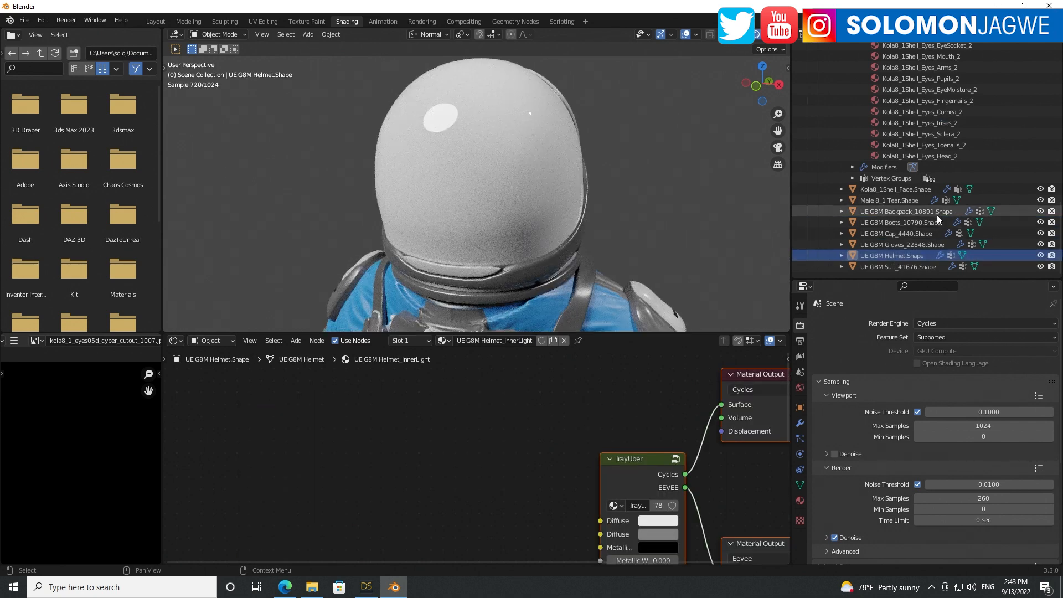
- Expand the helmet's material list, select the UE G8M Helmet_Glass material and bring its shader nodes into view
left_click(840, 256)
scroll(919, 210, "down", 3)
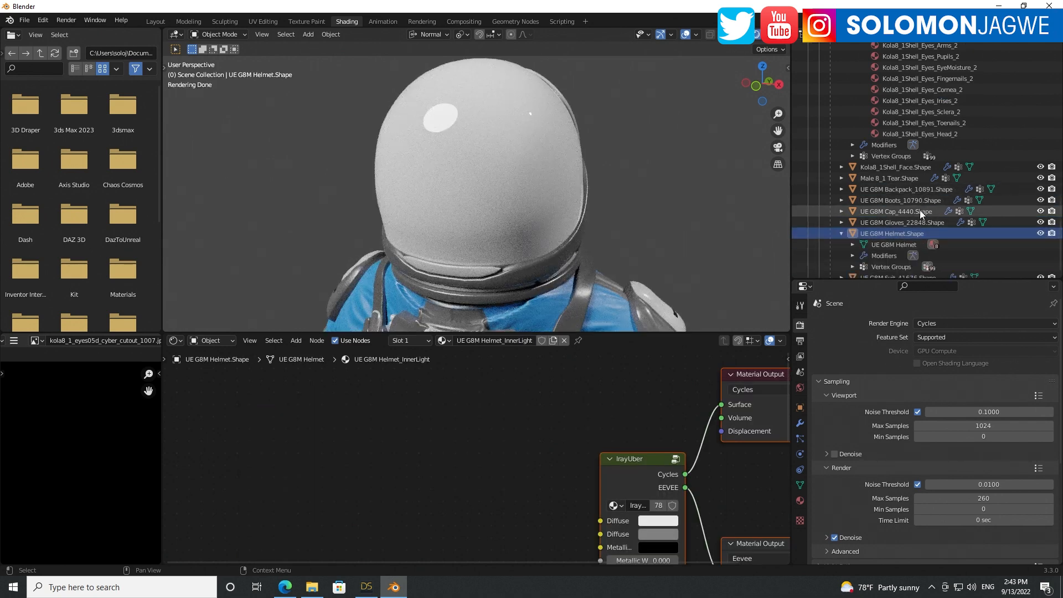
left_click(853, 234)
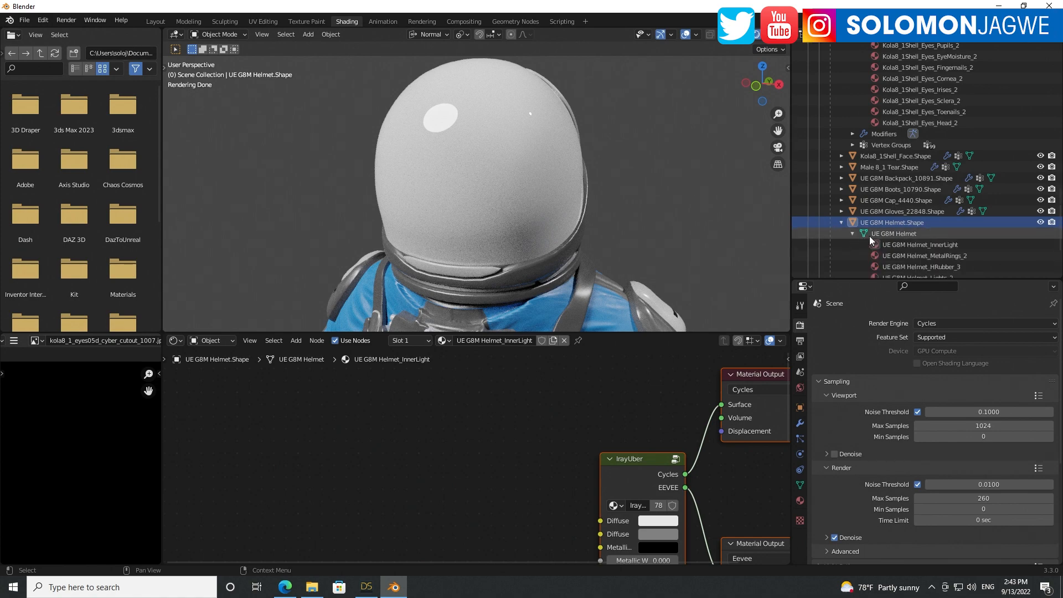
scroll(908, 216, "down", 4)
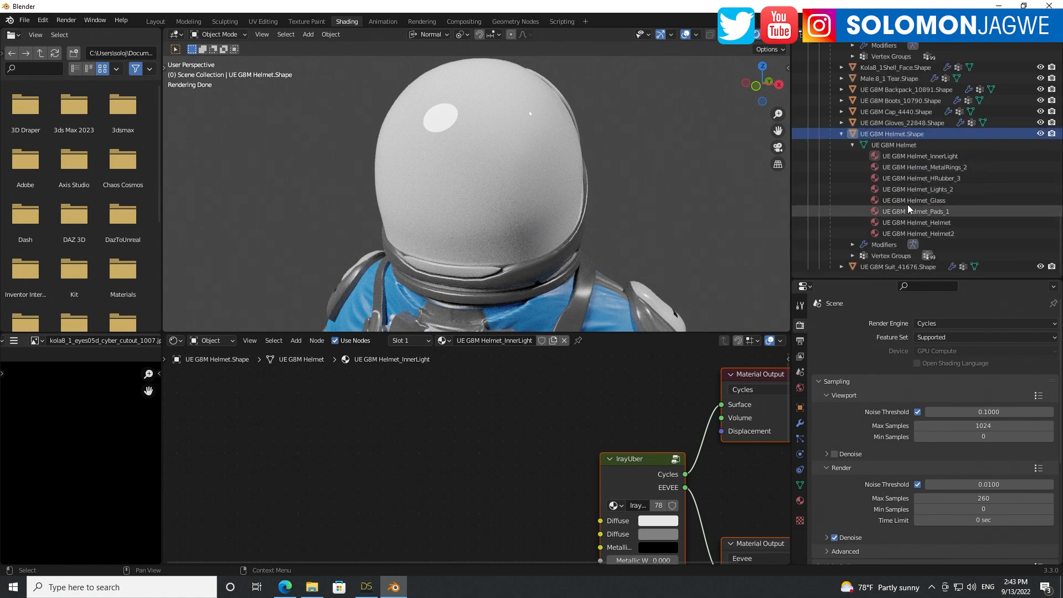
left_click(878, 200)
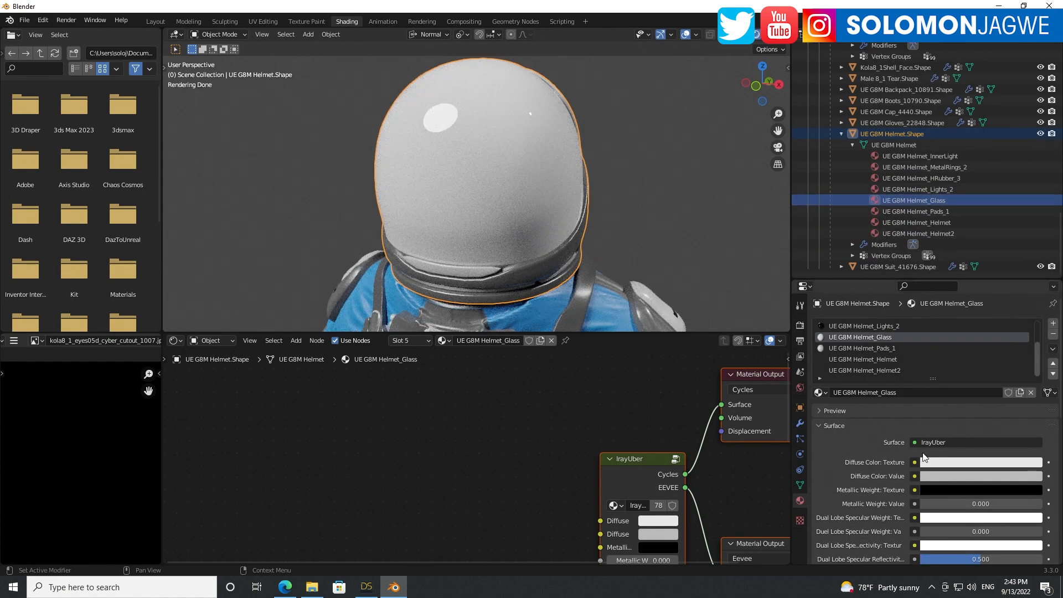
right_click(583, 417)
middle_click_drag(658, 394, 465, 341)
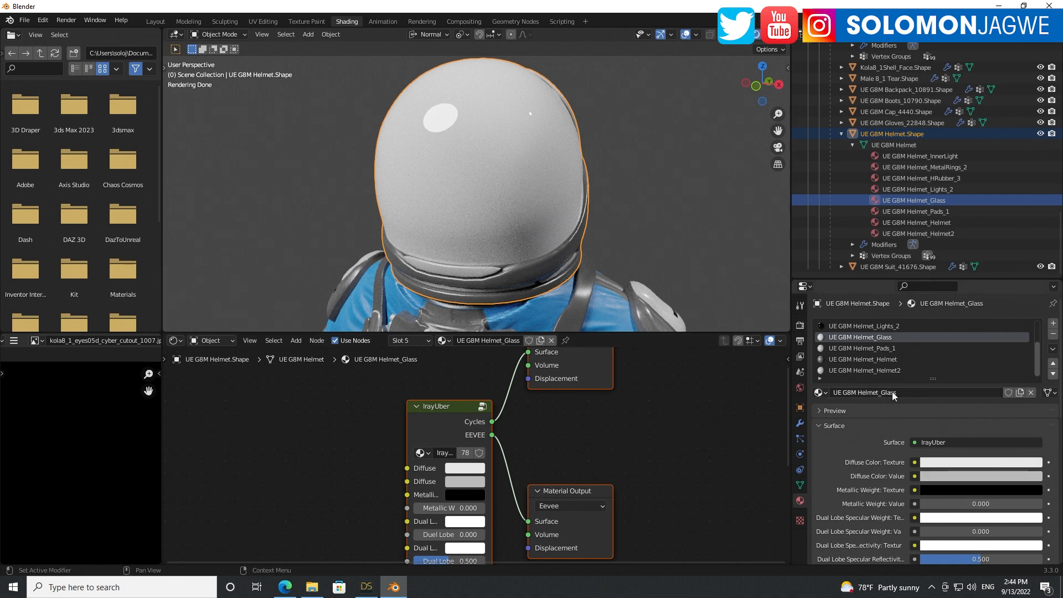
- Set the UE G8M Helmet_Glass material's Cutout Opacity to 0.092 and its Cutout color to pale cyan (H 0.463, S 0.584)
scroll(680, 476, "down", 10, "shift")
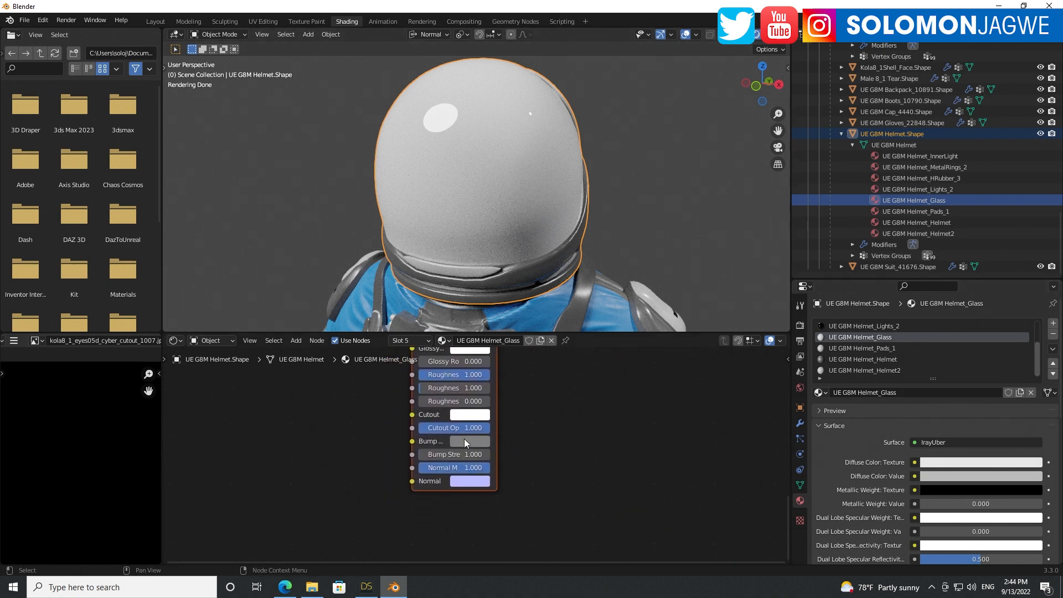
left_click_drag(470, 427, 440, 427)
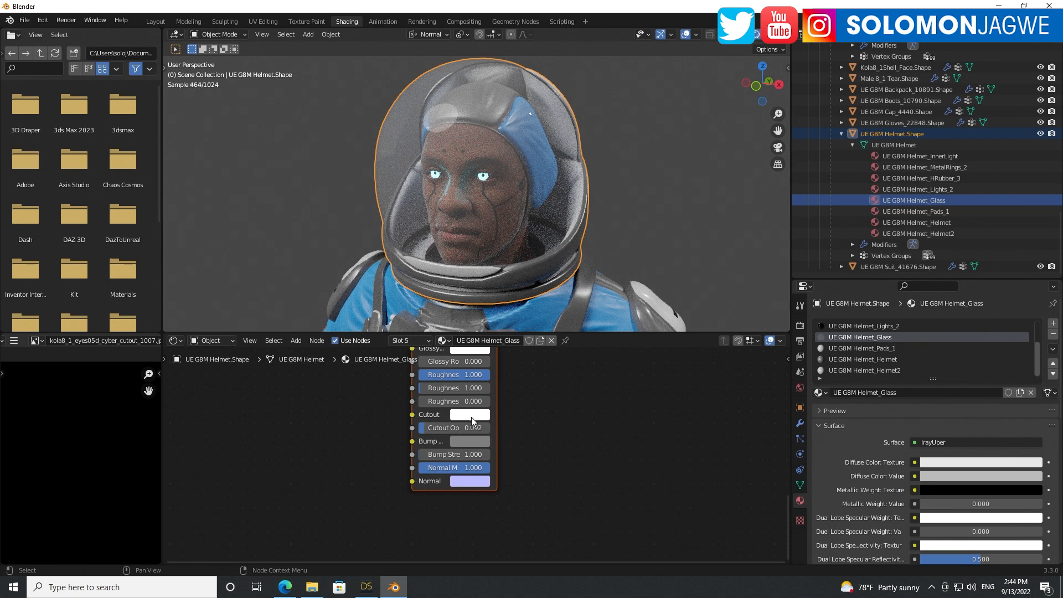
left_click(472, 414)
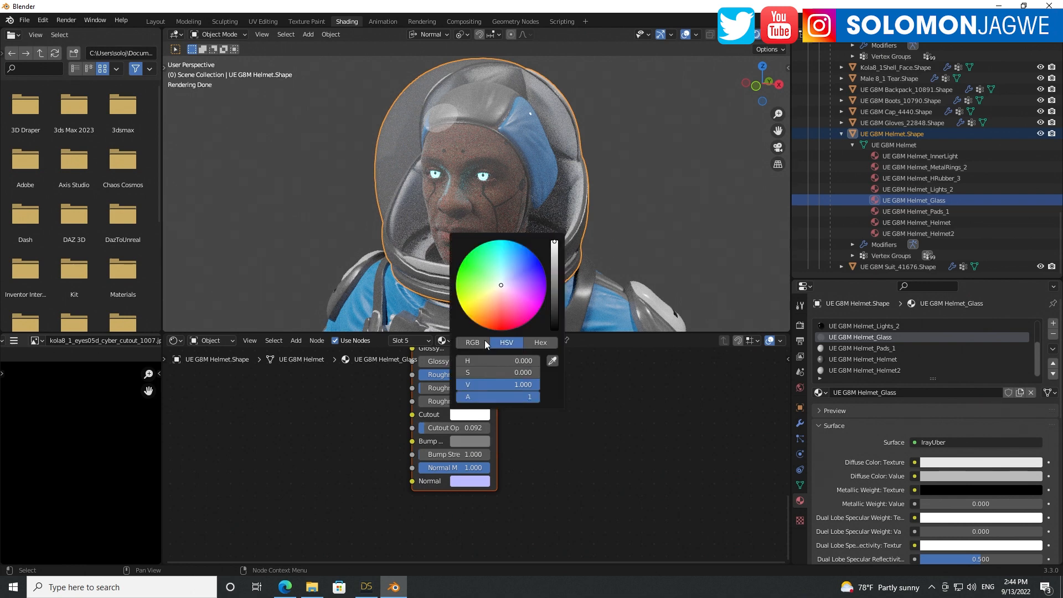
left_click(501, 270)
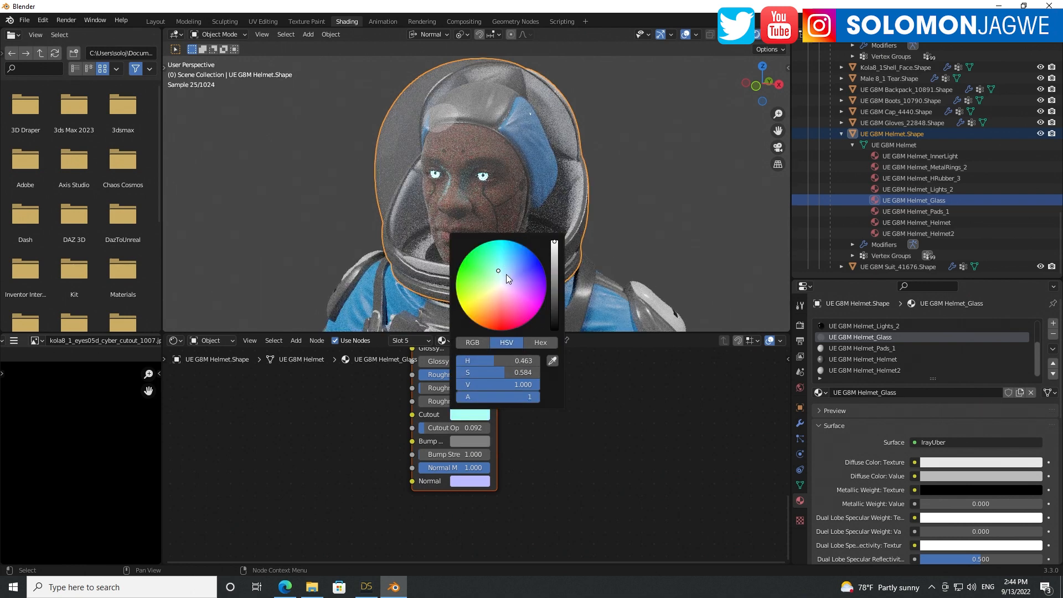
- Enlarge the 3D viewport, deselect the helmet and inspect the transparent glass and helmet from the side and back
left_click_drag(597, 333, 597, 462)
left_click(696, 275)
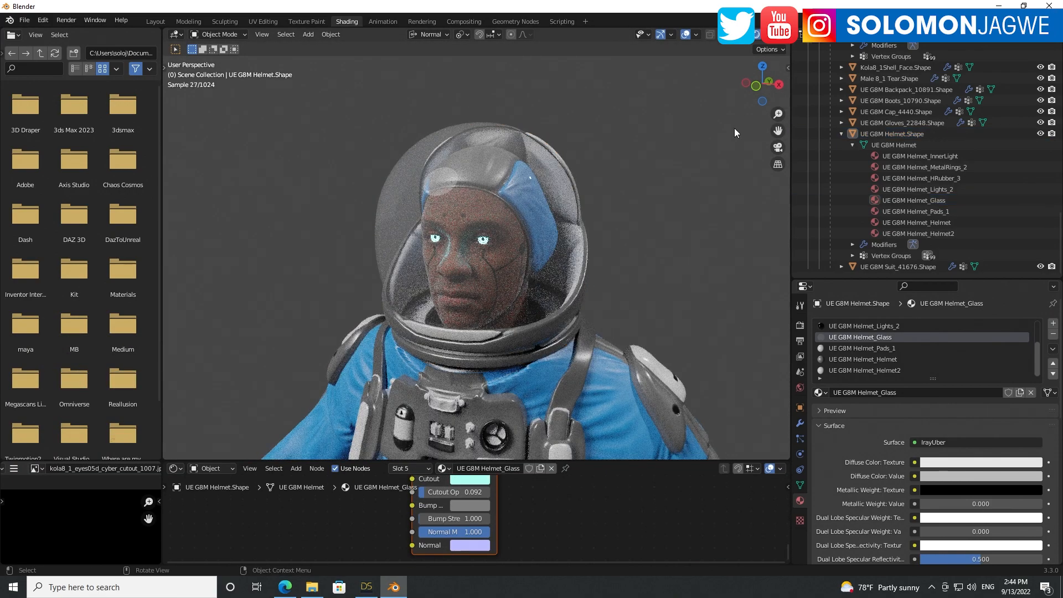
left_click_drag(761, 92, 563, 254)
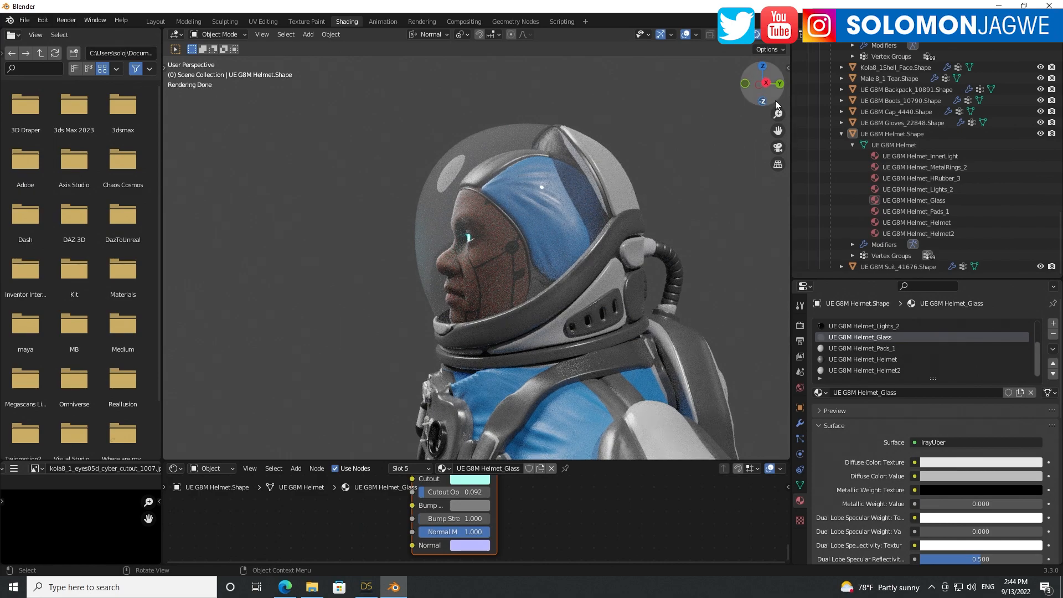
left_click_drag(773, 100, 686, 101)
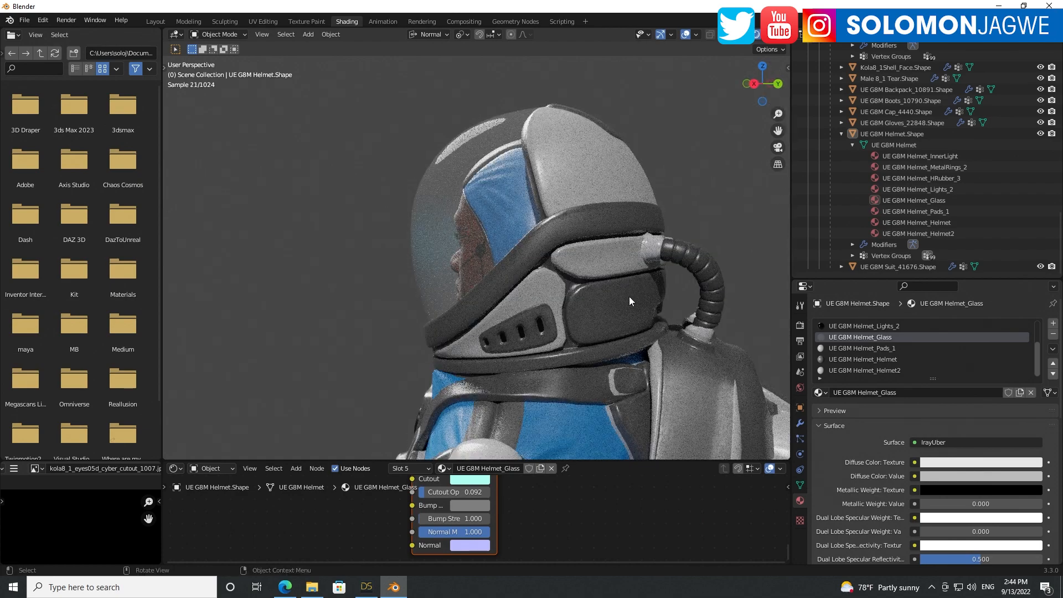
left_click_drag(778, 130, 656, 78)
left_click_drag(762, 88, 728, 90)
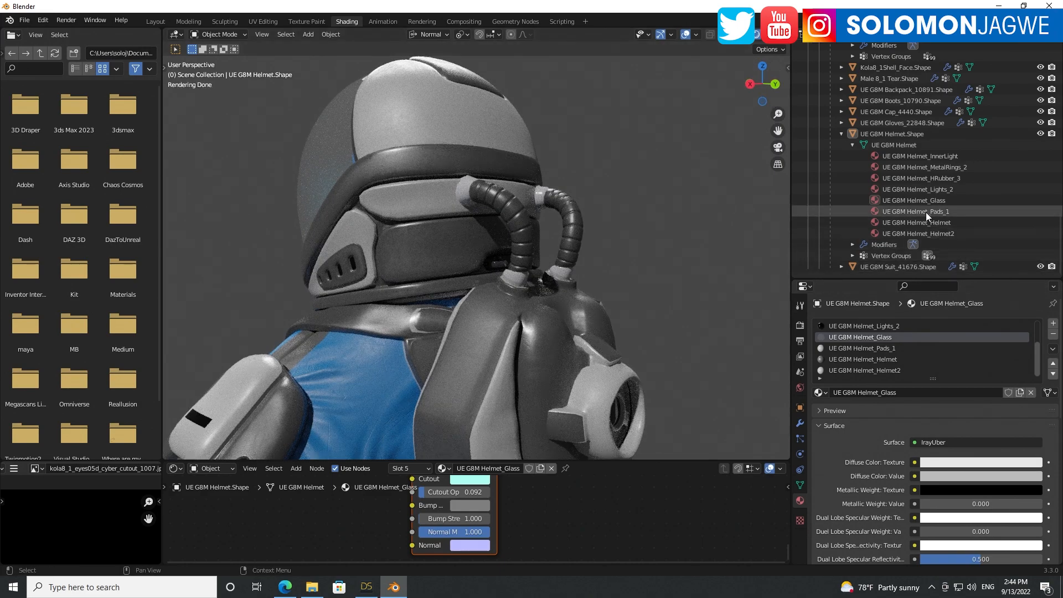
- Select the UE G8M Helmet_Lights_2 material and change its surface shader to Emission
left_click(945, 189)
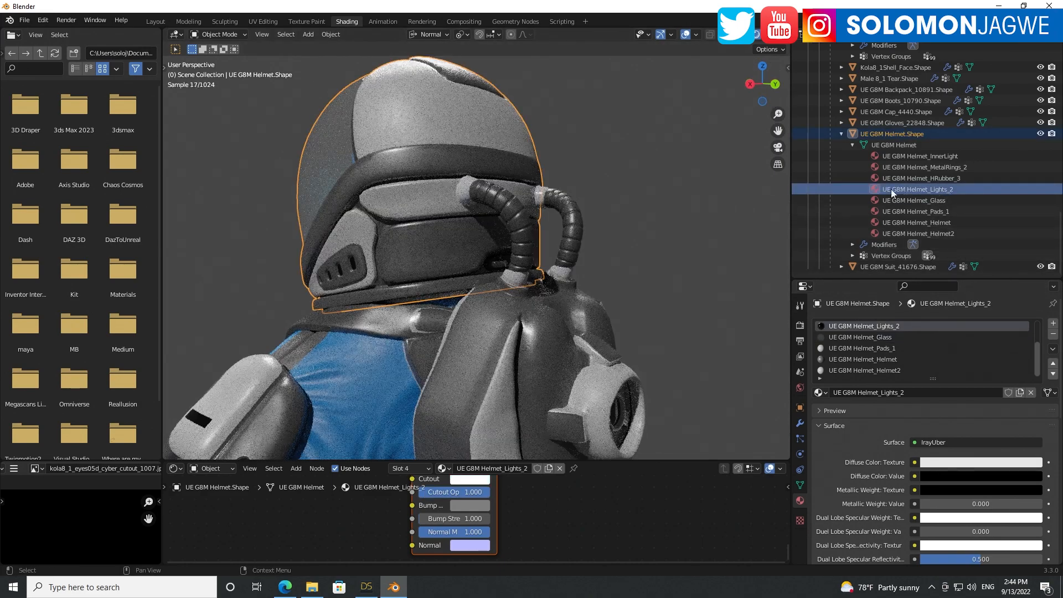
left_click(877, 188)
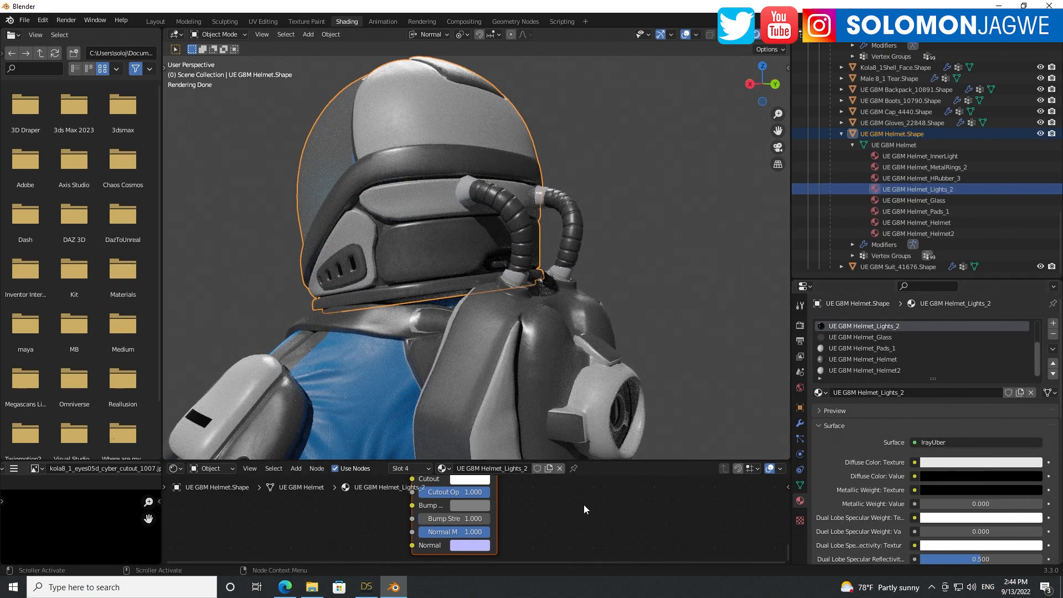
middle_click_drag(583, 504, 602, 558)
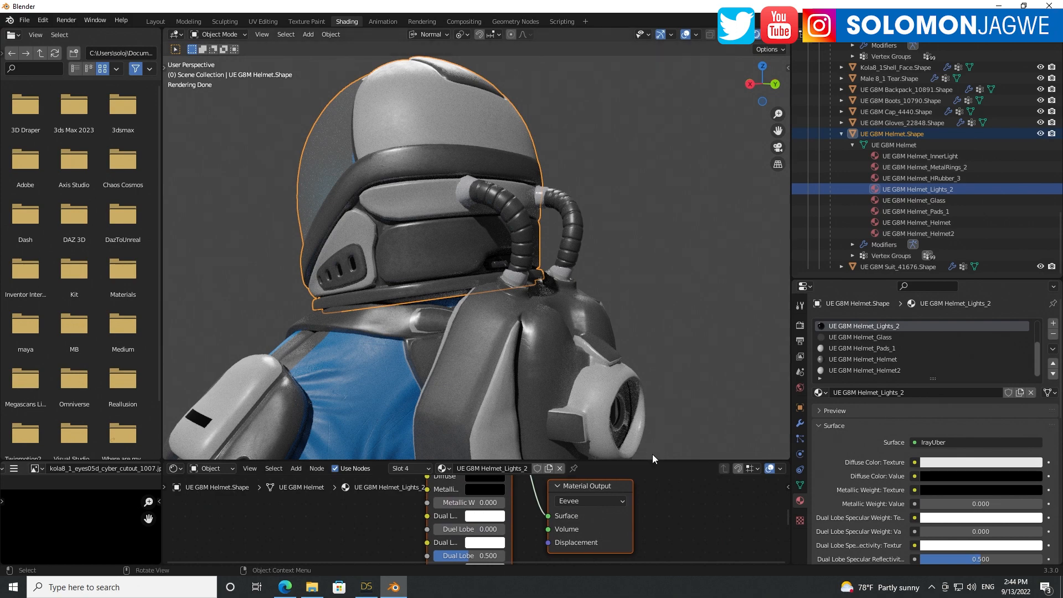
middle_click_drag(665, 529, 622, 490)
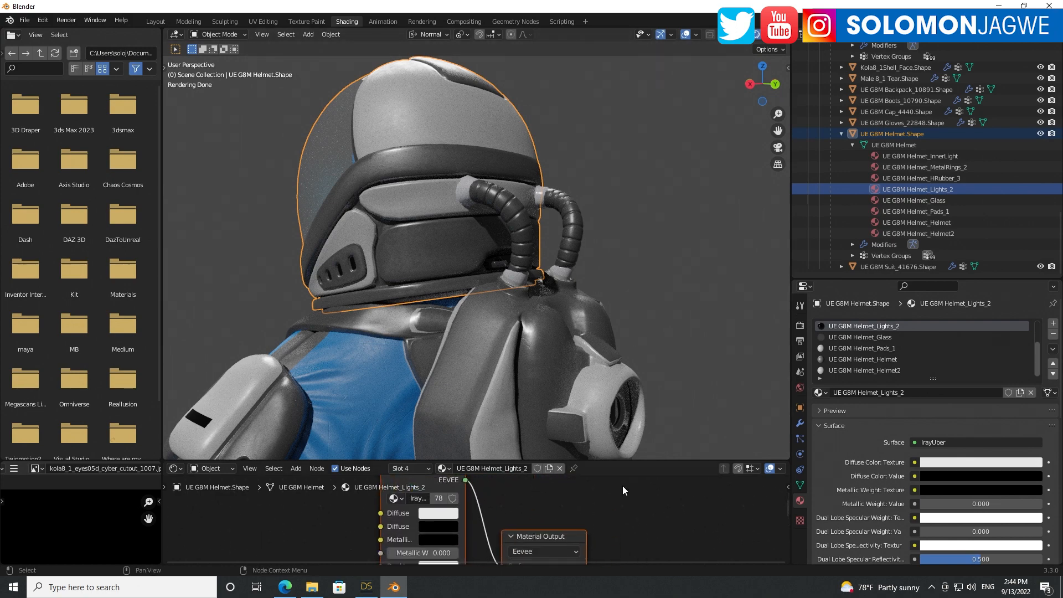
left_click(940, 443)
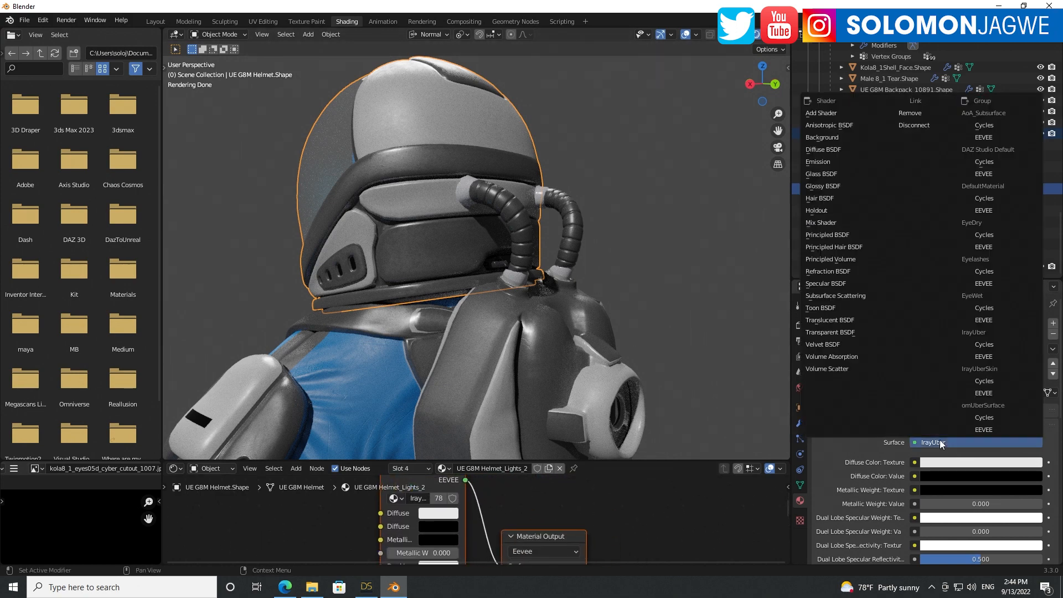
left_click(822, 161)
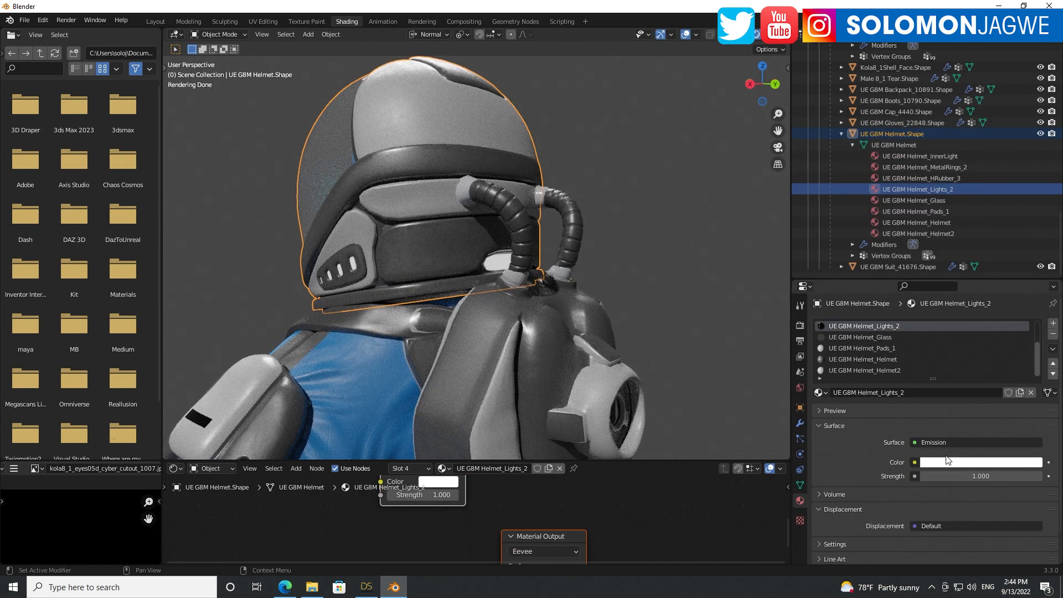
- Set the helmet lights' emission color to green and the strength to 80.4
left_click(946, 464)
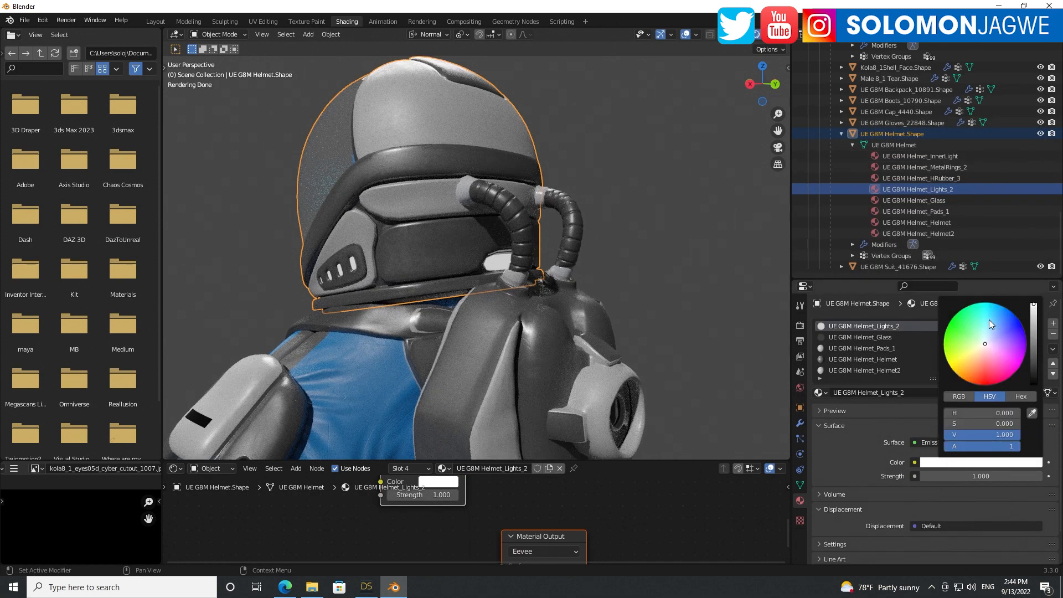
mouse_move(989, 320)
left_mouse_down()
mouse_move(996, 312)
mouse_move(1000, 325)
mouse_move(961, 316)
left_mouse_up()
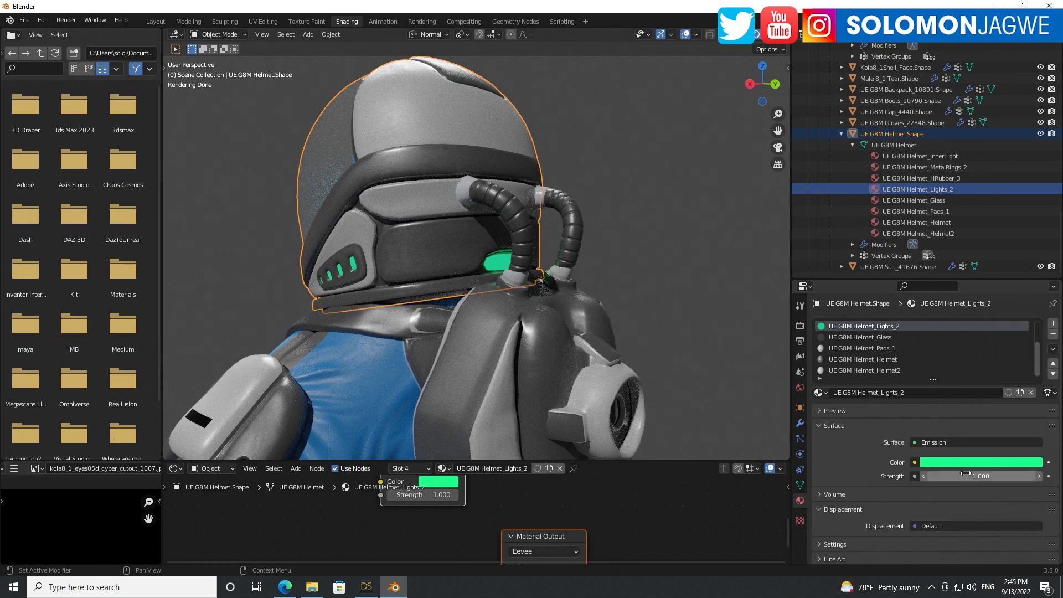
mouse_move(965, 474)
left_mouse_down()
mouse_move(1020, 474)
mouse_move(955, 482)
left_mouse_up()
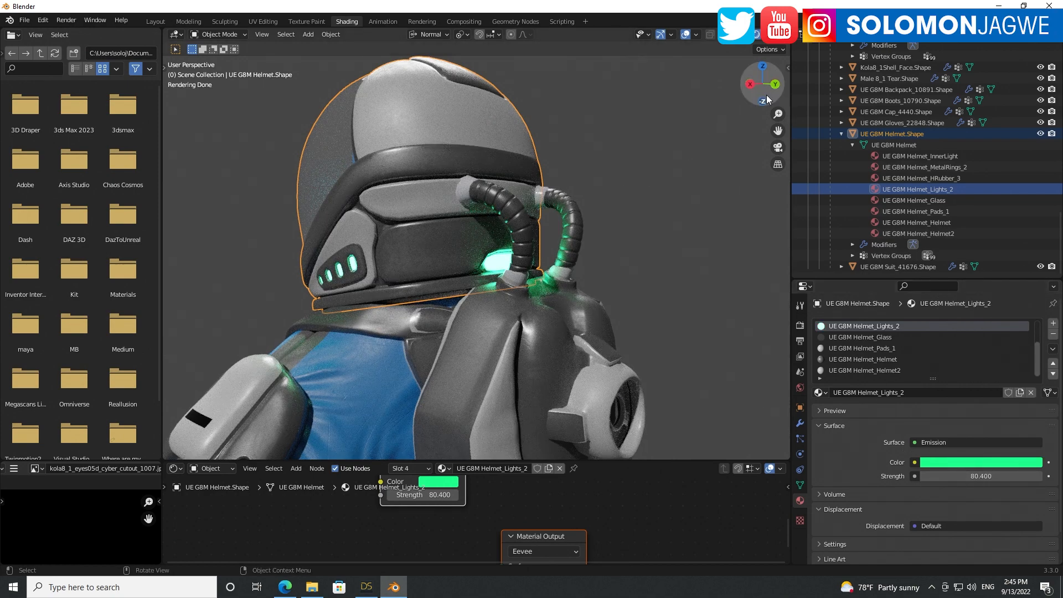
- Select the UE G8M Helmet_InnerLight material and switch its surface shader to Emission
mouse_move(763, 84)
left_mouse_down()
mouse_move(781, 84)
mouse_move(753, 98)
left_mouse_up()
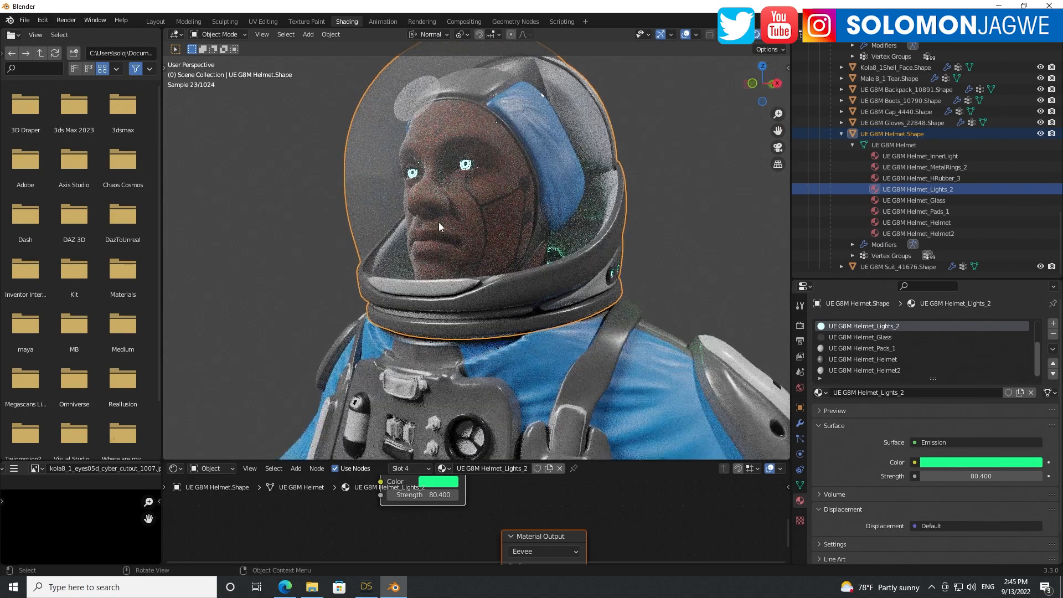
mouse_move(759, 88)
left_mouse_down()
mouse_move(759, 108)
mouse_move(756, 98)
left_mouse_up()
left_click_drag(446, 247, 526, 211)
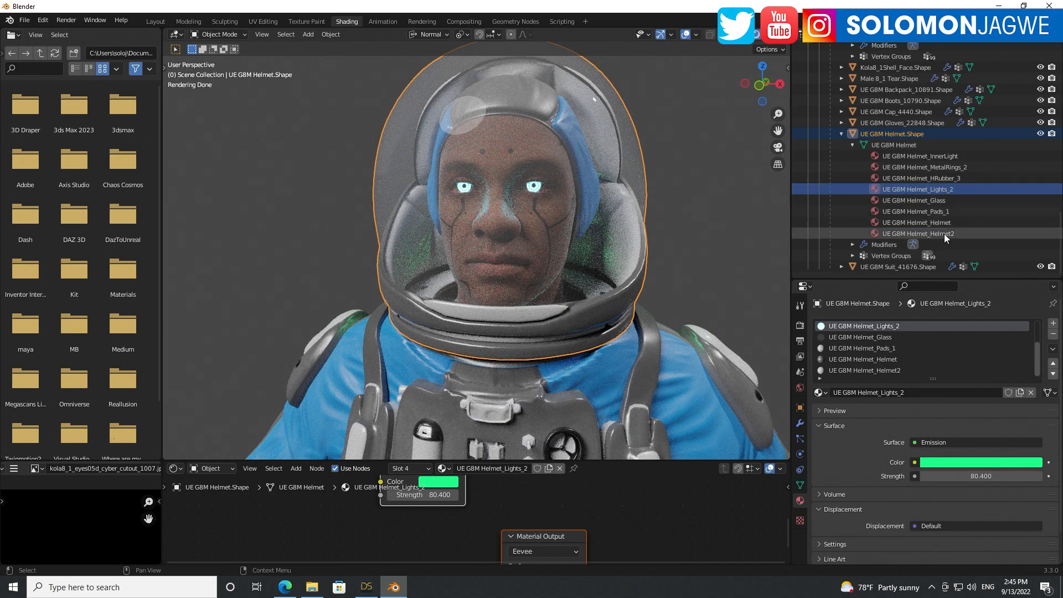
left_click(946, 156)
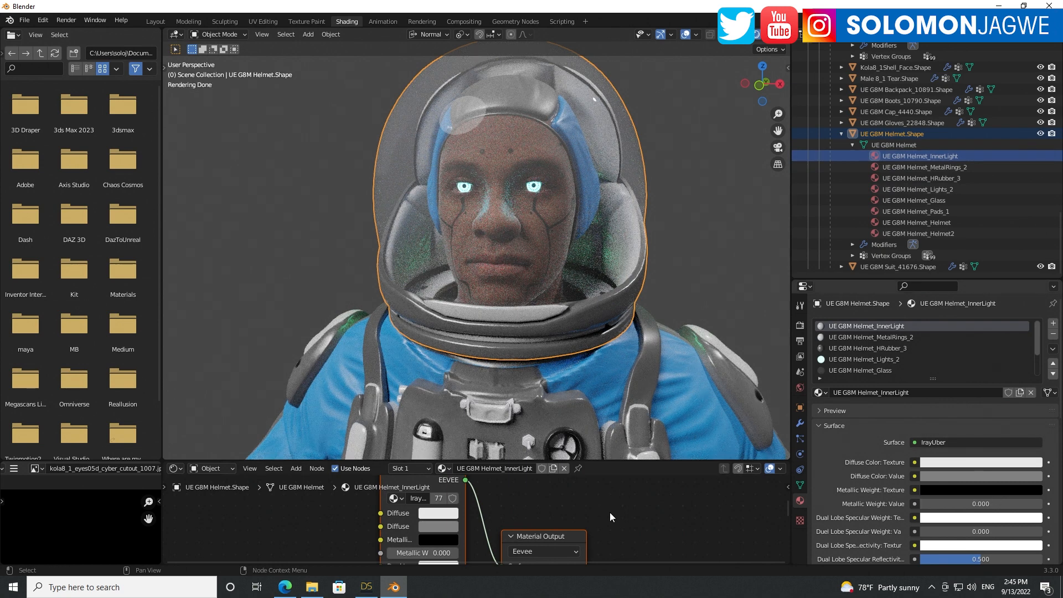
middle_click_drag(609, 512, 570, 545)
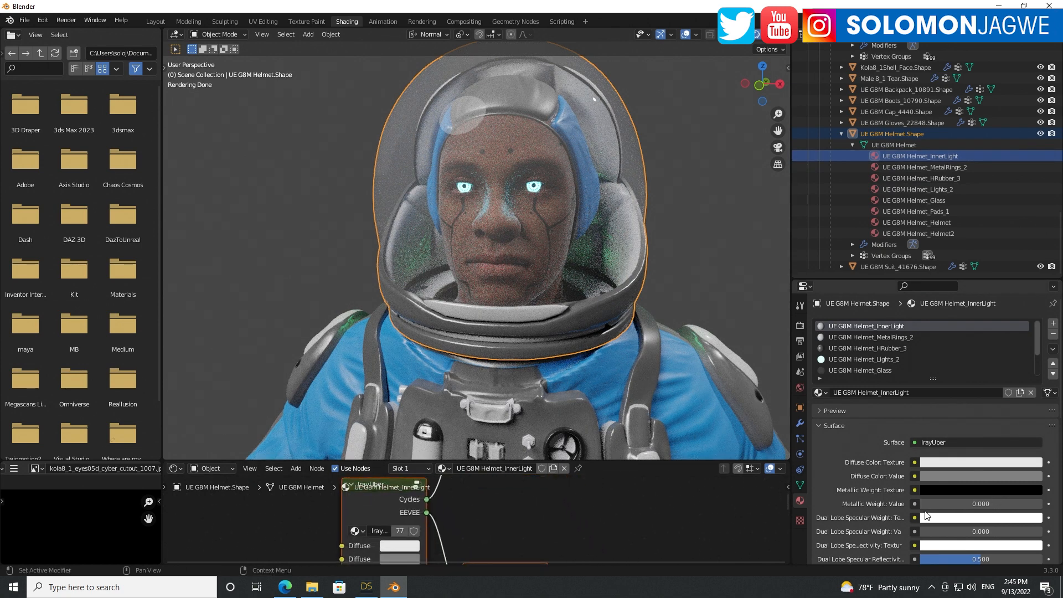
left_click(945, 442)
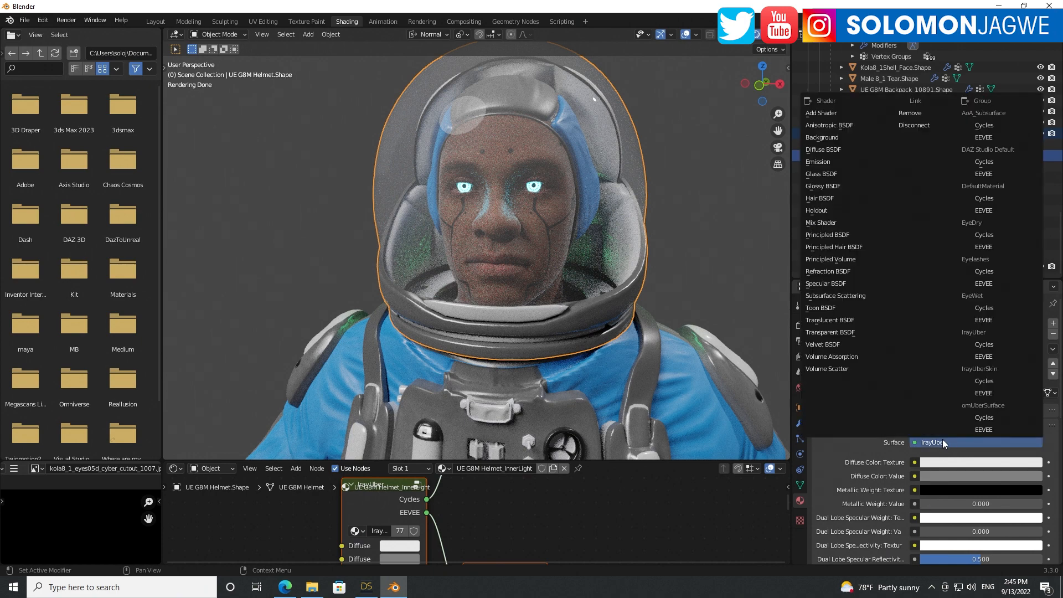
left_click(940, 444)
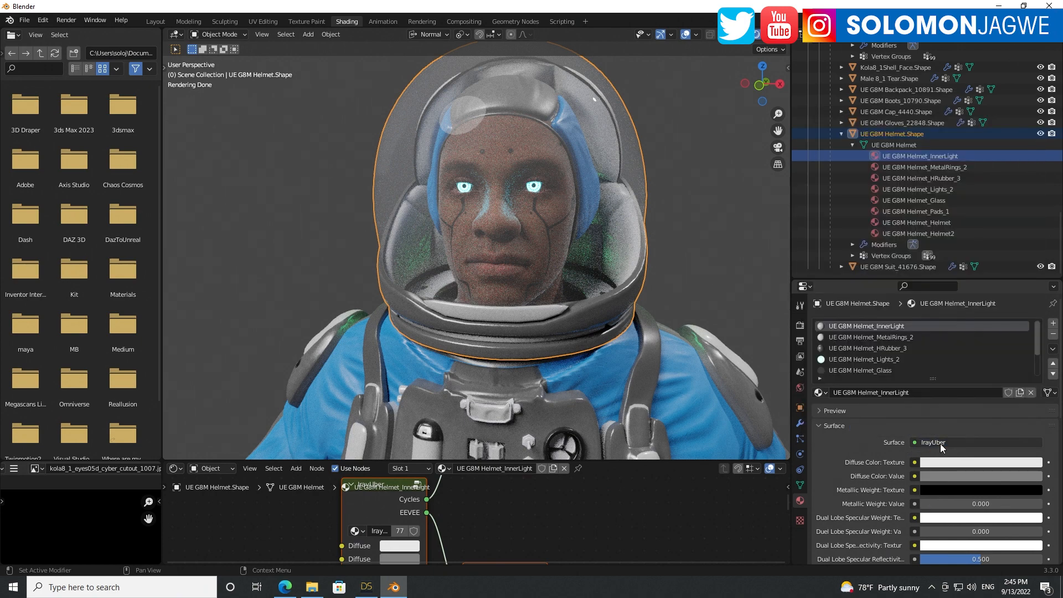
left_click(940, 444)
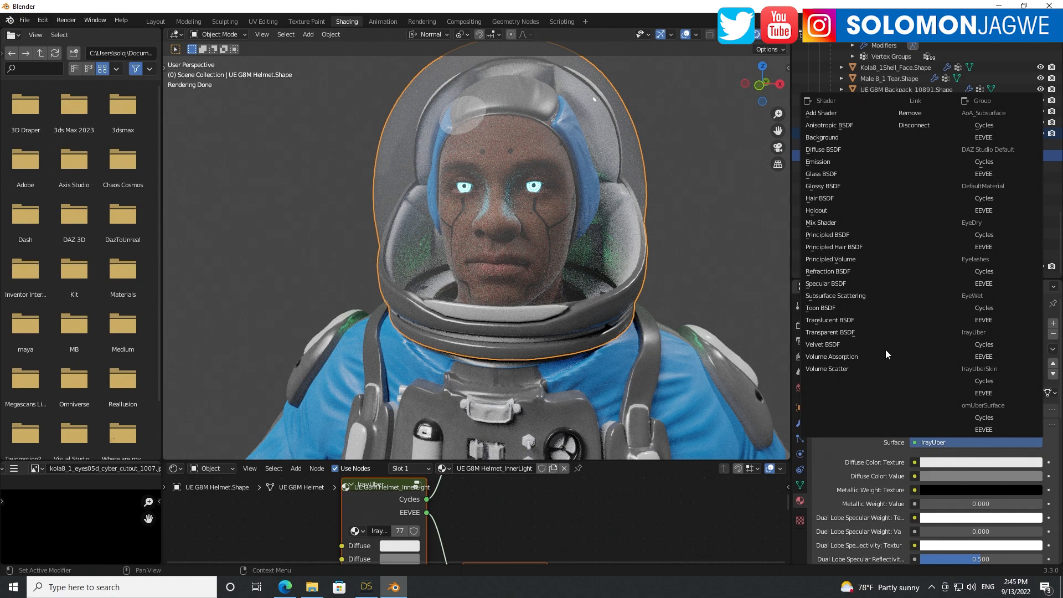
left_click(817, 161)
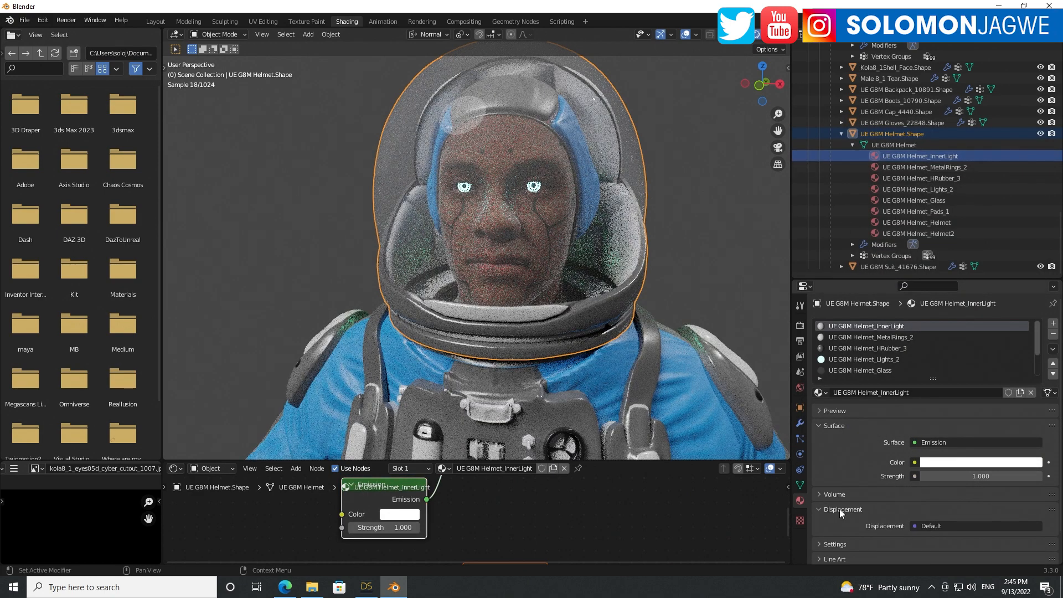
- Give the inner light a blue emission color (H 0.622, S 0.958) and a strength of 73.3
left_click(942, 462)
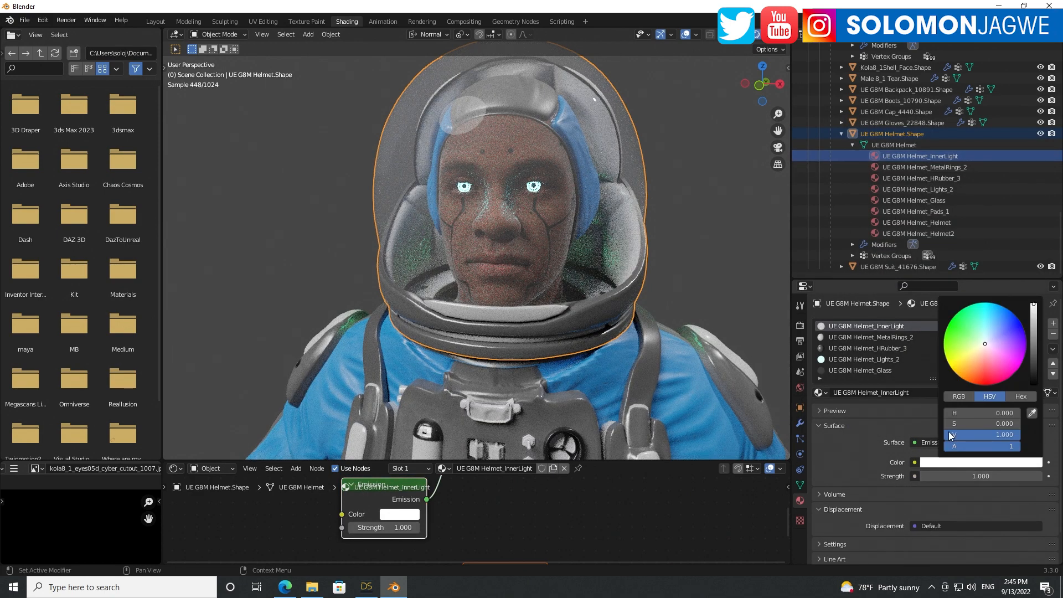
left_click(979, 320)
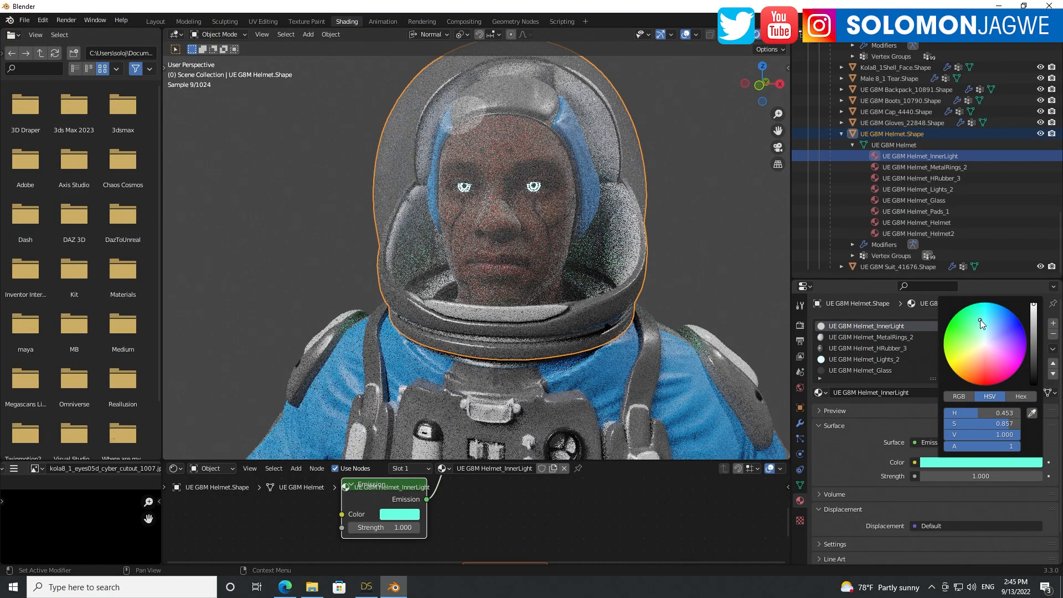
left_click(1002, 316)
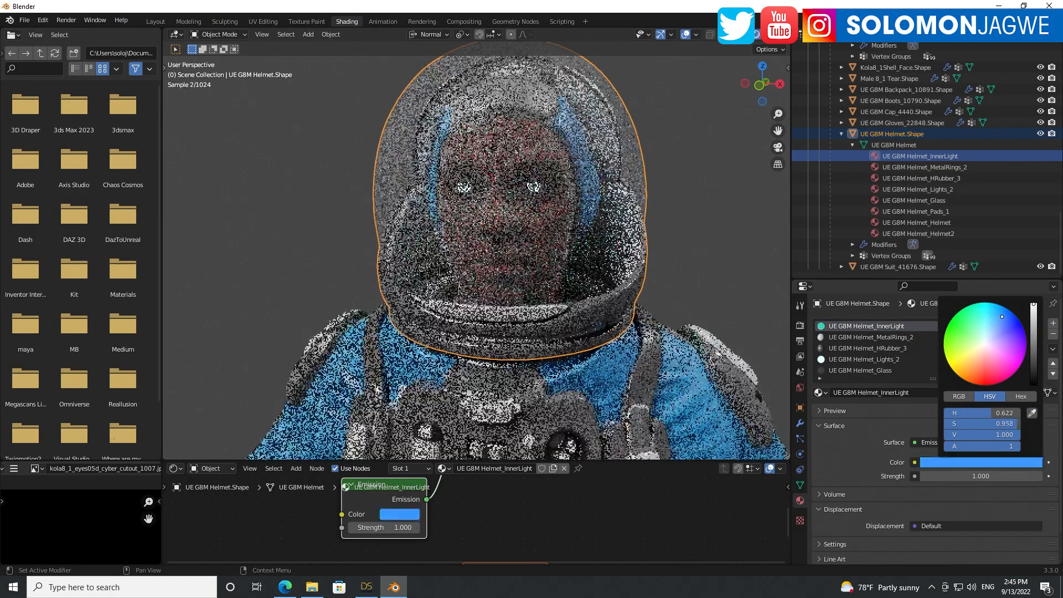
left_click_drag(963, 475, 996, 477)
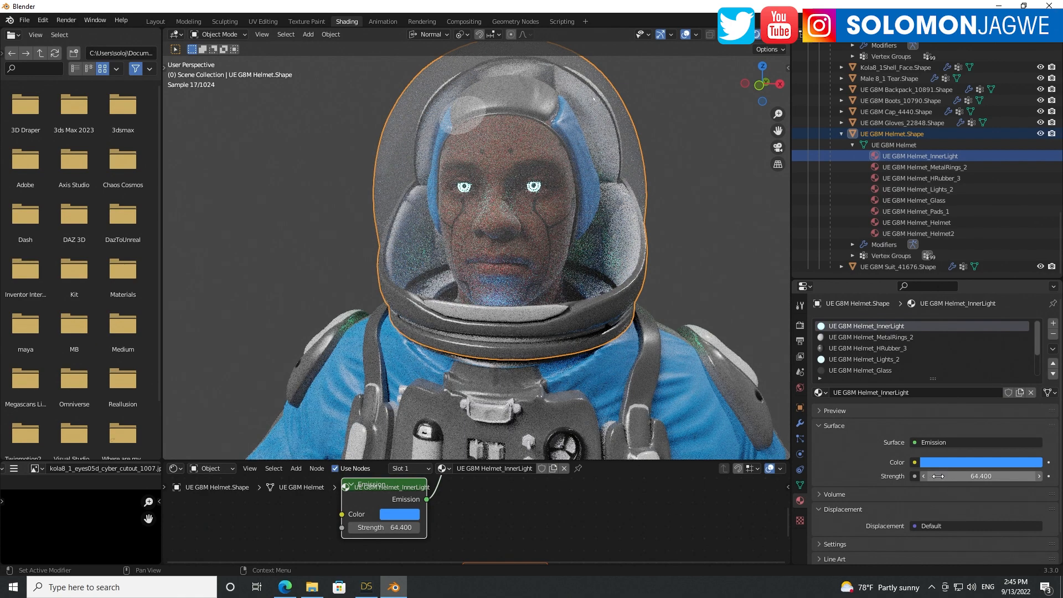
left_click_drag(932, 474, 952, 475)
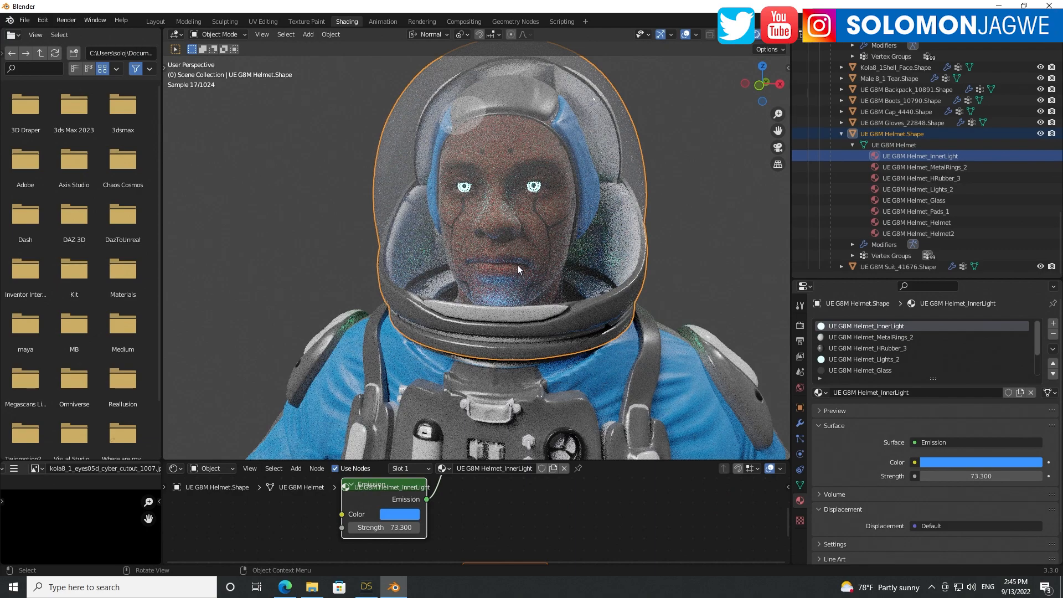
- Set the World background strength to 0.4 and check the glowing helmet lights from several angles
left_click_drag(772, 83, 732, 145)
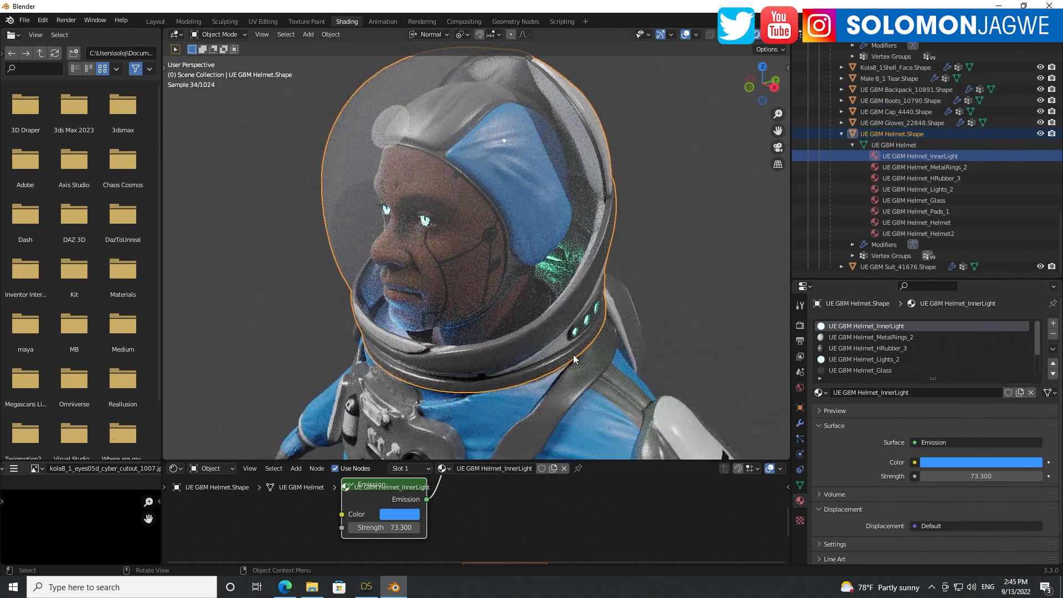
left_click_drag(766, 83, 743, 101)
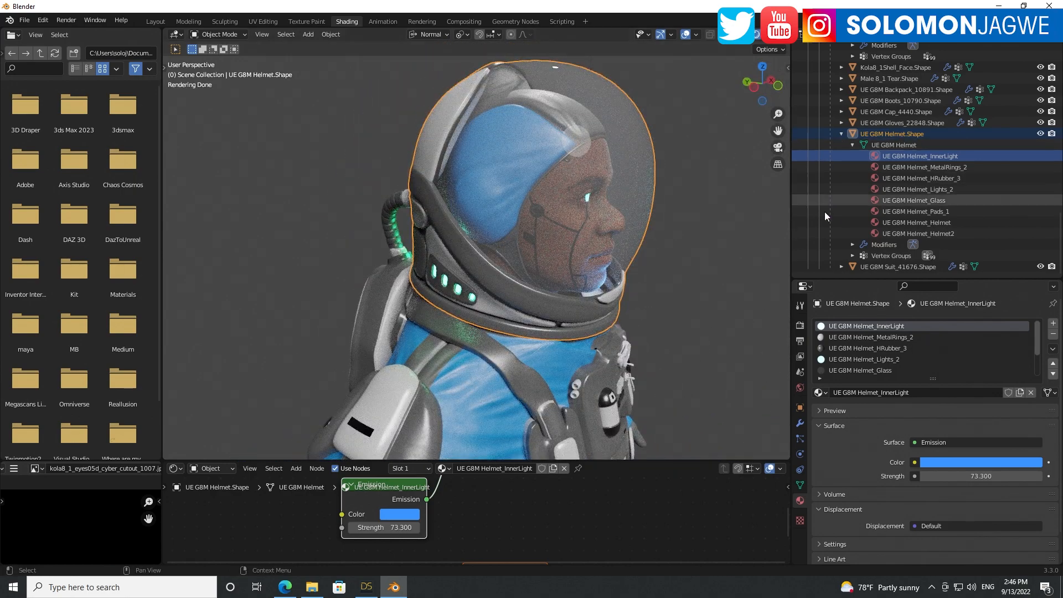
left_click(799, 389)
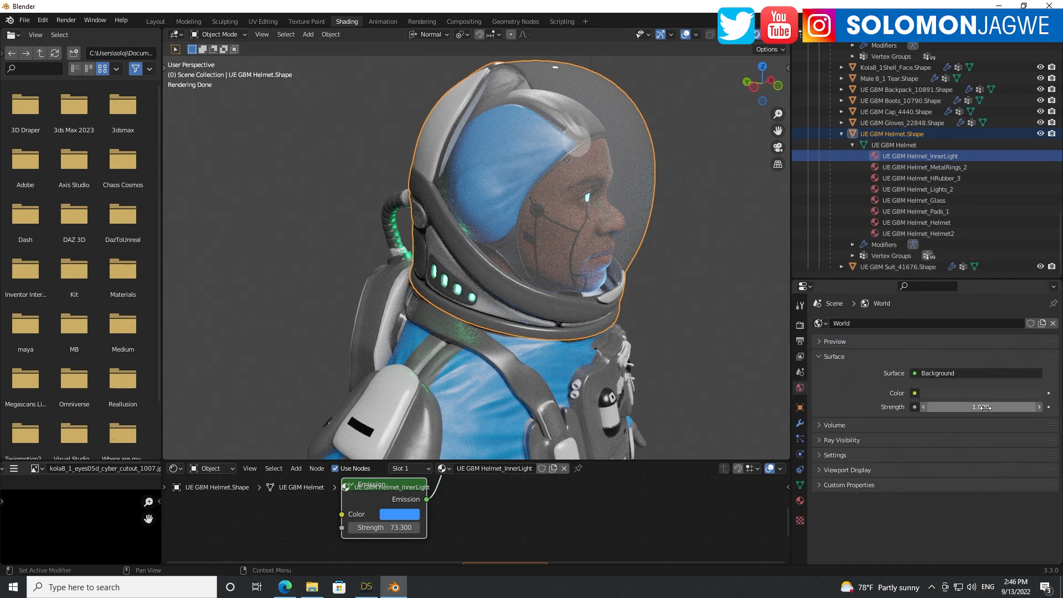
left_click_drag(983, 407, 951, 408)
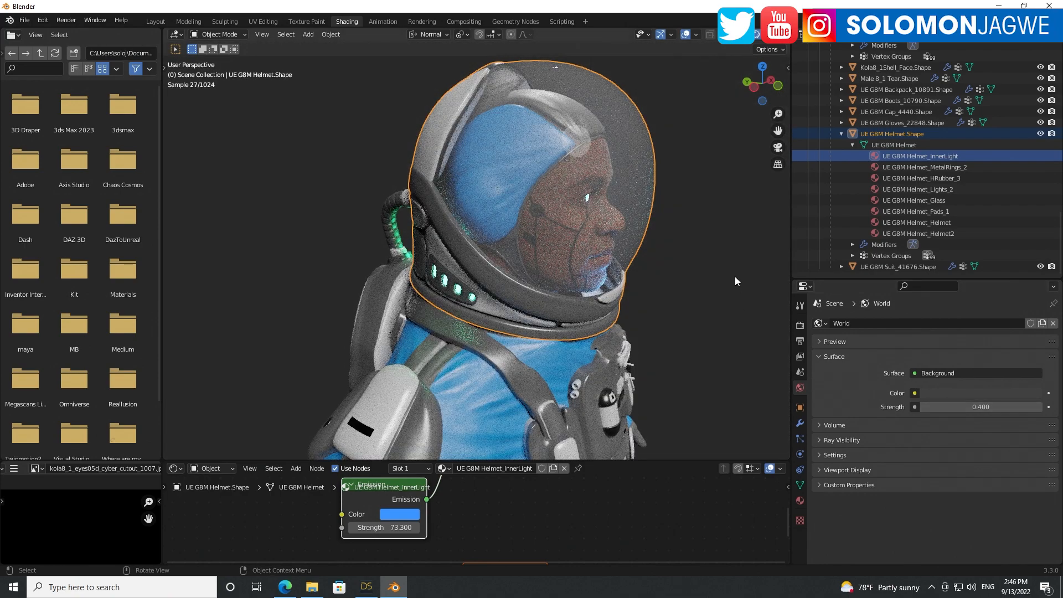
left_click_drag(768, 94, 719, 97)
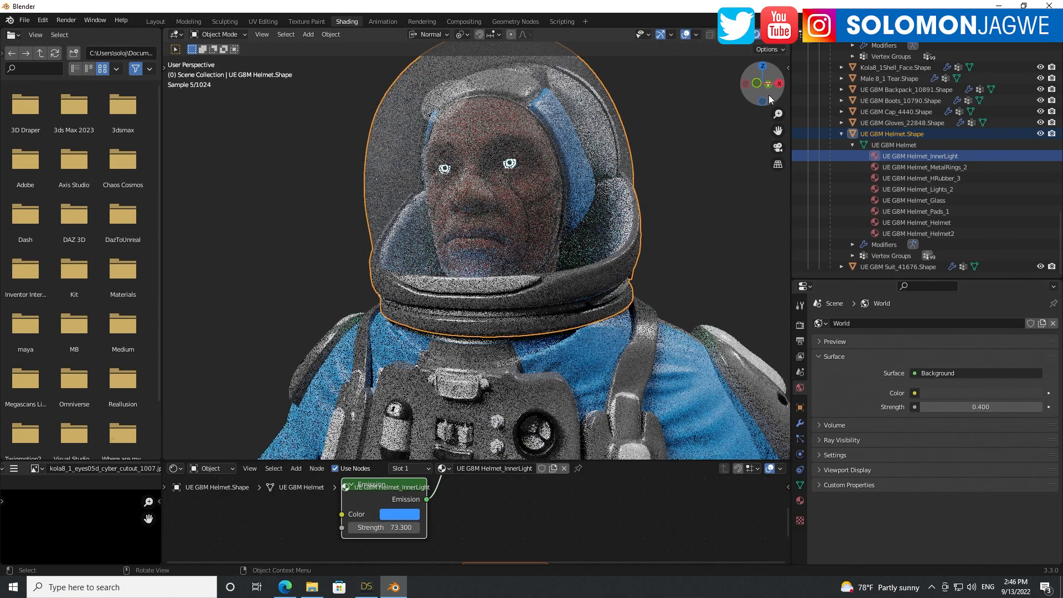
- Select the space suit in the scene and make its UE G8M Suit_41676_Lights material active
scroll(659, 227, "down", 5)
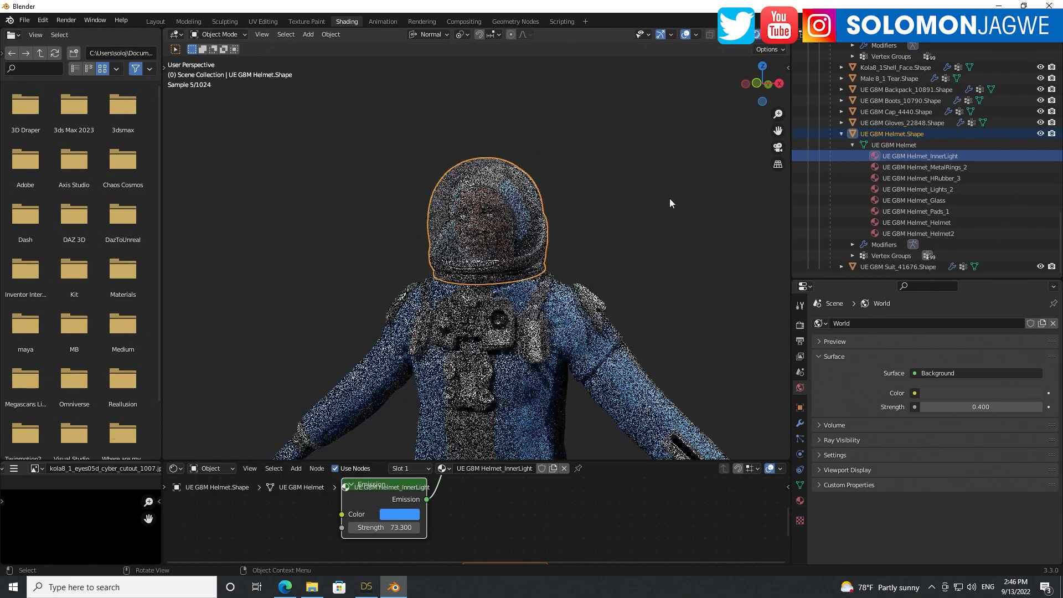
left_click_drag(774, 94, 459, 79)
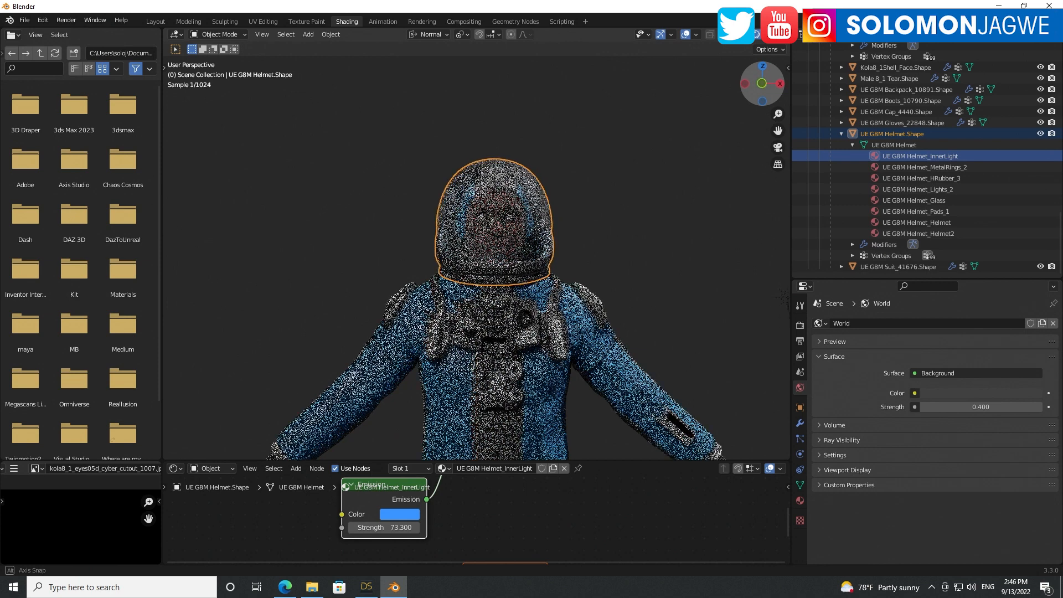
left_click(506, 326)
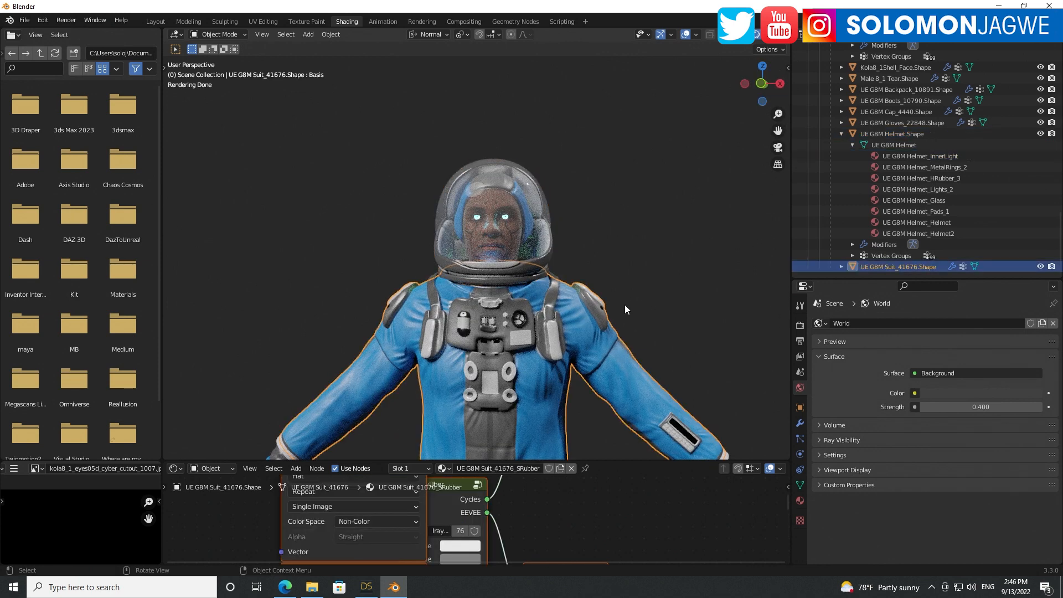
left_click(841, 267)
scroll(961, 195, "down", 2)
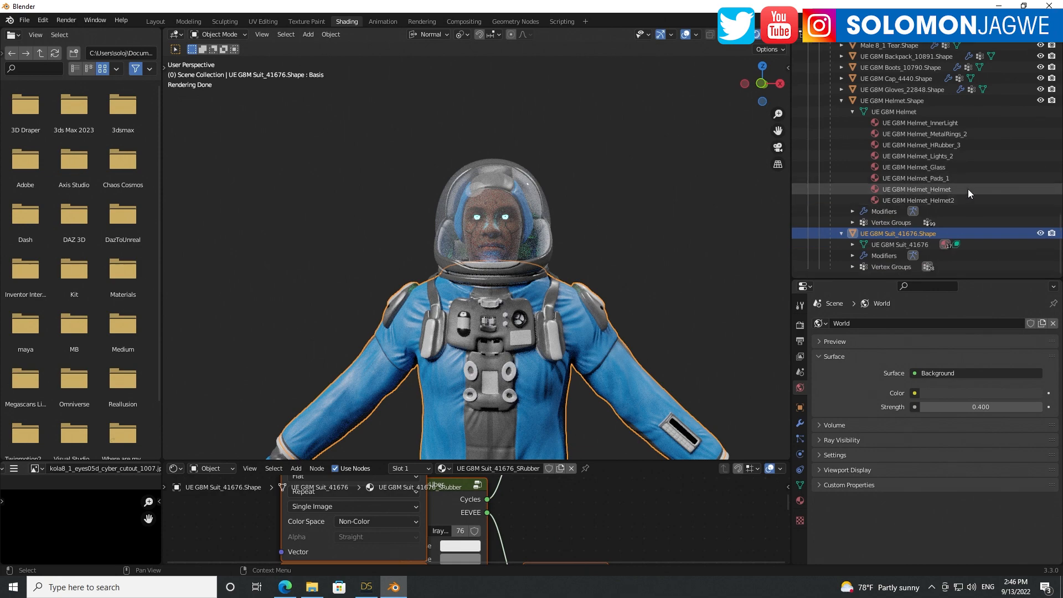
left_click(853, 244)
scroll(1014, 207, "down", 4)
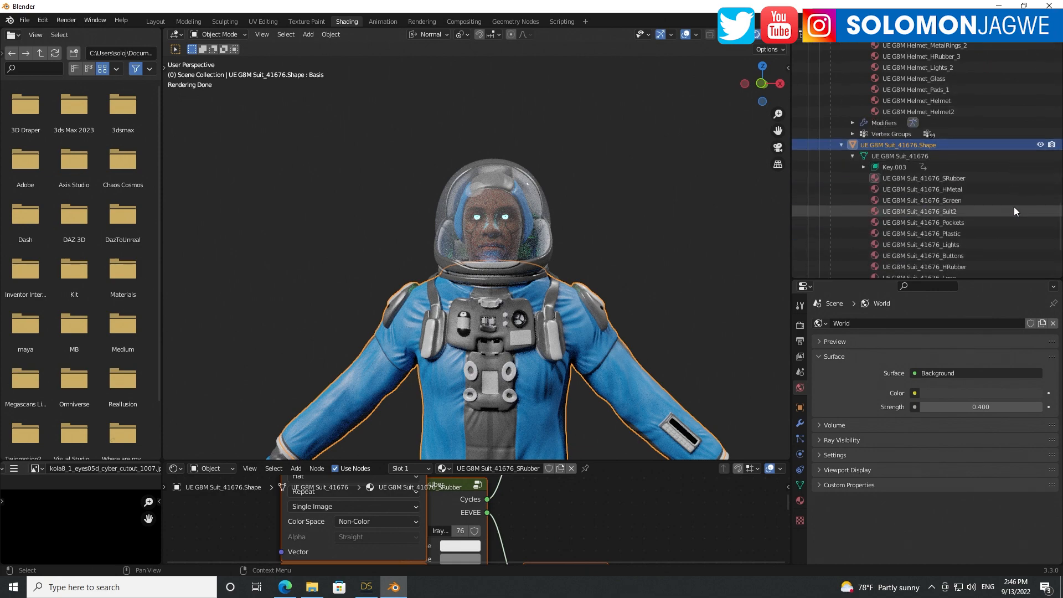
scroll(1014, 207, "down", 4)
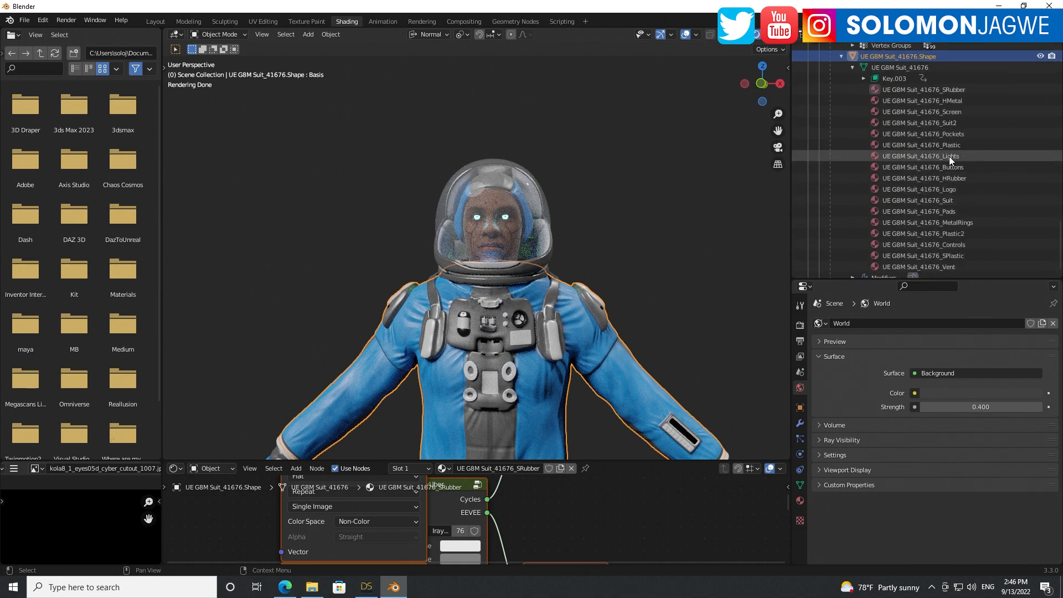
left_click(949, 156)
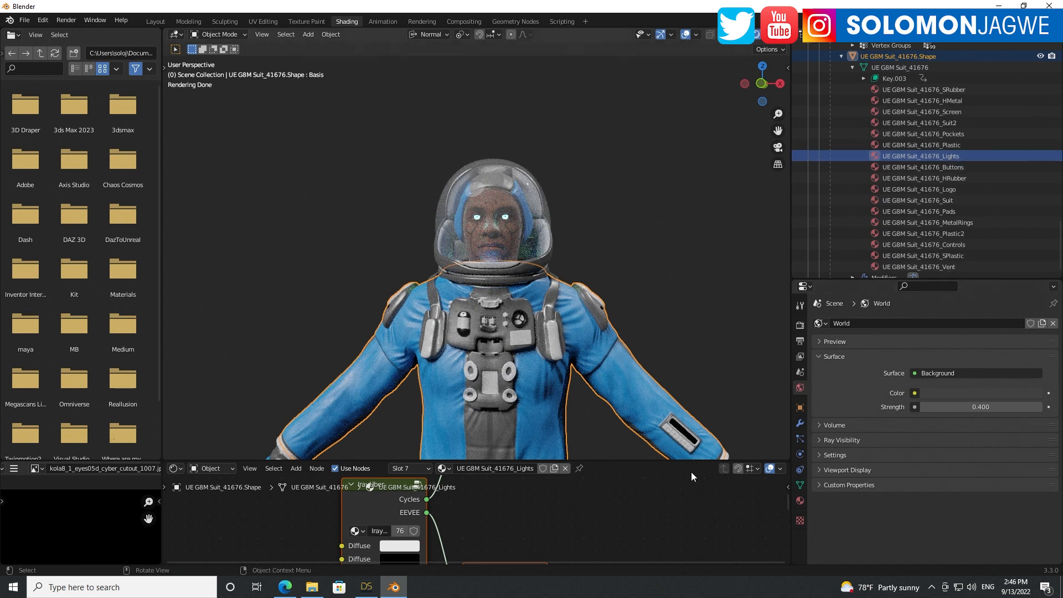
middle_click_drag(567, 524, 573, 506)
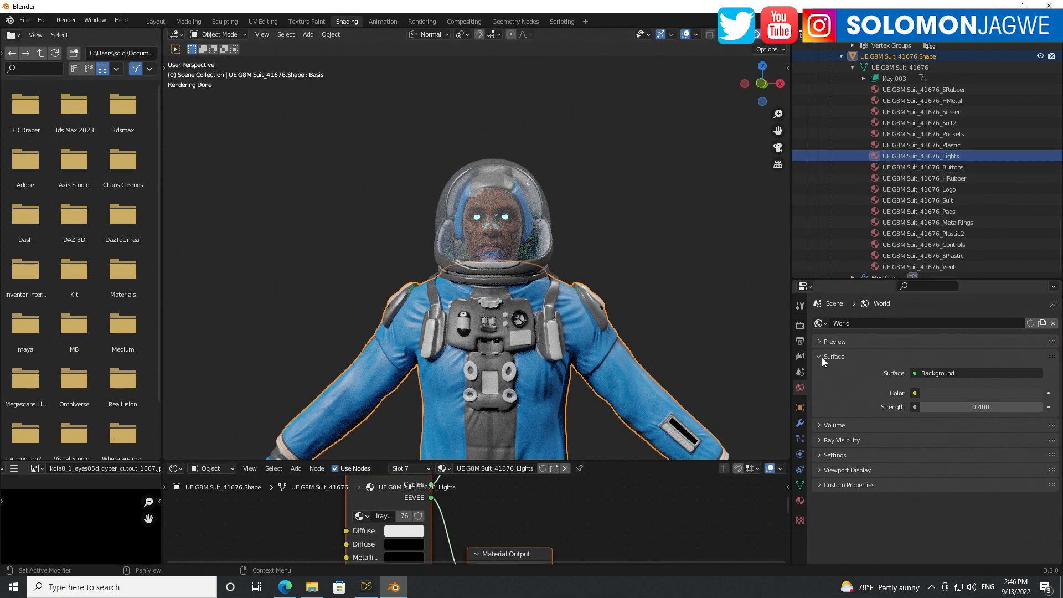
- Switch the surface shader of the suit's Lights material from IrayUber to Emission
left_click(872, 157)
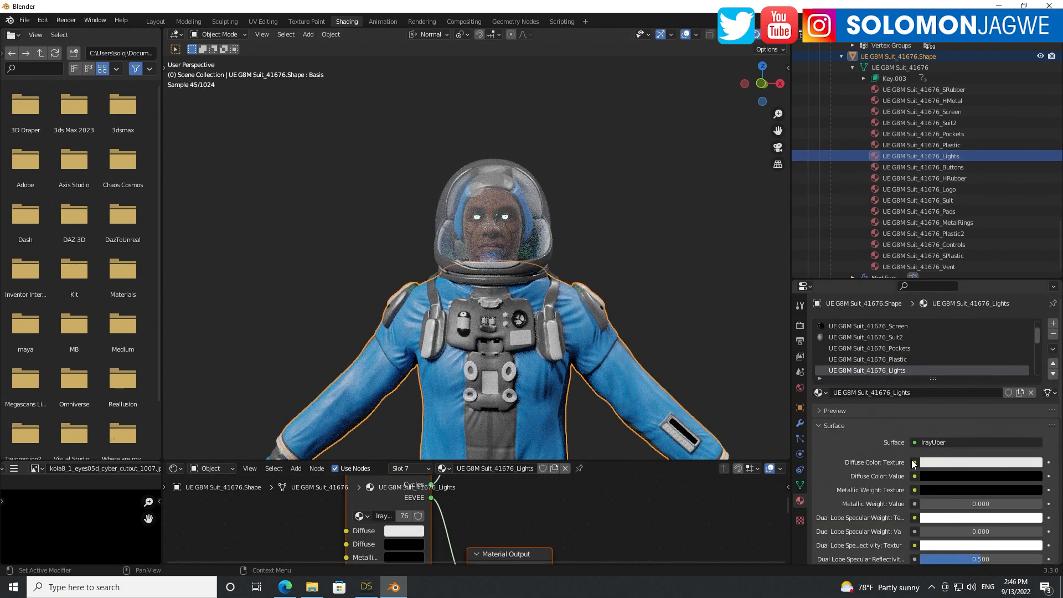
left_click(930, 443)
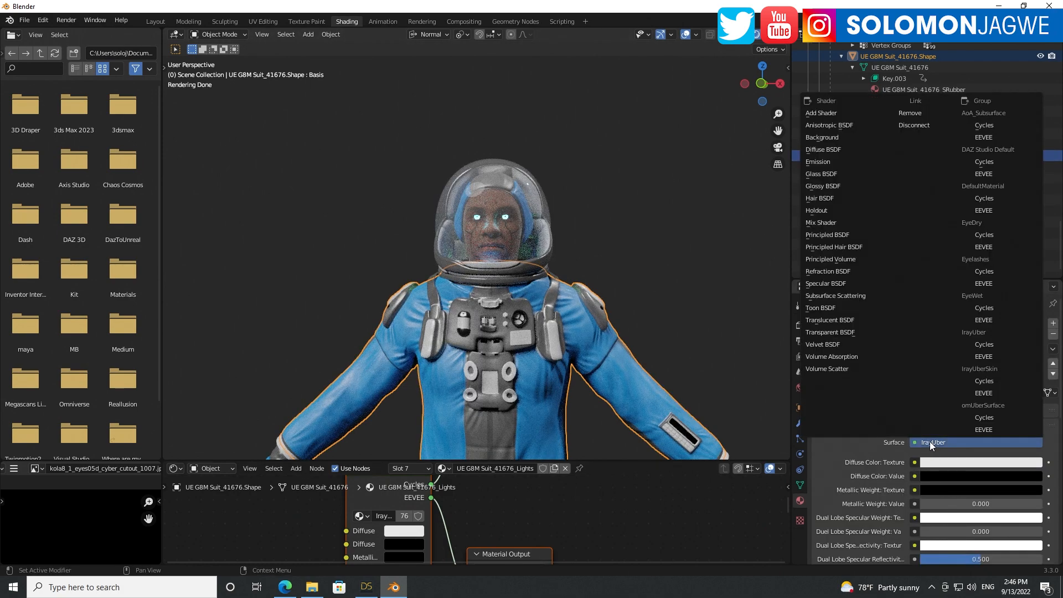
left_click(819, 163)
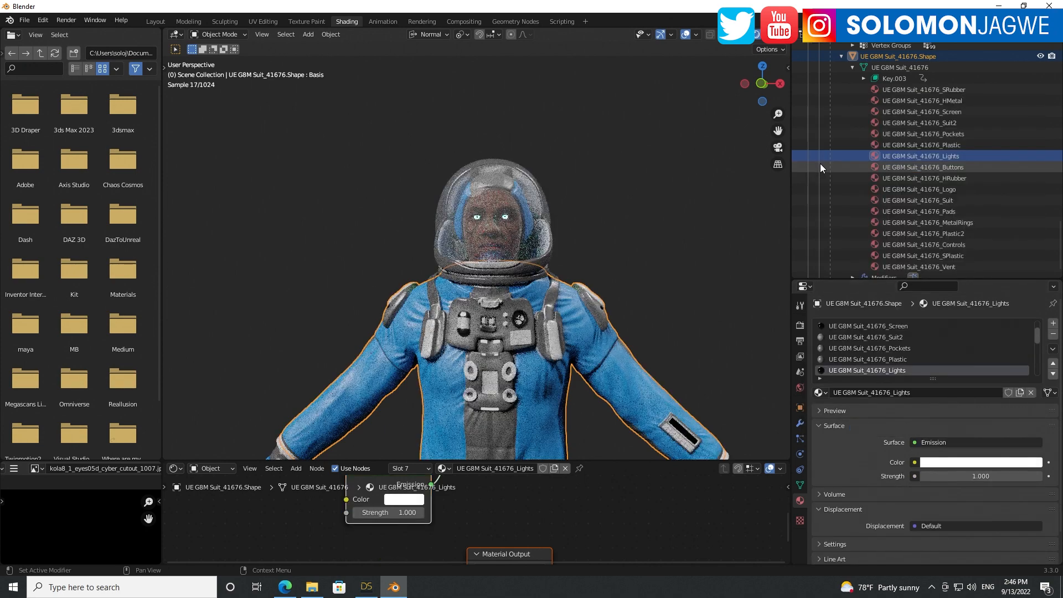
- Give the suit lights a bright blue emission color and set the emission strength to 59
left_click(944, 462)
left_click_drag(995, 328, 1005, 315)
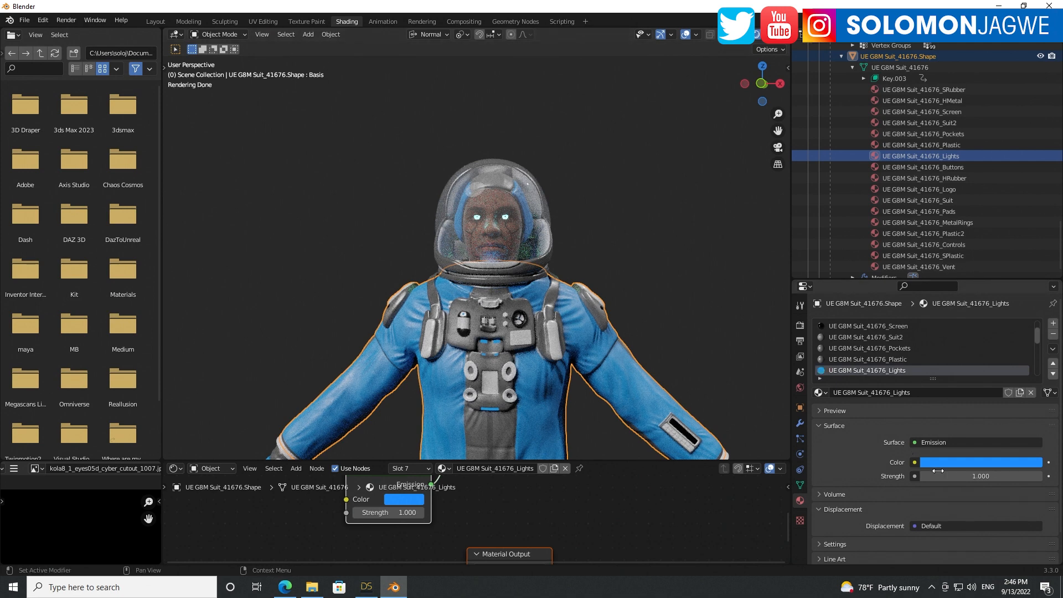
left_click(980, 476)
type("32.1")
key("Return")
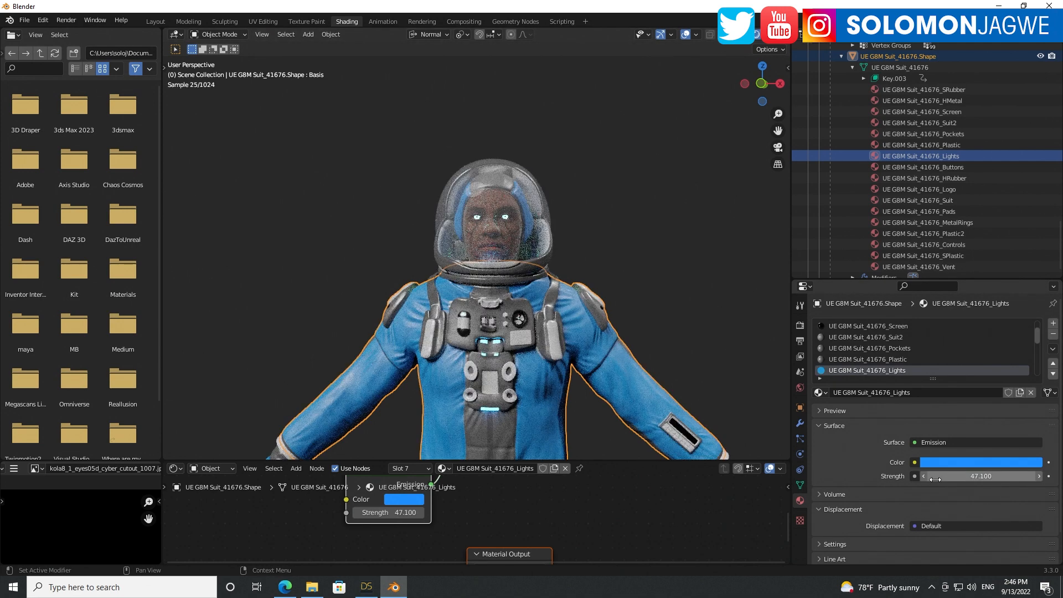
left_click_drag(942, 476, 1008, 475)
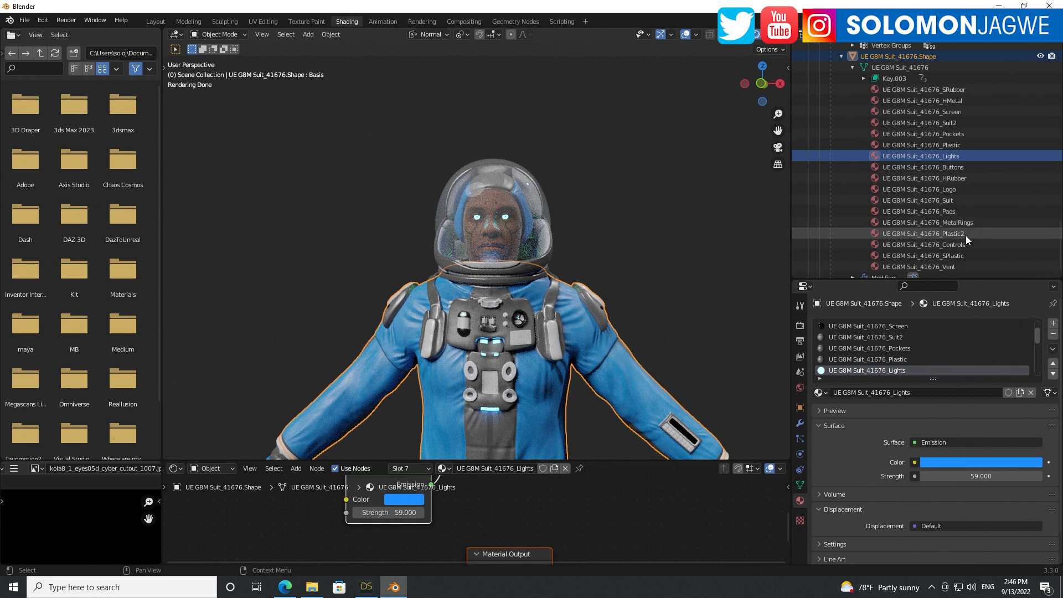
- Deselect the suit and inspect its glowing chest lights together with the helmet from several angles
scroll(969, 237, "down", 1)
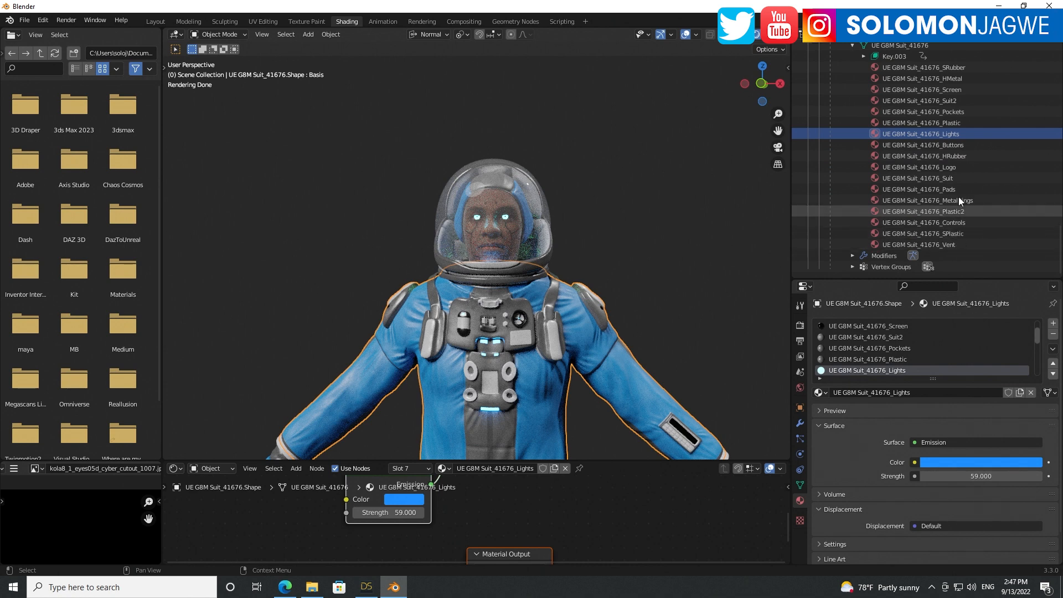
scroll(957, 166, "up", 2)
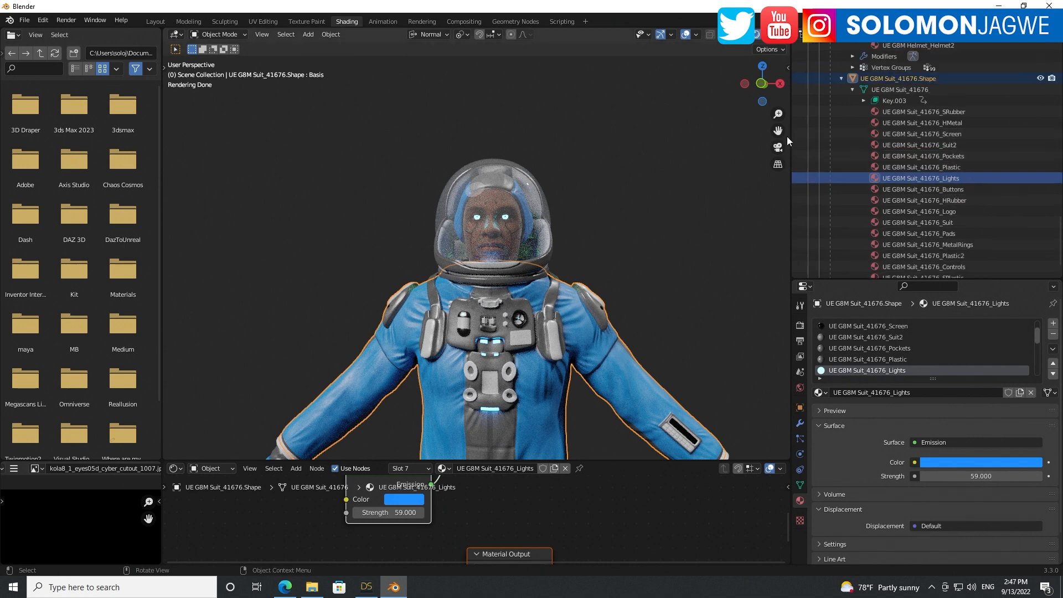
mouse_move(772, 100)
left_mouse_down()
mouse_move(755, 101)
mouse_move(777, 103)
mouse_move(777, 122)
mouse_move(778, 63)
mouse_move(773, 99)
left_mouse_up()
left_click(643, 264)
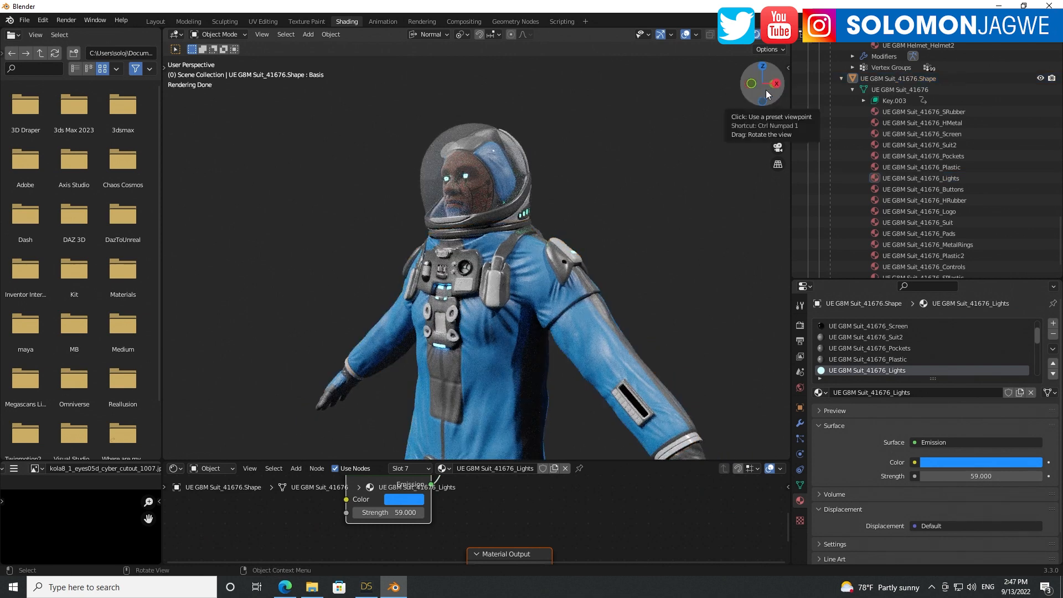
left_click_drag(763, 84, 362, 75)
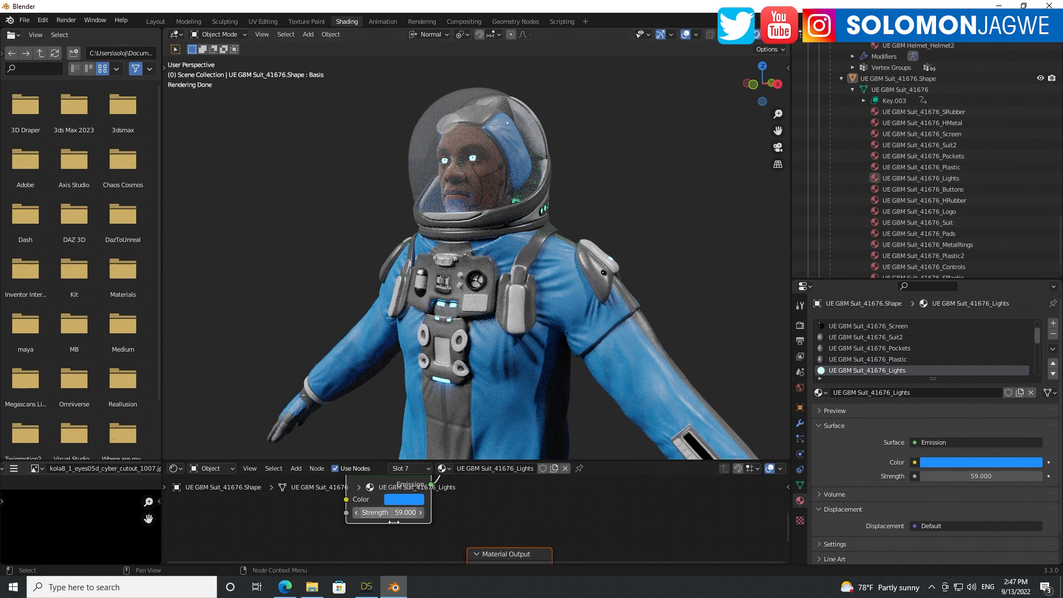
- Switch to DAZ Studio, review the Blender plugin installer versions in the Daz To Blender bridge settings, and close them without exporting
left_click(374, 591)
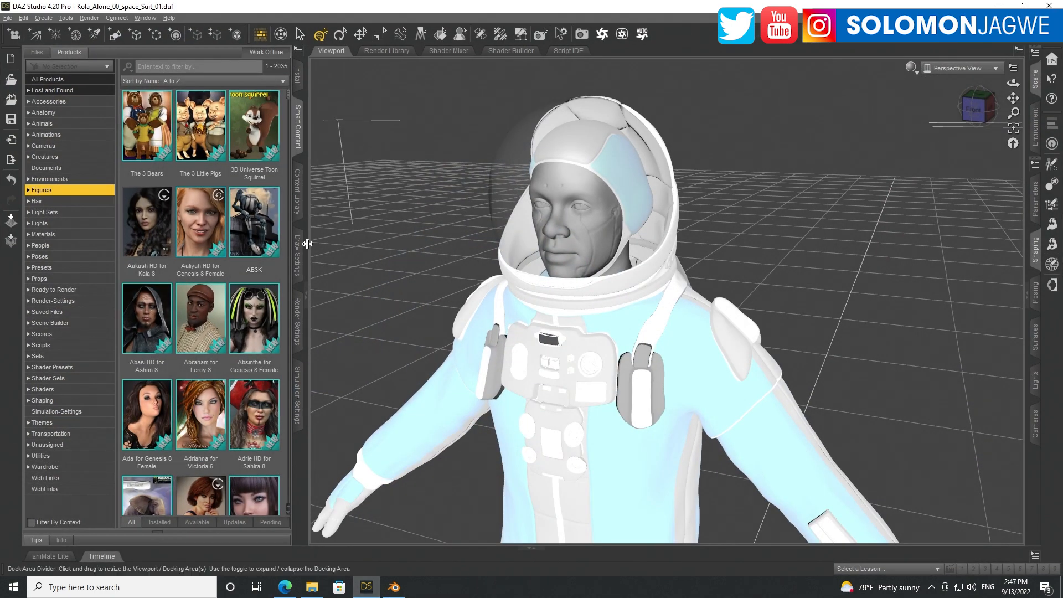
left_click(9, 18)
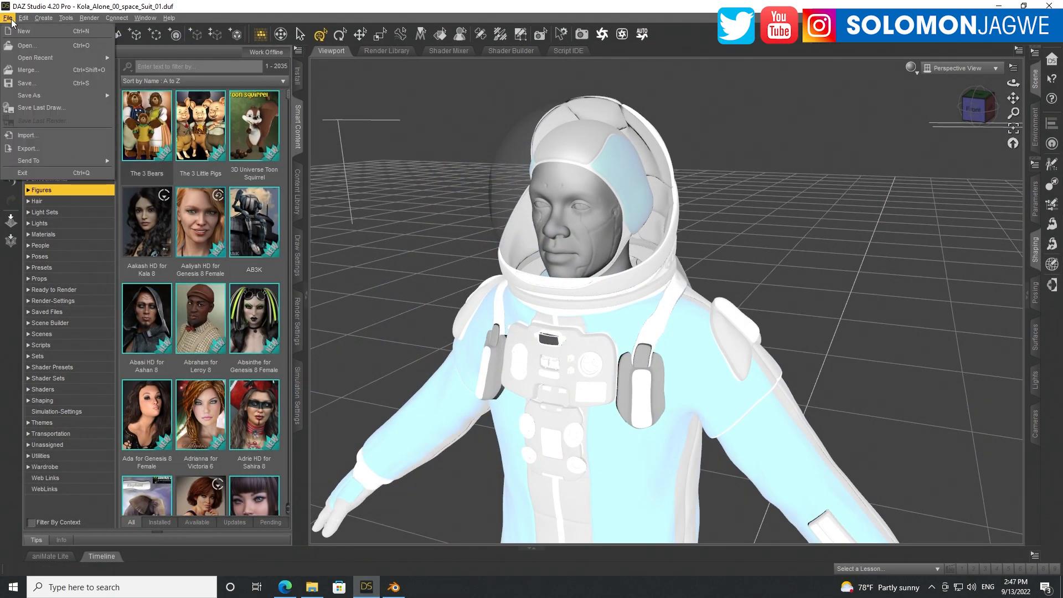
mouse_move(39, 164)
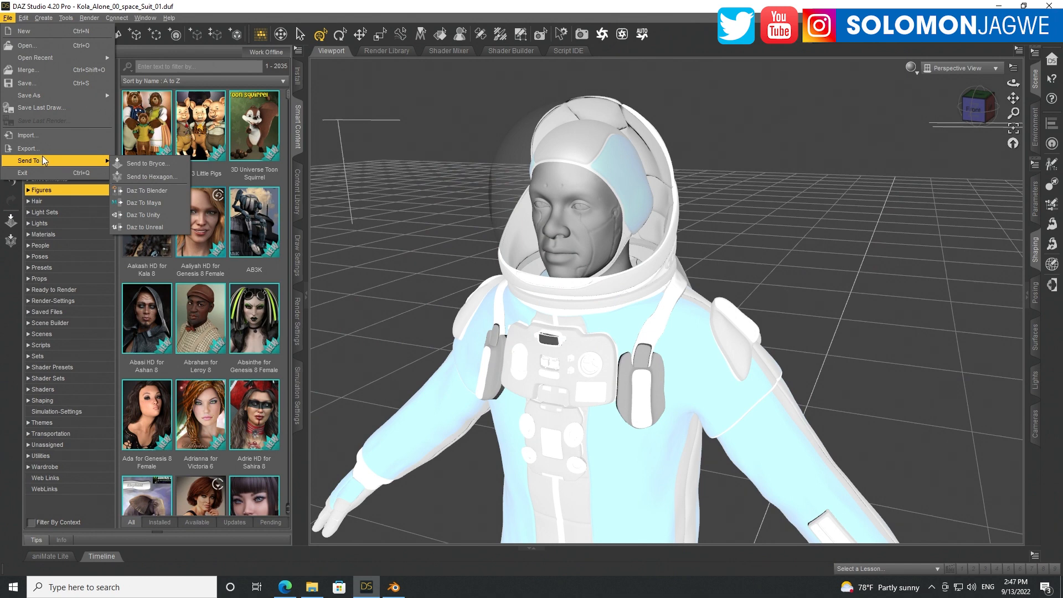
left_click(149, 190)
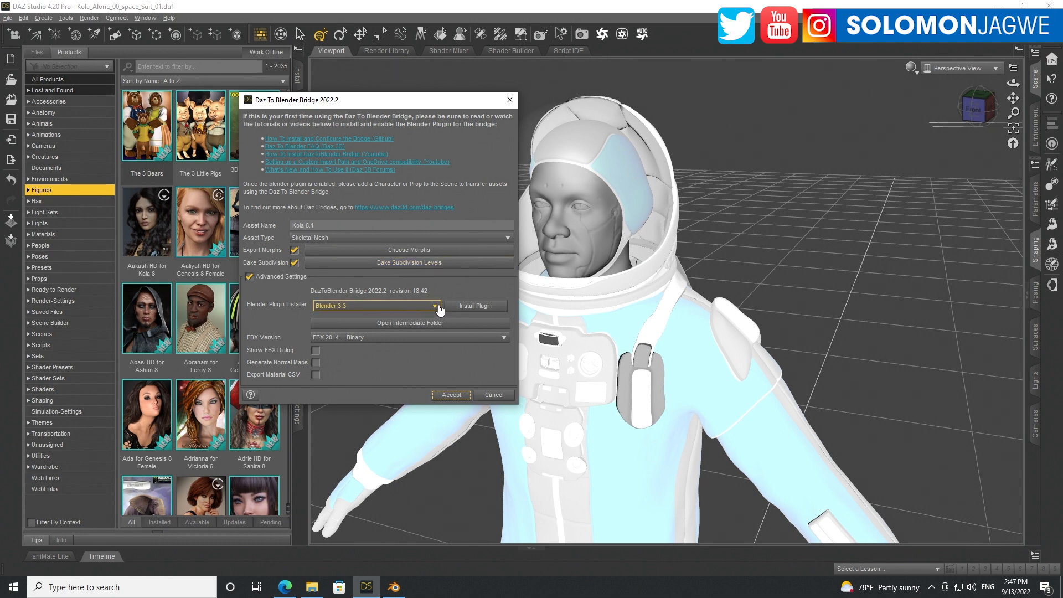
left_click(436, 307)
left_click(492, 285)
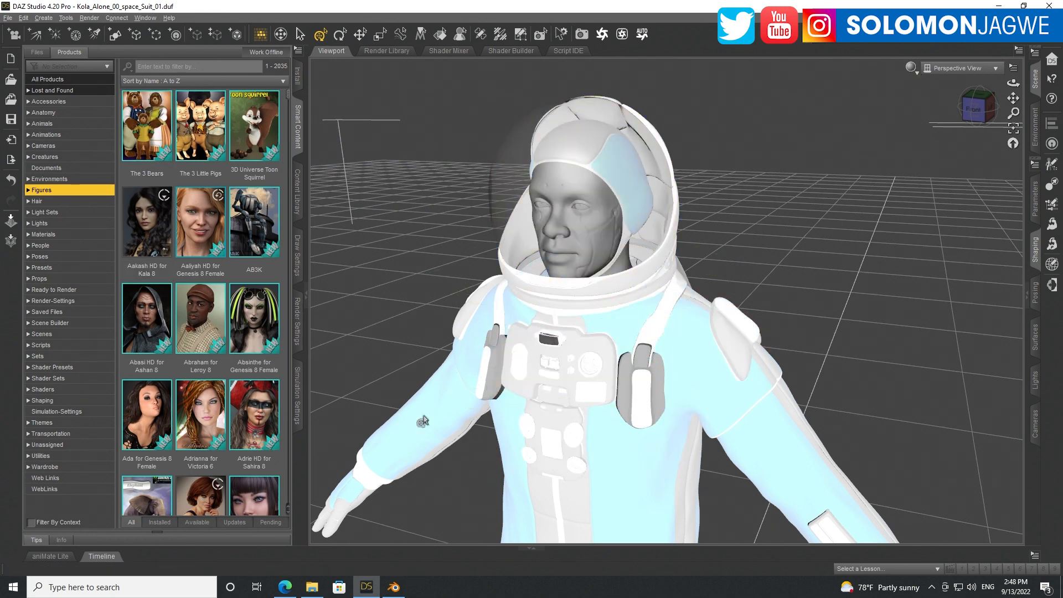
- Switch to the Edge browser and look through the open YouTube channel's home page and uploads
left_click(284, 588)
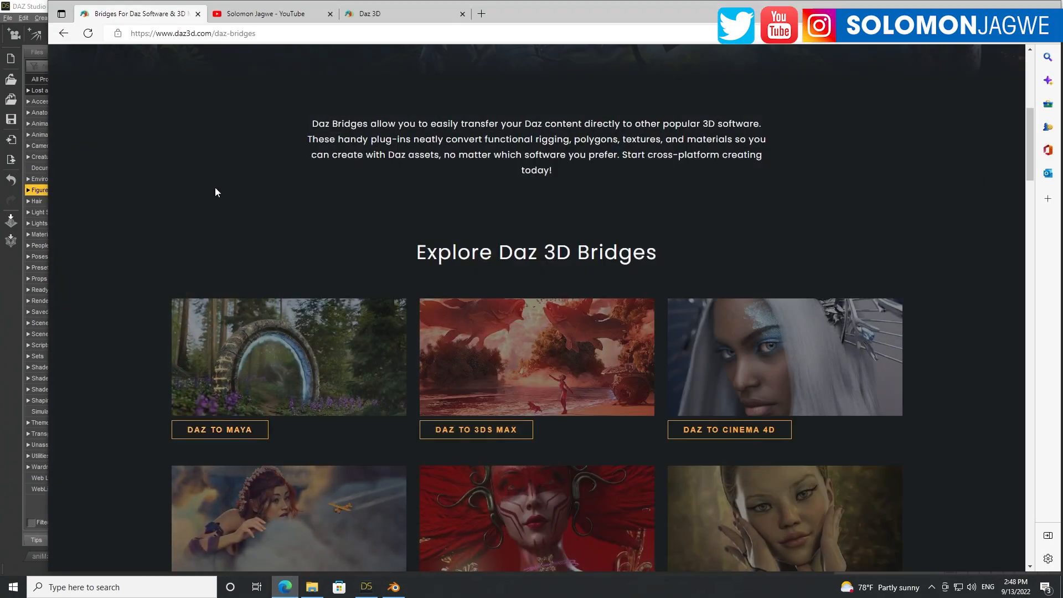
left_click(267, 13)
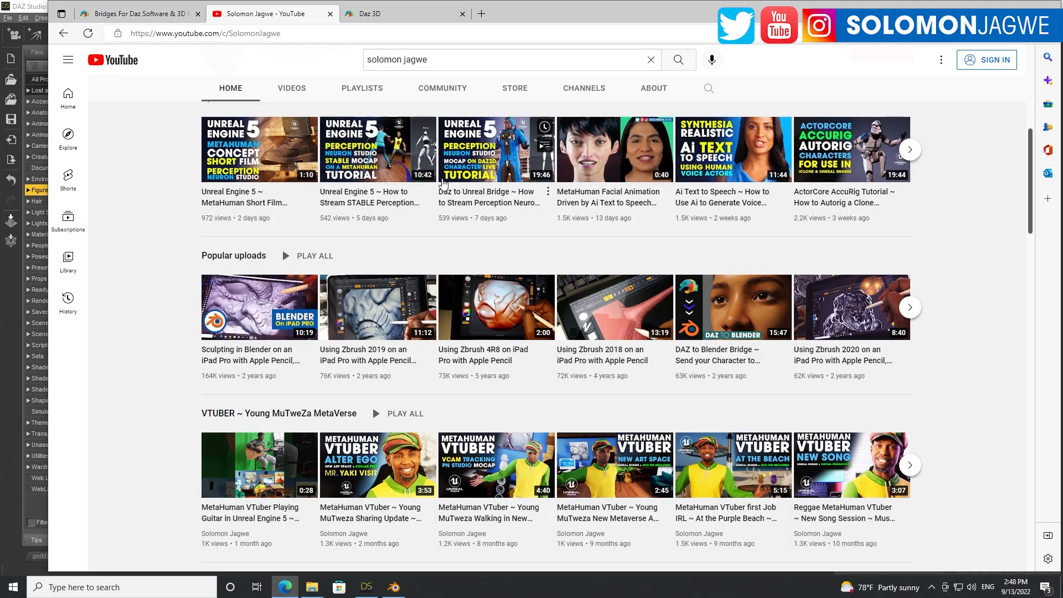
scroll(308, 83, "up", 5)
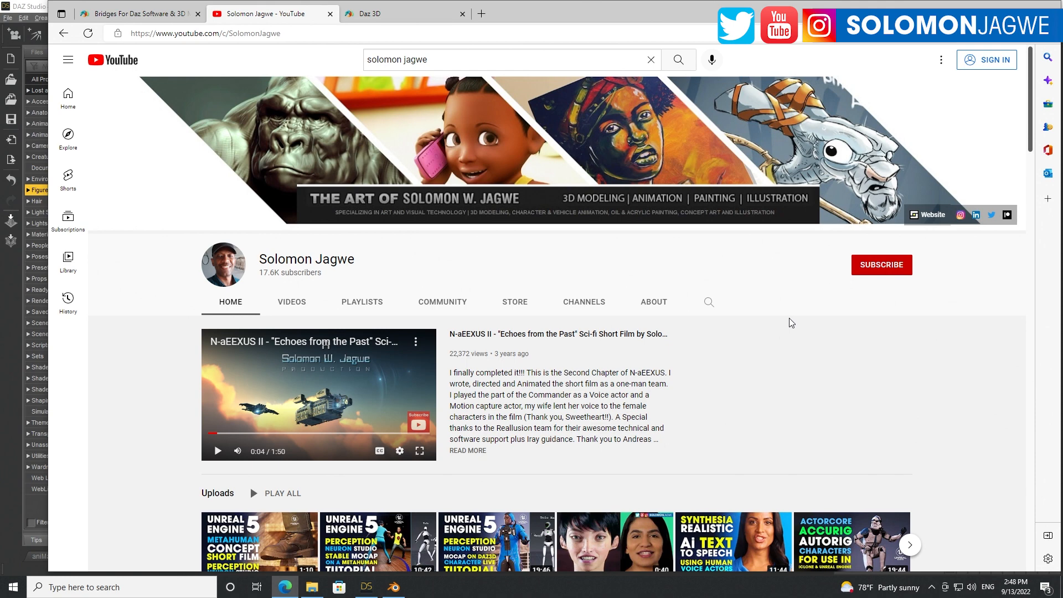
scroll(841, 301, "down", 3)
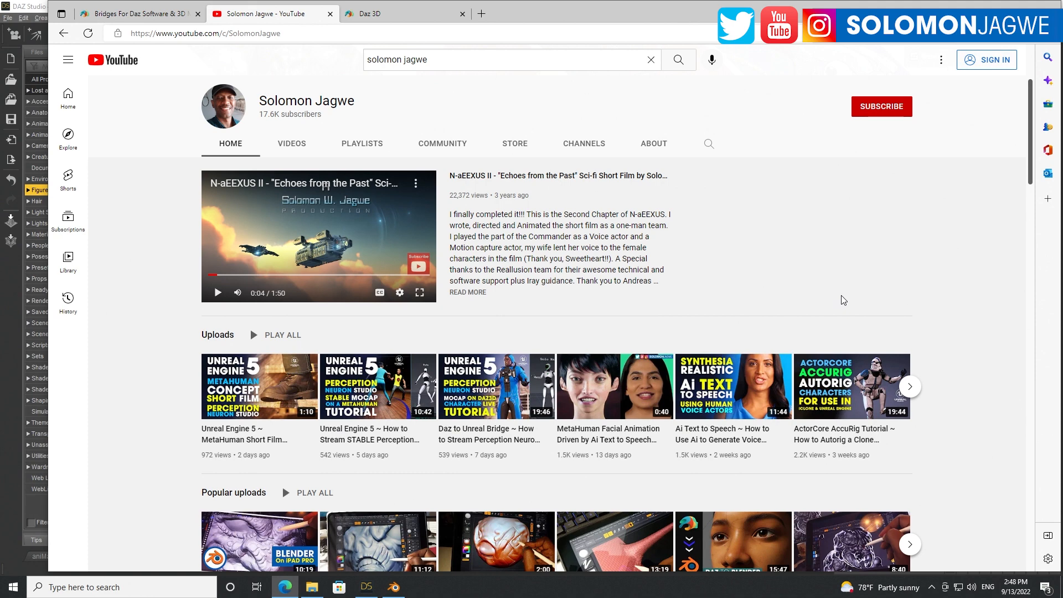
scroll(828, 294, "up", 3)
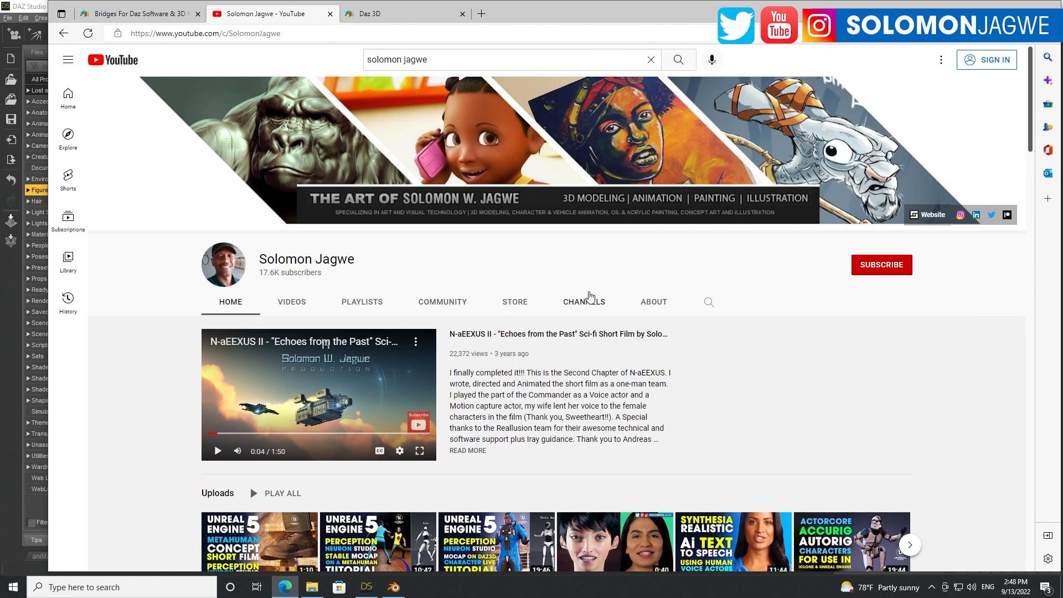
scroll(589, 299, "down", 3)
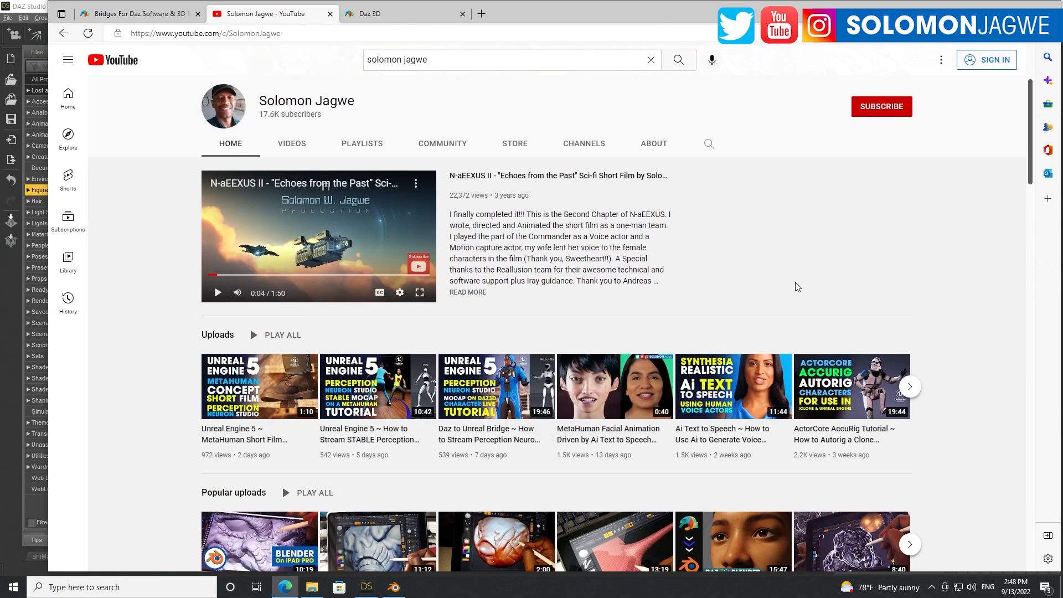
scroll(797, 287, "up", 2)
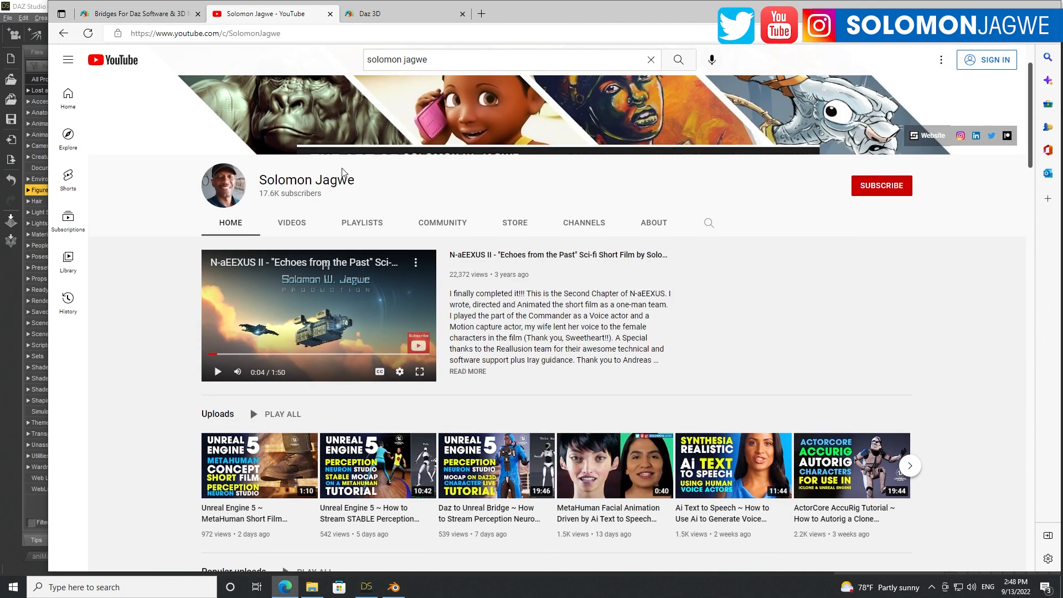
- Look over the Daz 3D Bridges page with its introduction and list of available bridges
left_click(142, 15)
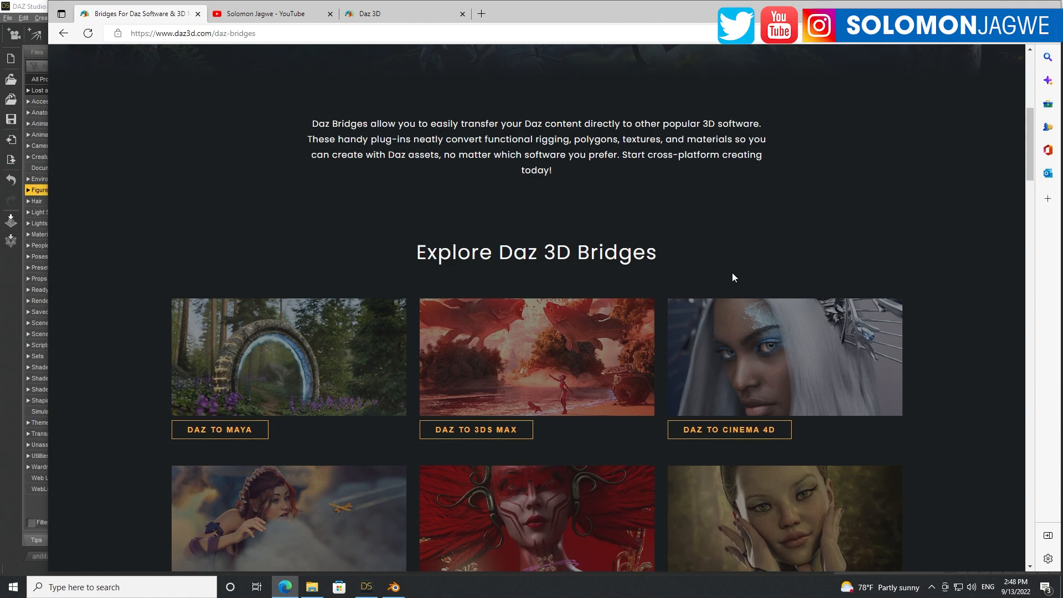
scroll(749, 253, "up", 6)
scroll(749, 254, "down", 3)
scroll(751, 256, "down", 2)
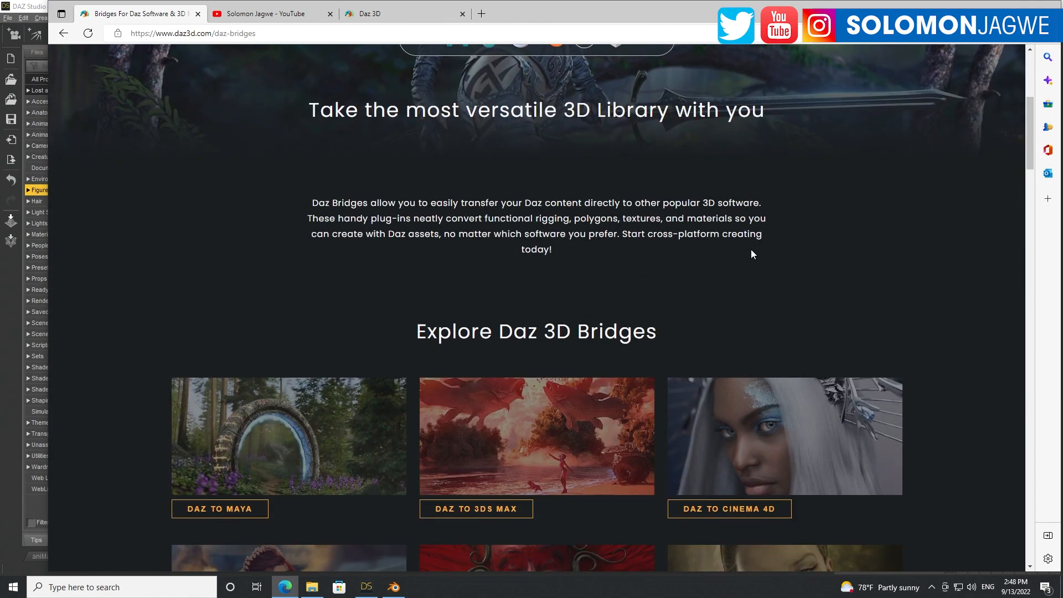
- Look through the Daz 3D store's search results for "kola"
left_click(388, 16)
scroll(944, 289, "up", 3)
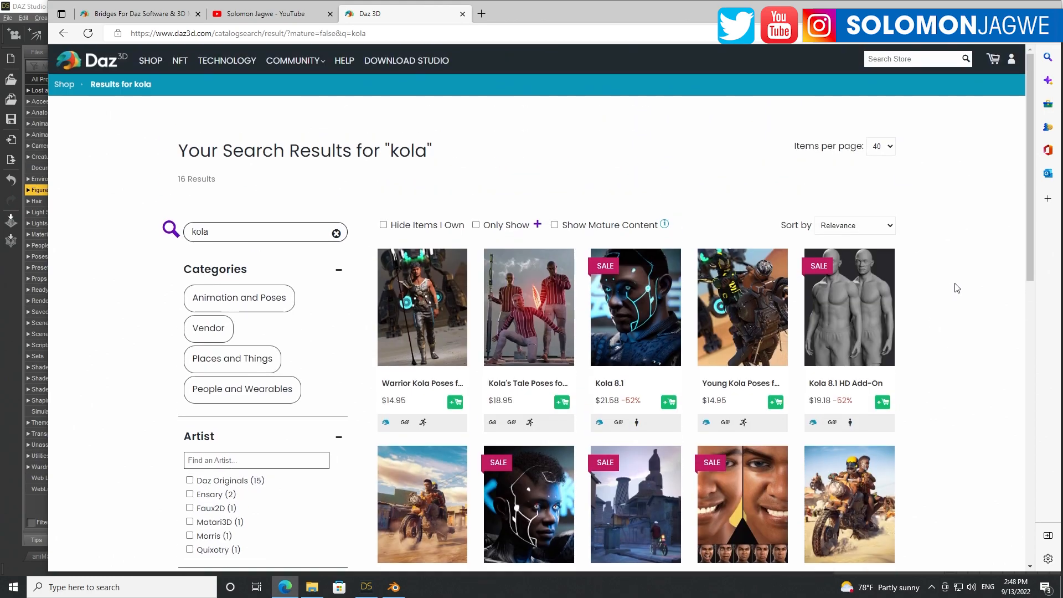
scroll(963, 285, "down", 6)
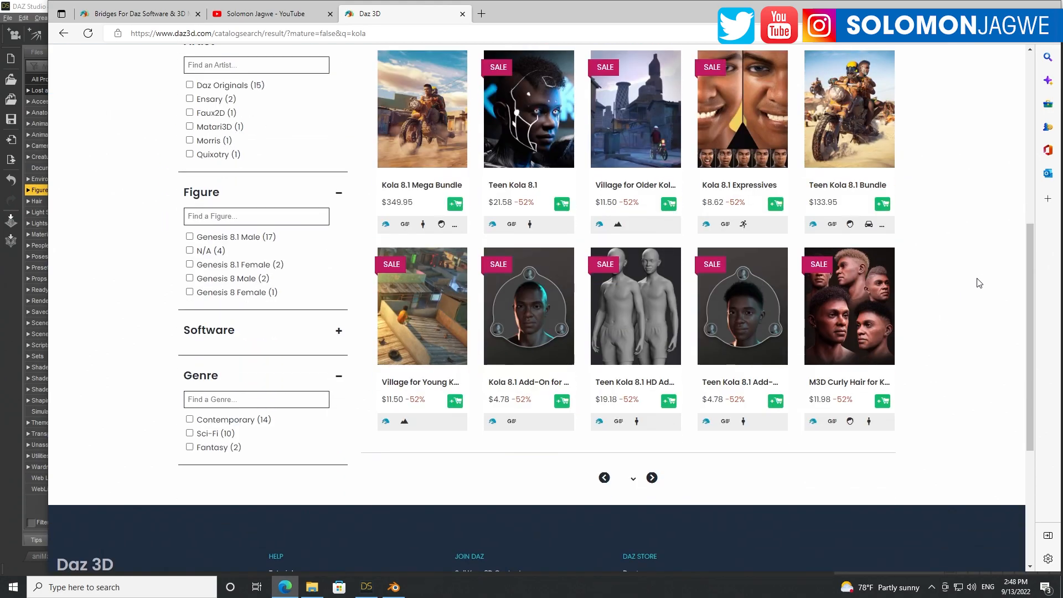
scroll(978, 283, "up", 6)
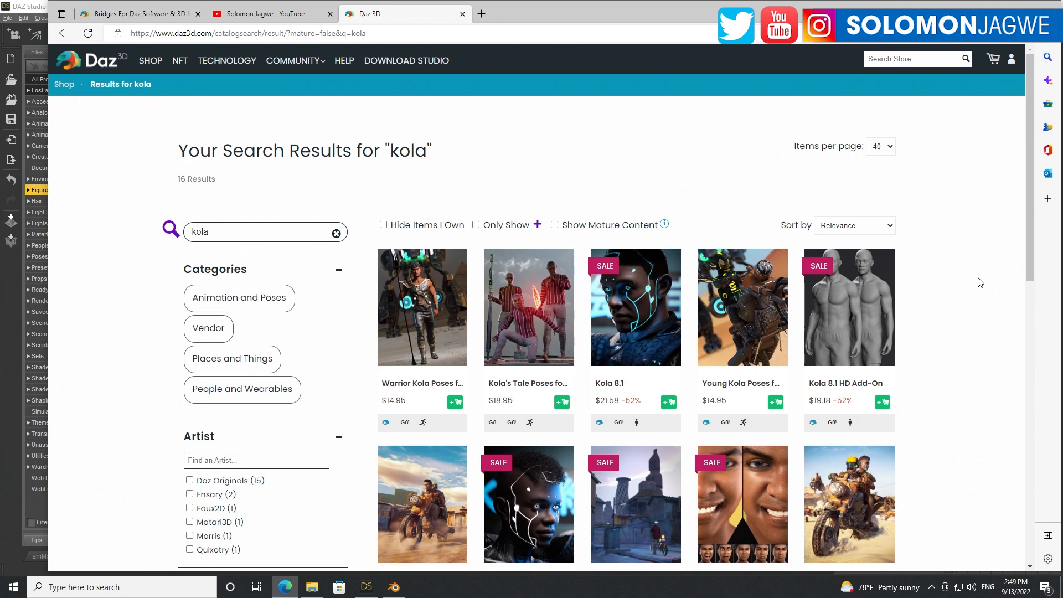
- Examine the Kola 8.1 and Teen Kola 8.1 characters, poses and bundles offered in the Daz 3D store
scroll(979, 281, "down", 1)
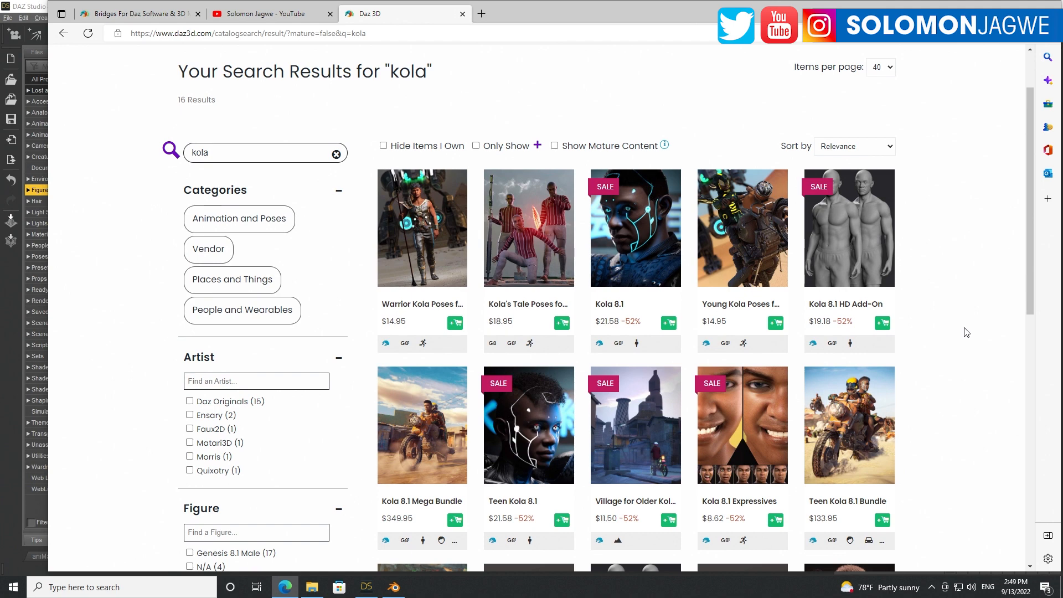
scroll(966, 332, "up", 1)
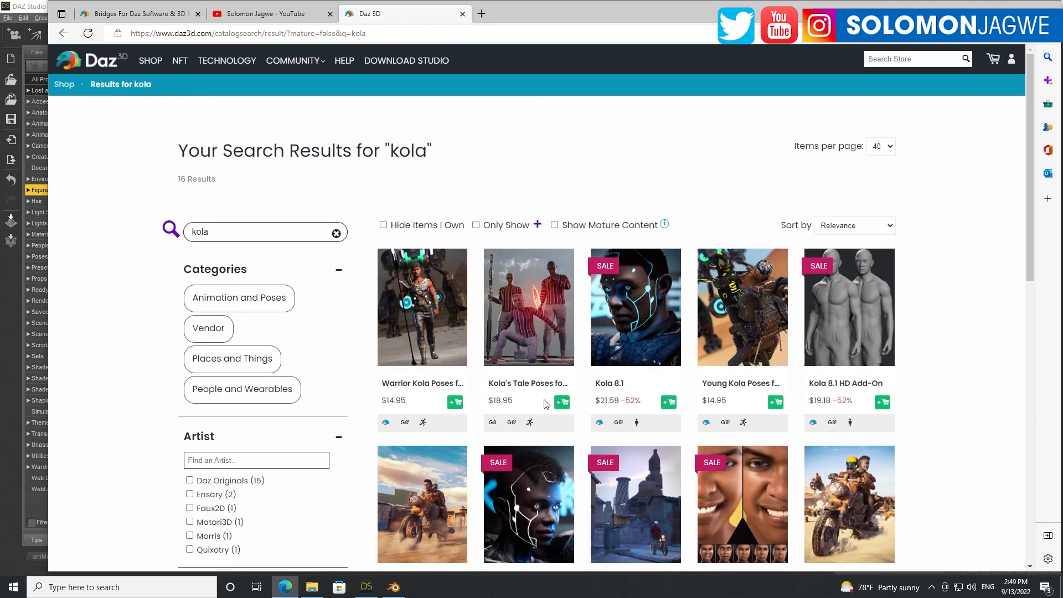
scroll(1010, 294, "down", 1)
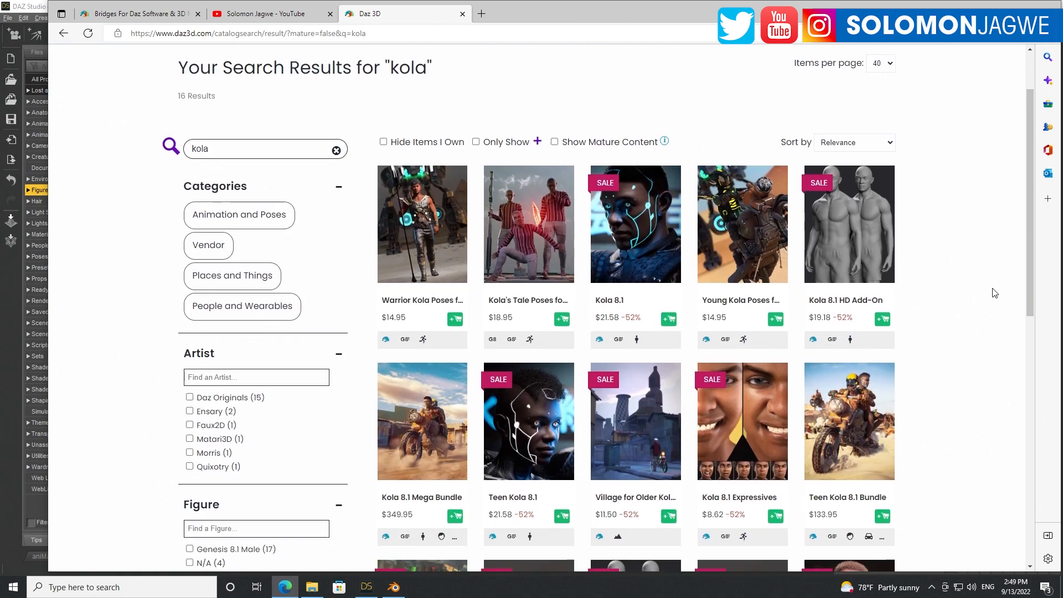
scroll(995, 293, "down", 2)
scroll(994, 293, "up", 3)
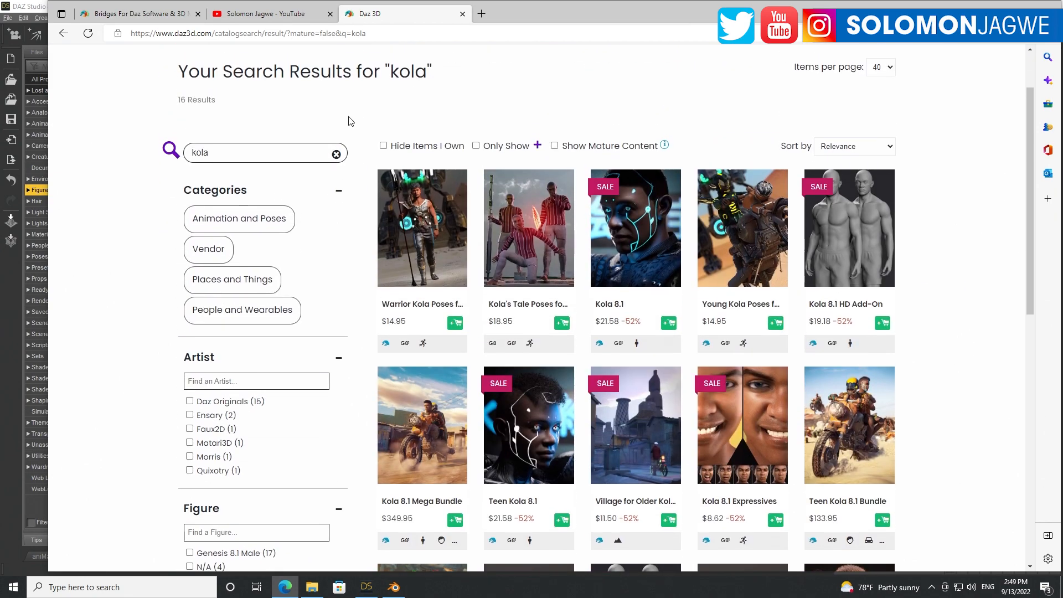
- Return to the Daz 3D Bridges page and review its introduction, the available bridges and the Shop & Transfer section
left_click(166, 14)
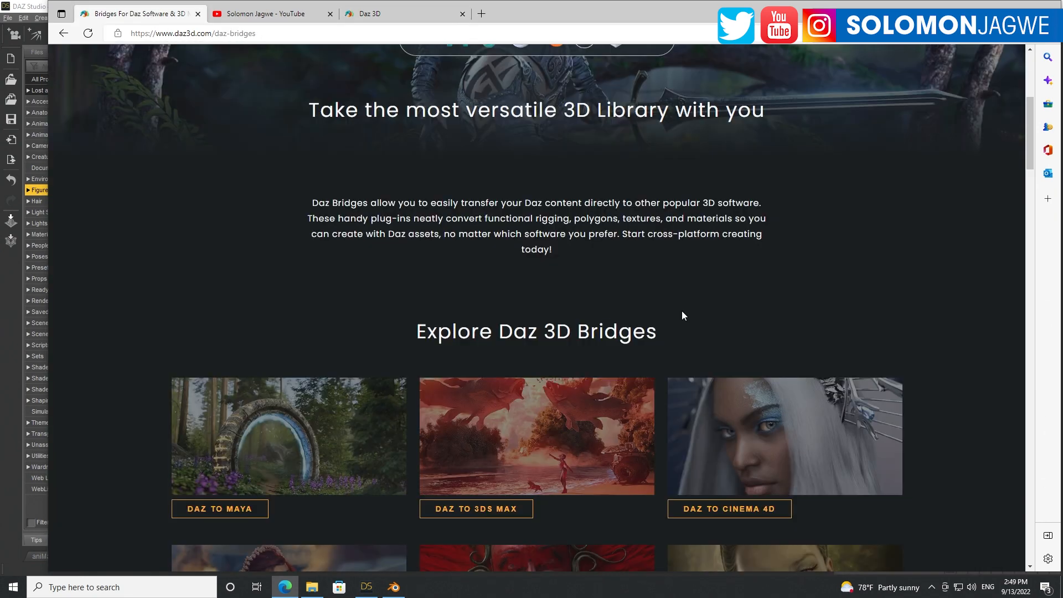
scroll(684, 314, "up", 5)
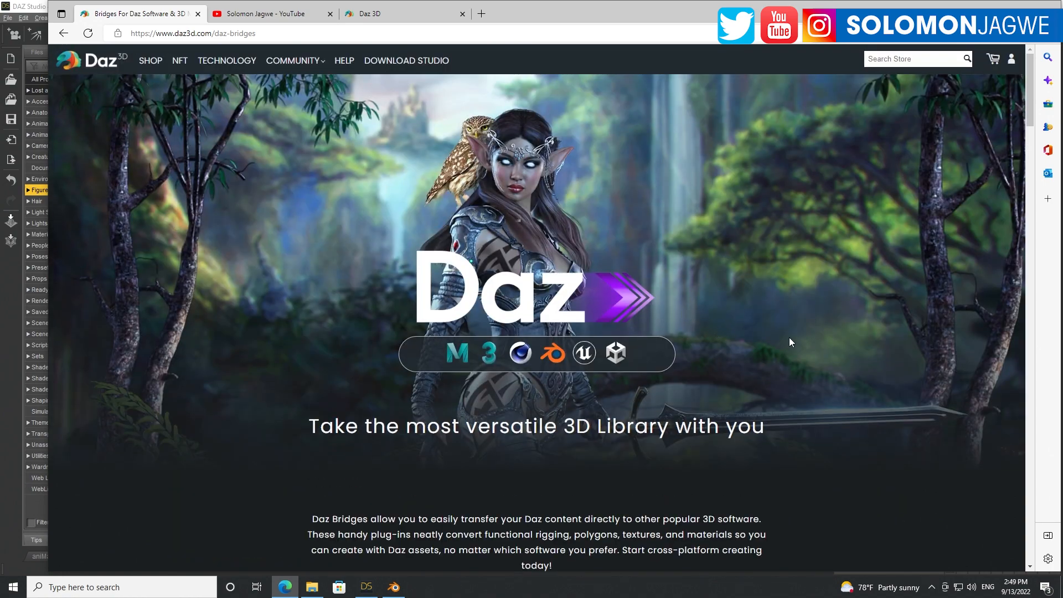
scroll(789, 335, "down", 6)
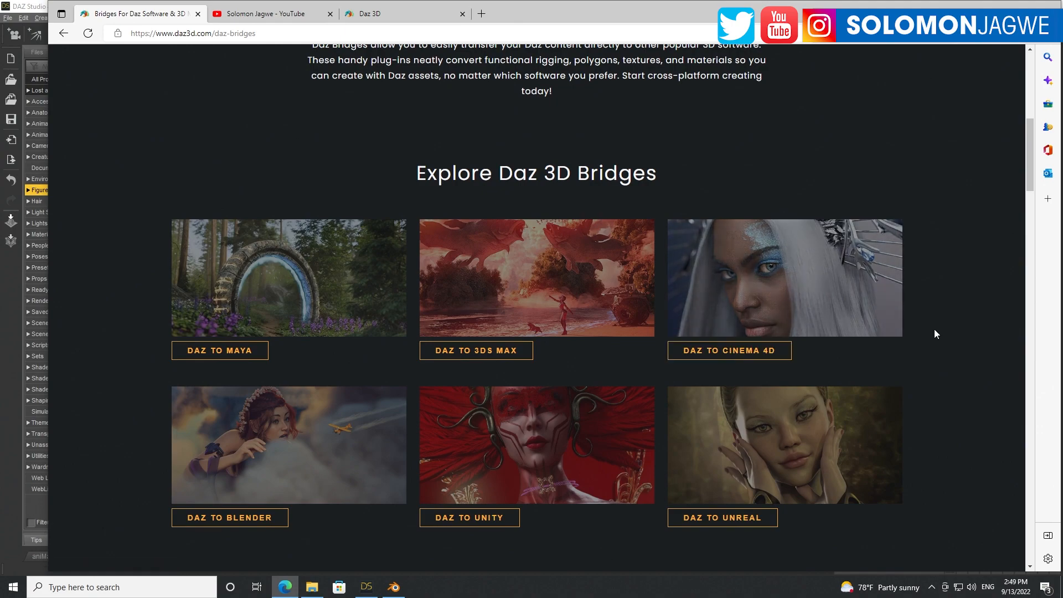
scroll(953, 324, "up", 6)
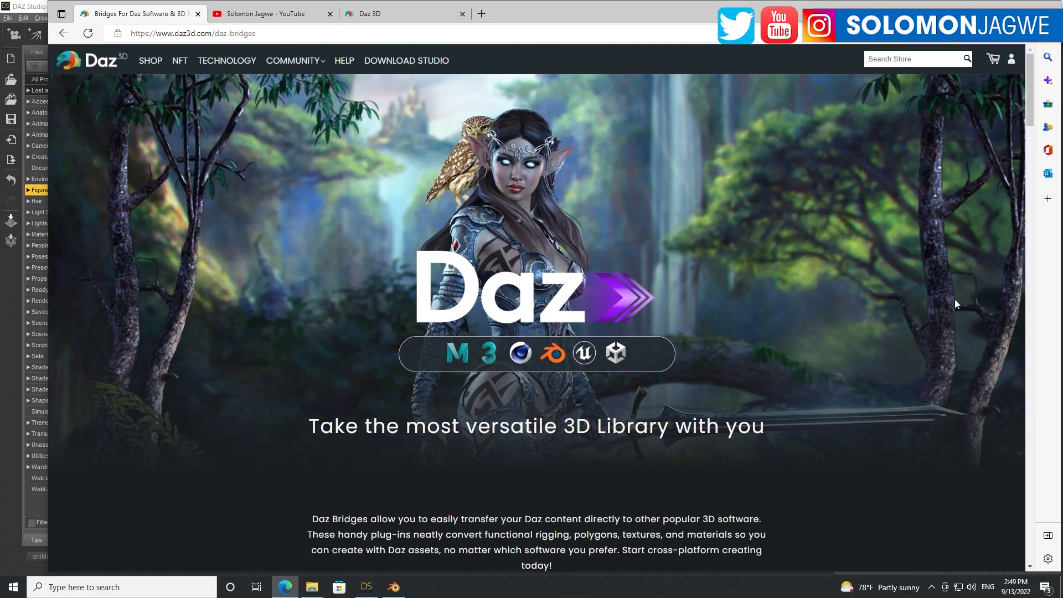
scroll(954, 300, "down", 5)
scroll(685, 358, "up", 1)
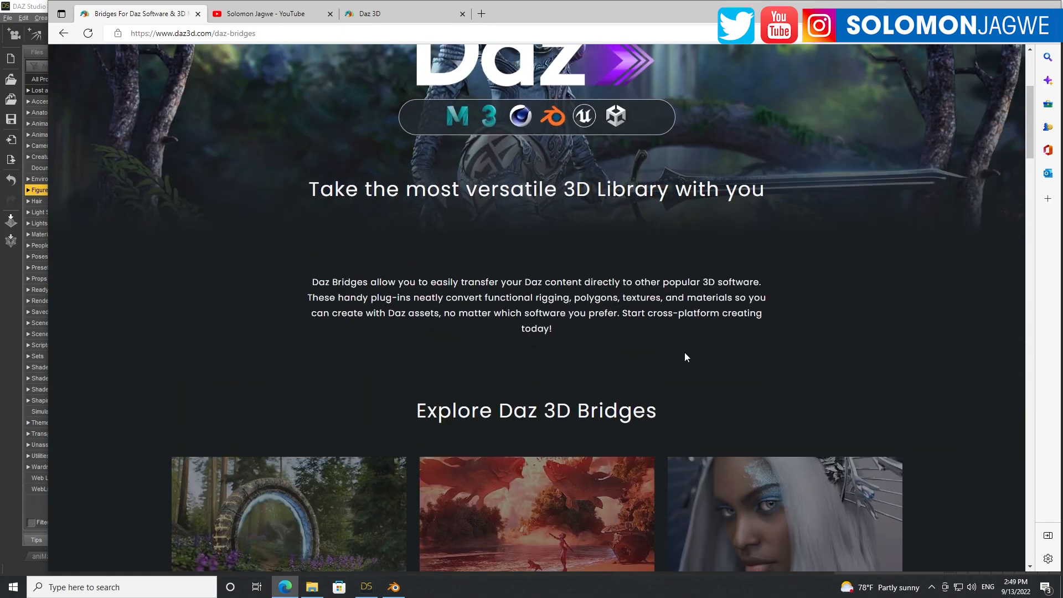
scroll(686, 358, "down", 5)
scroll(573, 382, "down", 3)
scroll(710, 379, "down", 4)
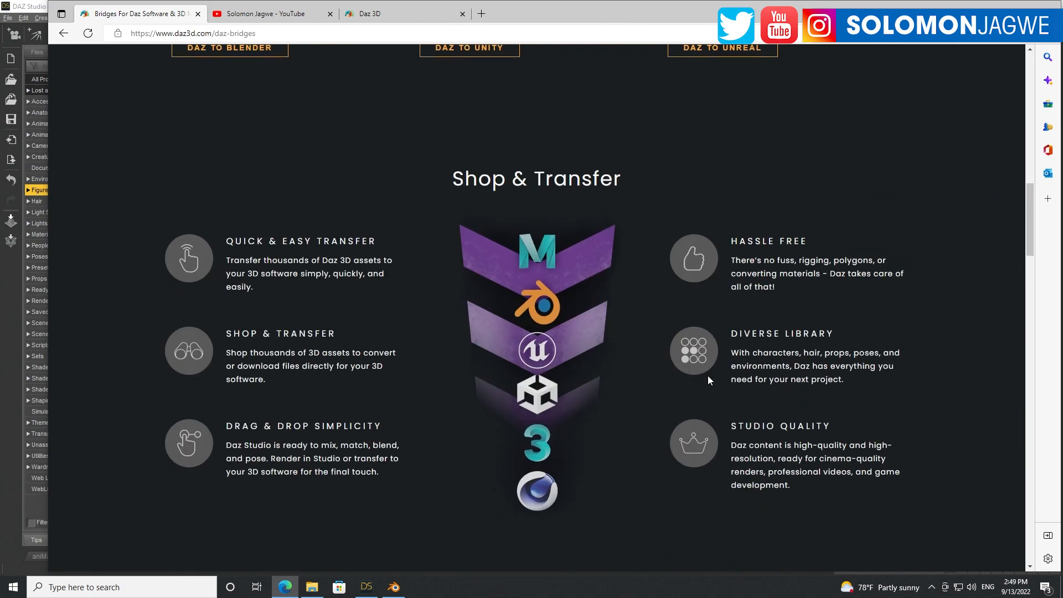
- Switch to Blender and inspect the rendered astronaut from a slightly rotated view
left_click(394, 586)
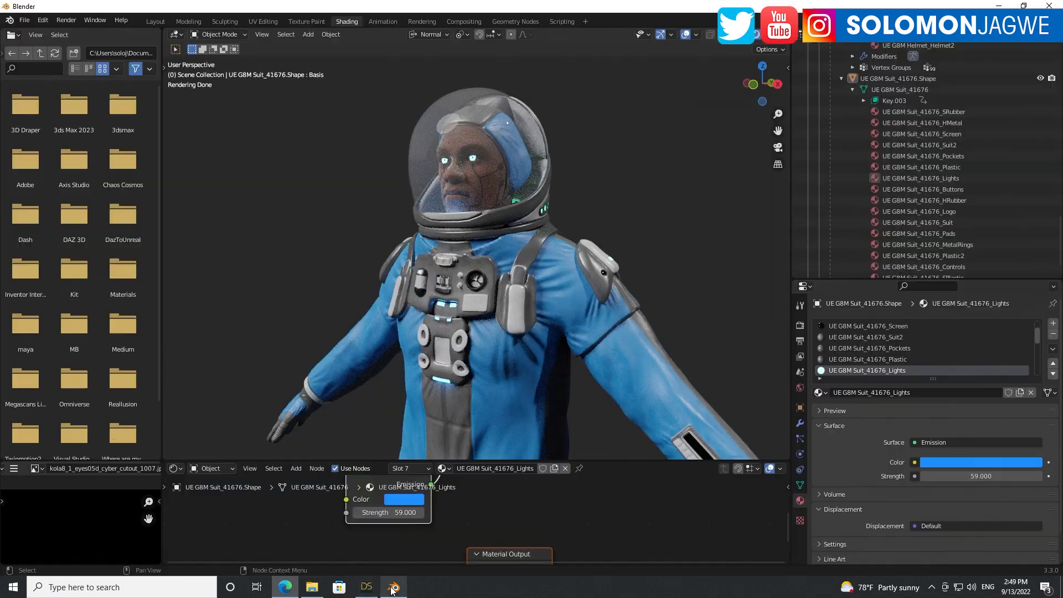
left_click_drag(765, 94, 766, 97)
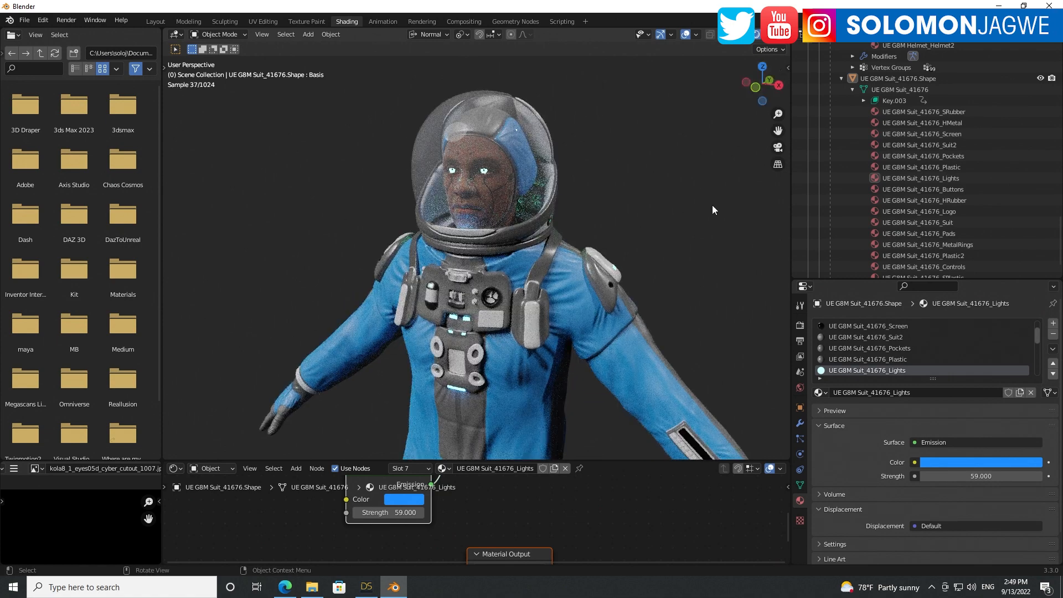